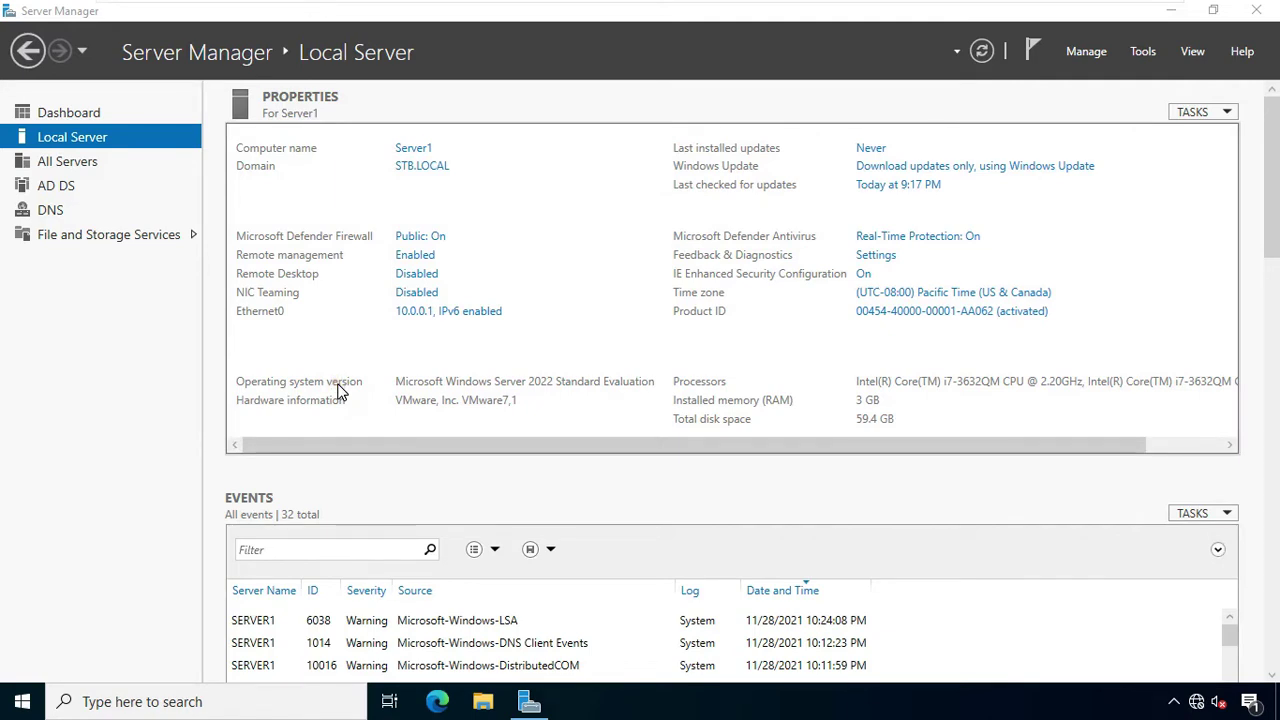
Switch to the Server2022-2 VM to show Server2's Local Server properties (STB.LOCAL, 10.0.0.2).
click(338, 380)
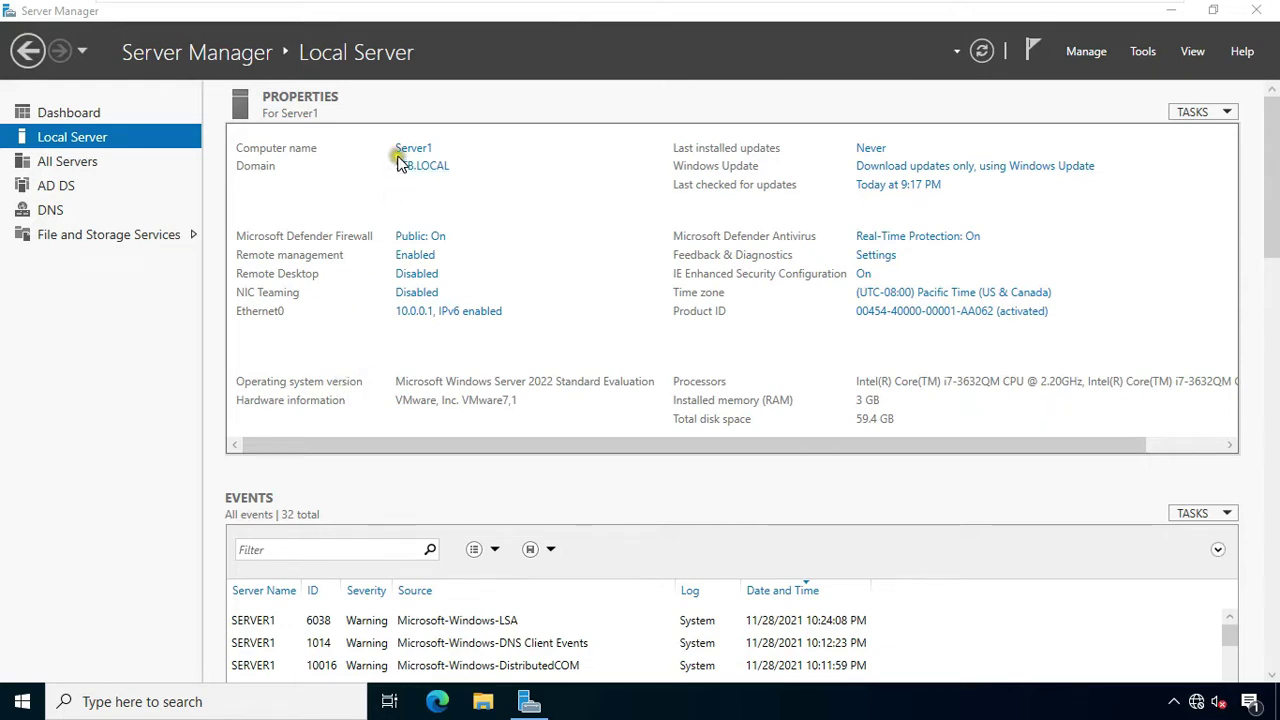
click(402, 156)
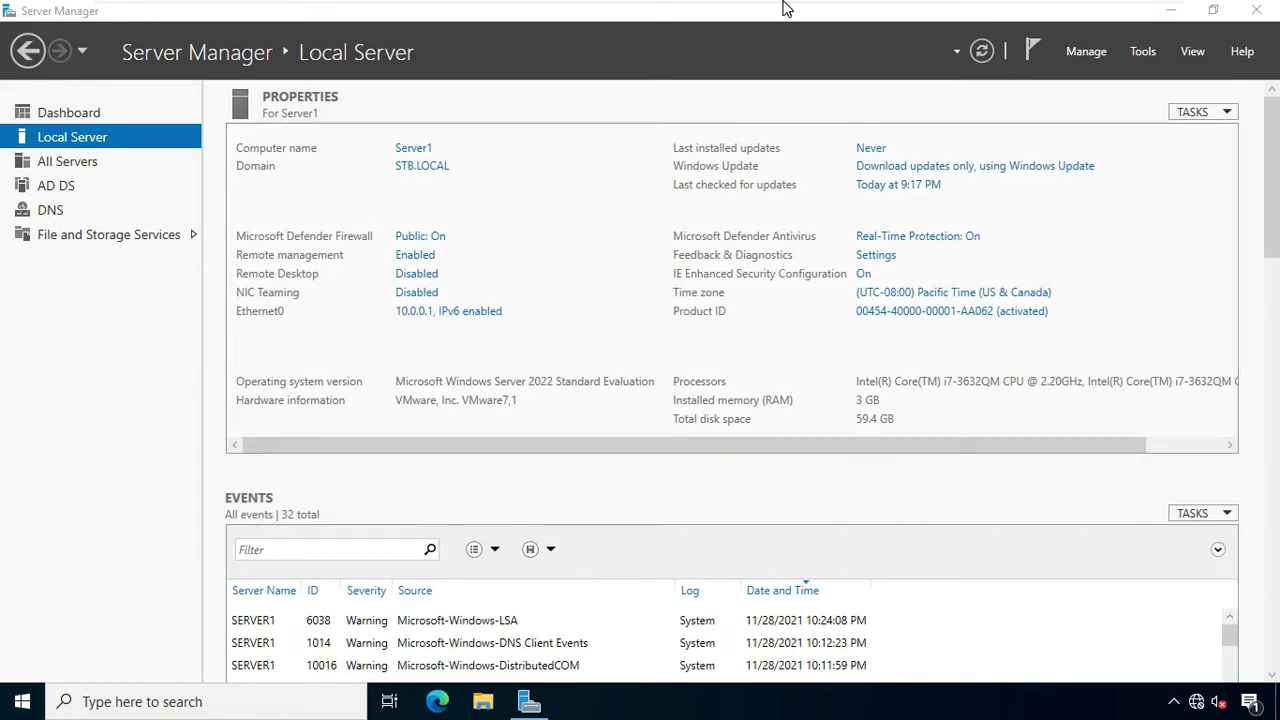
click(945, 13)
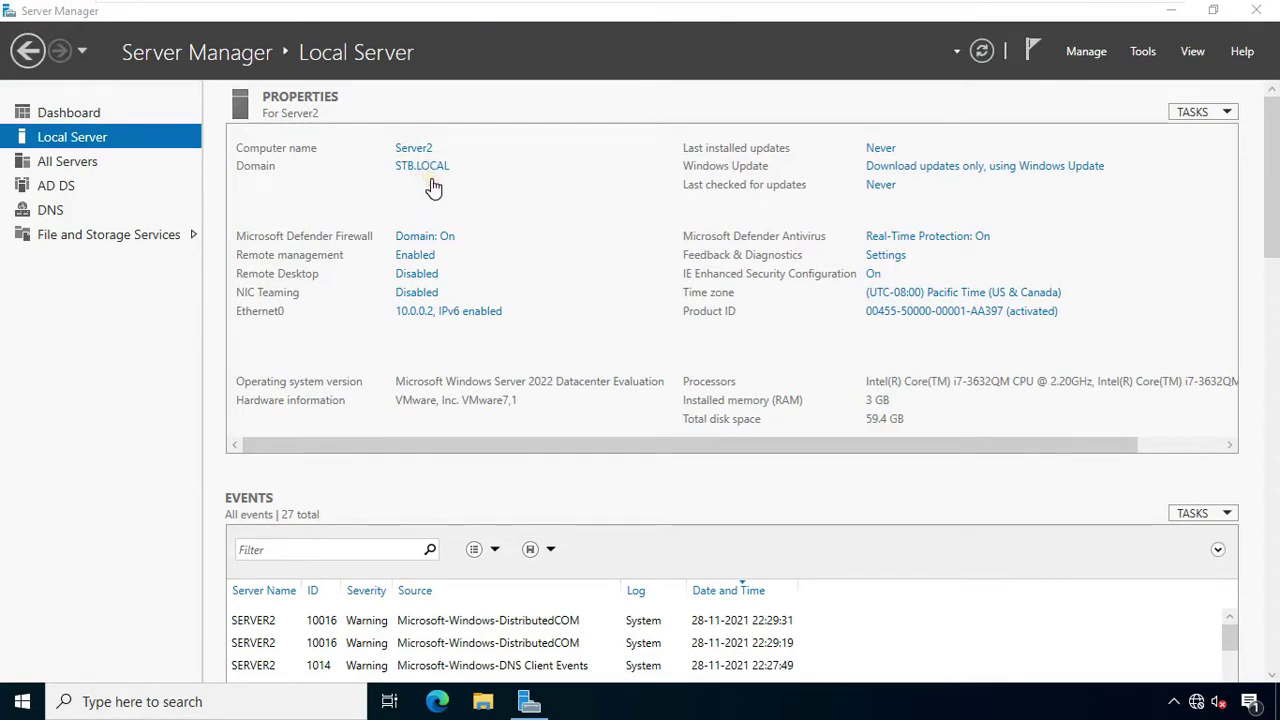
Open Server Manager's Tools menu to list the administrative tools.
click(432, 184)
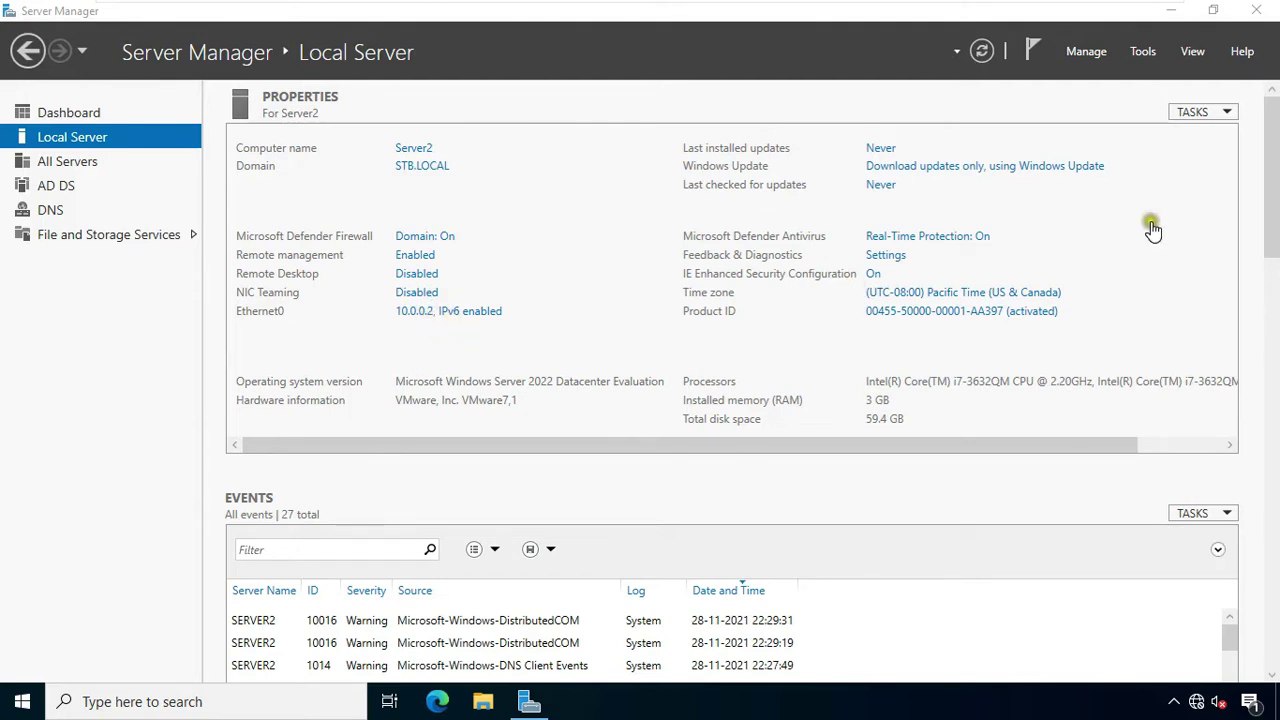
click(1145, 55)
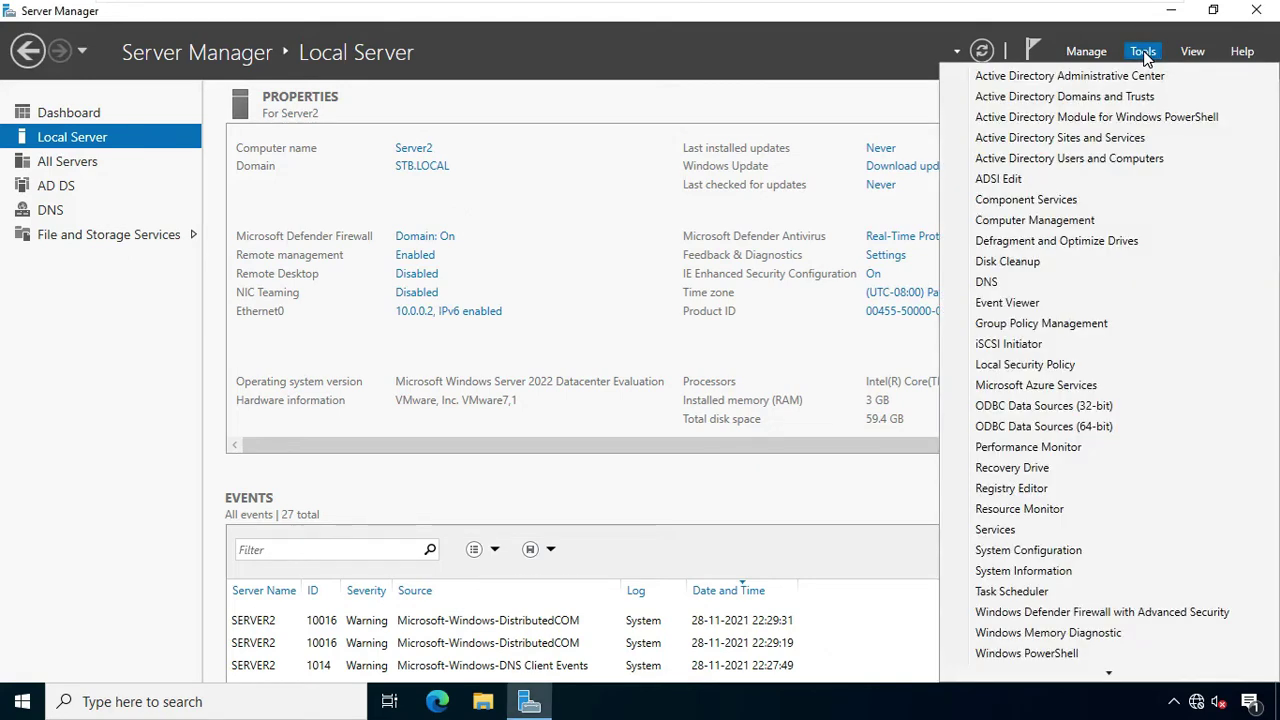
Launch Active Directory Users and Computers maximized and expand the STB.LOCAL domain.
click(1080, 160)
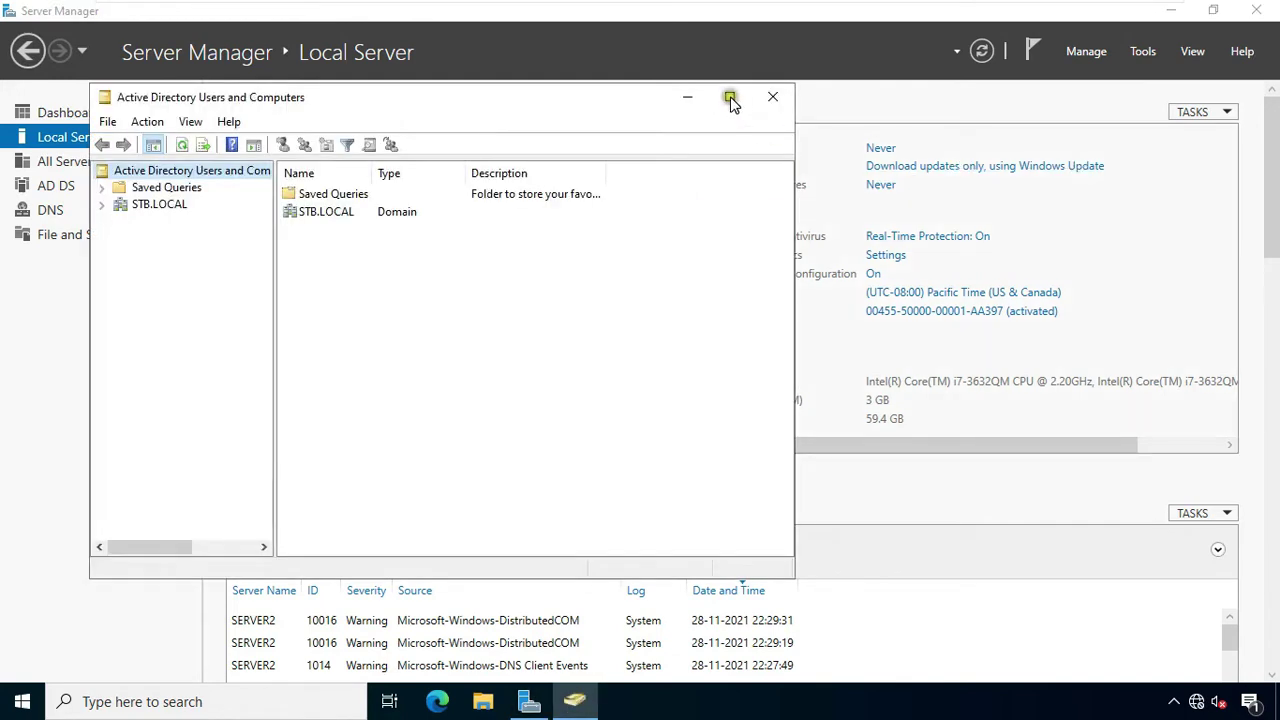
click(730, 98)
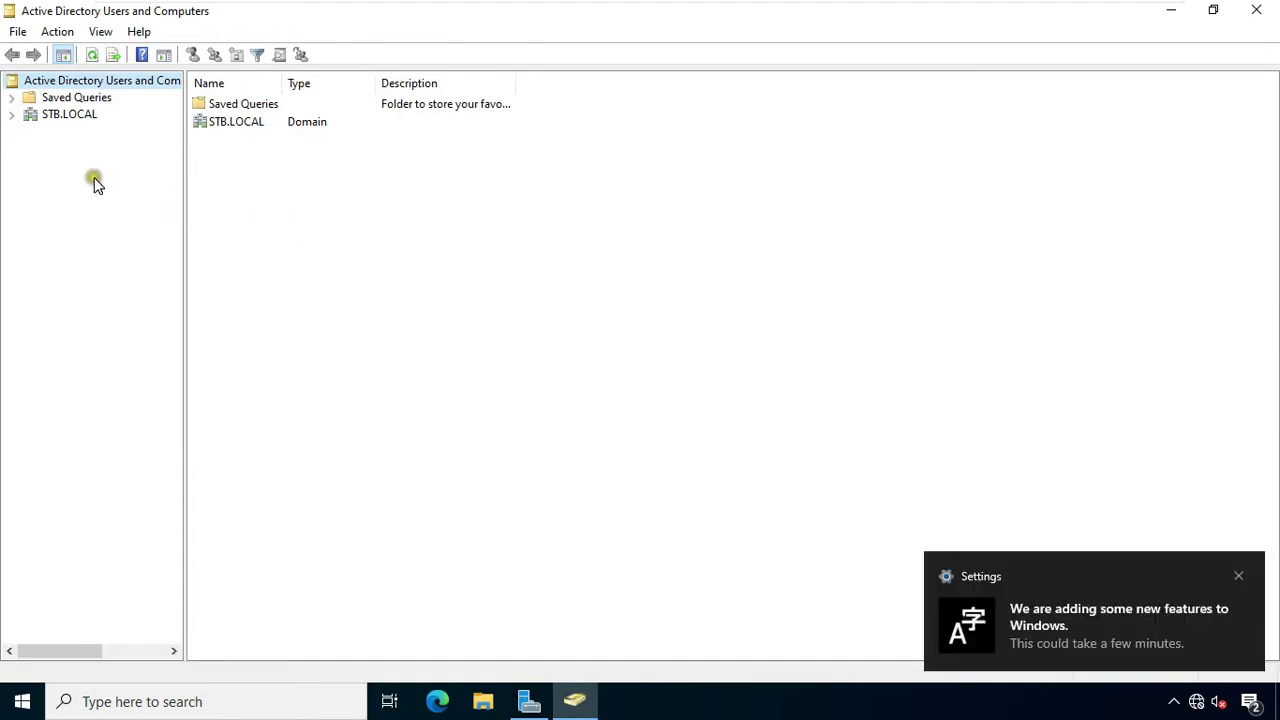
click(12, 116)
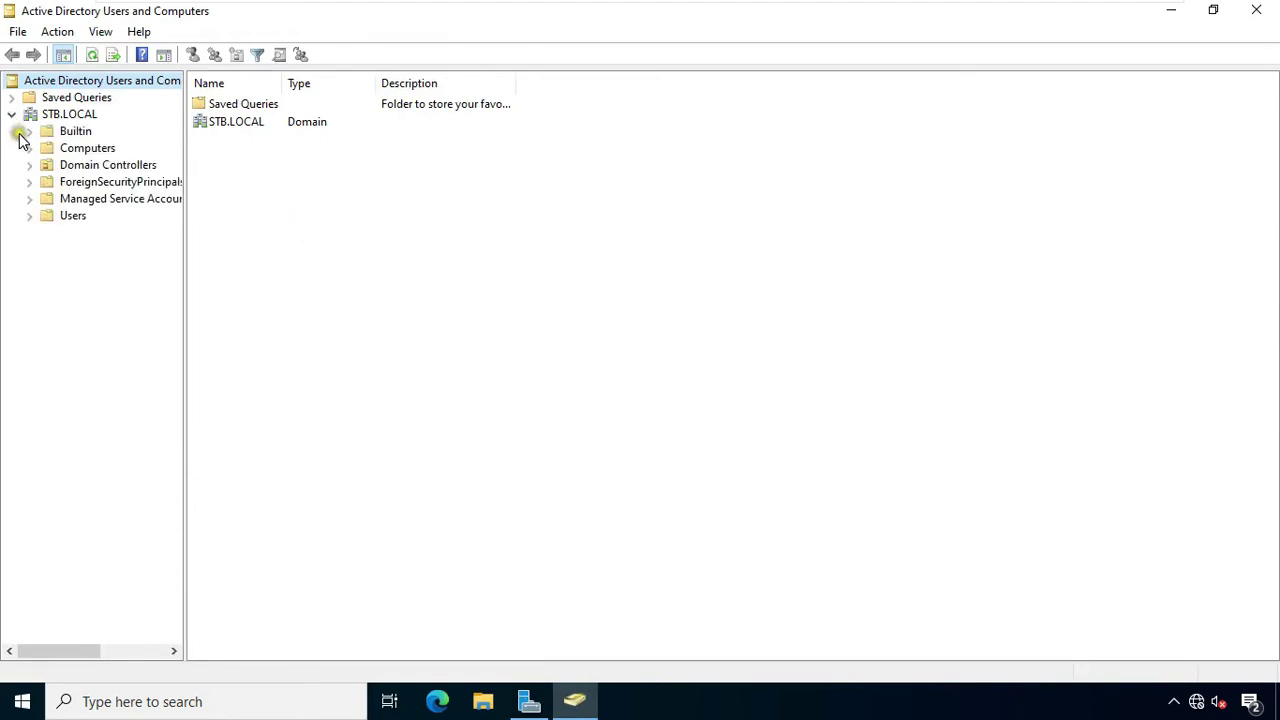
Change the console's domain controller to Server2.STB.LOCAL.
right_click(72, 116)
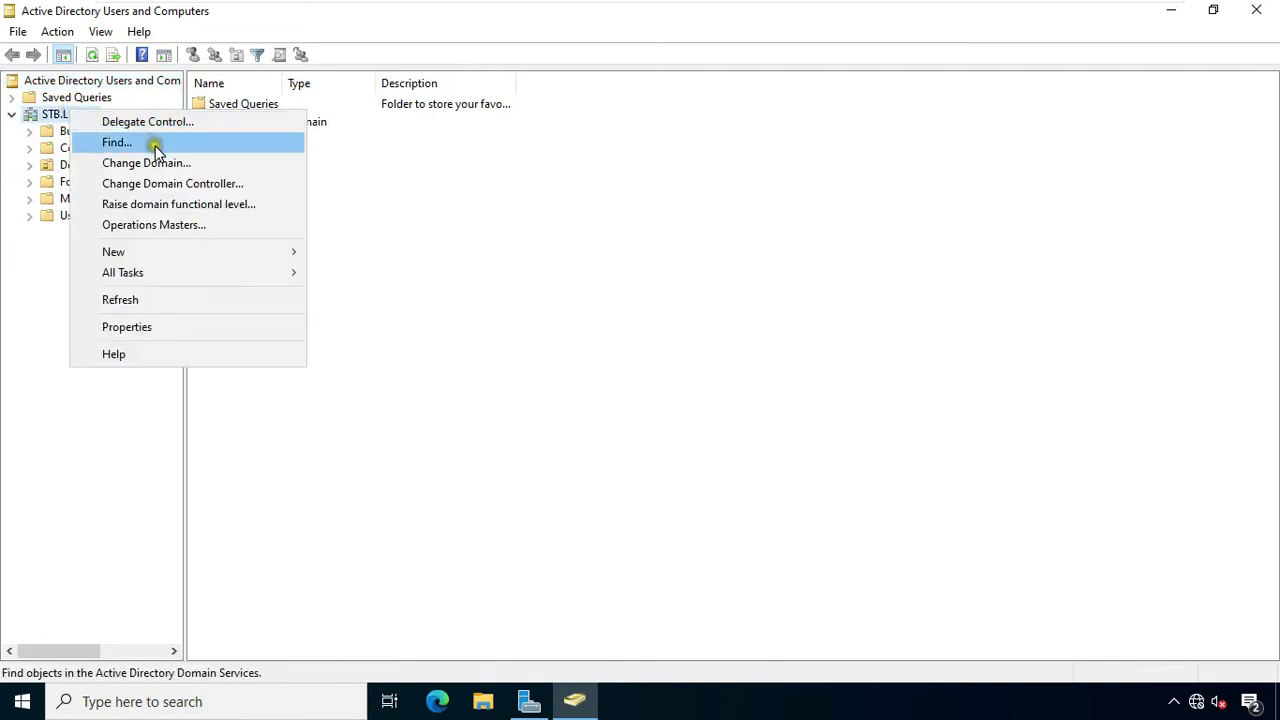
click(183, 189)
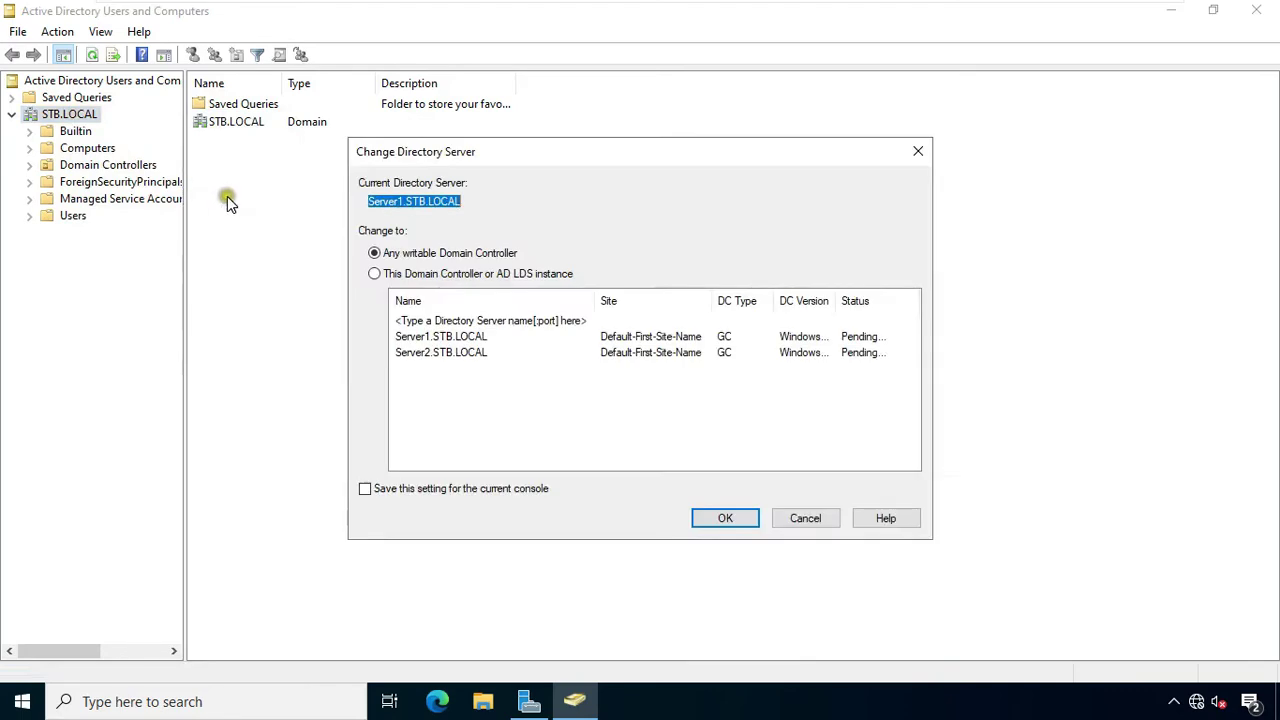
click(376, 274)
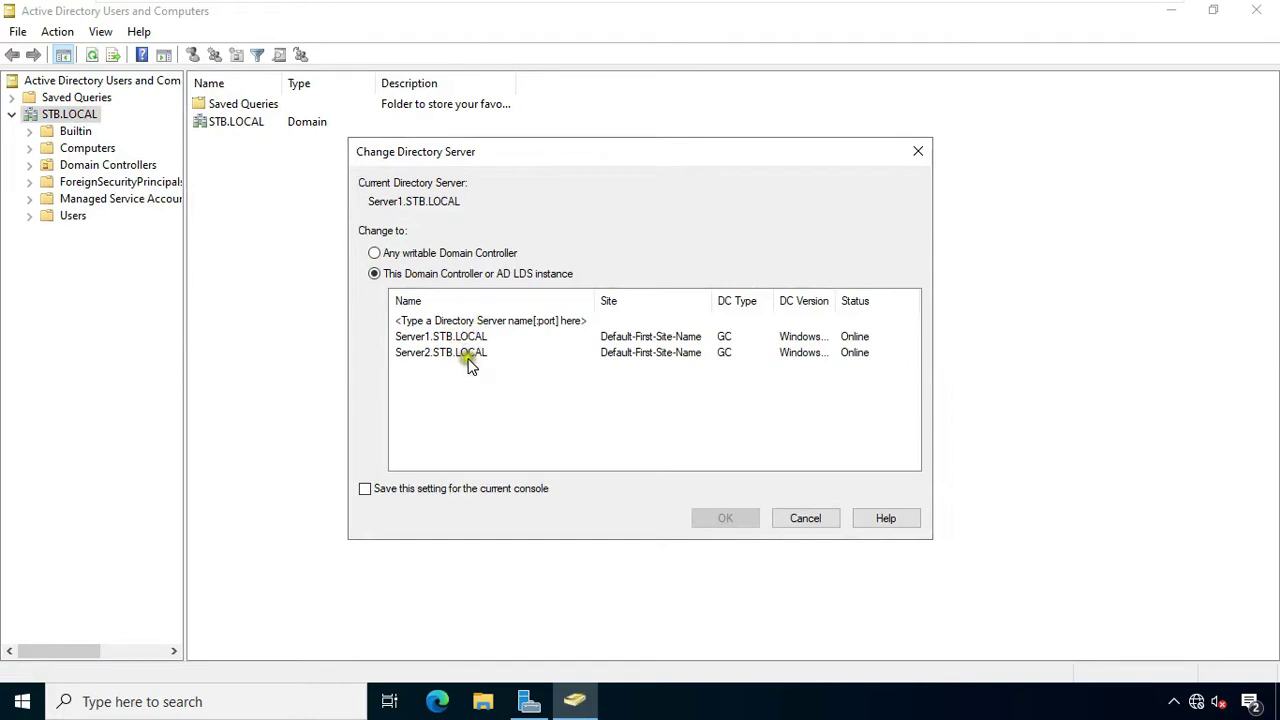
click(466, 353)
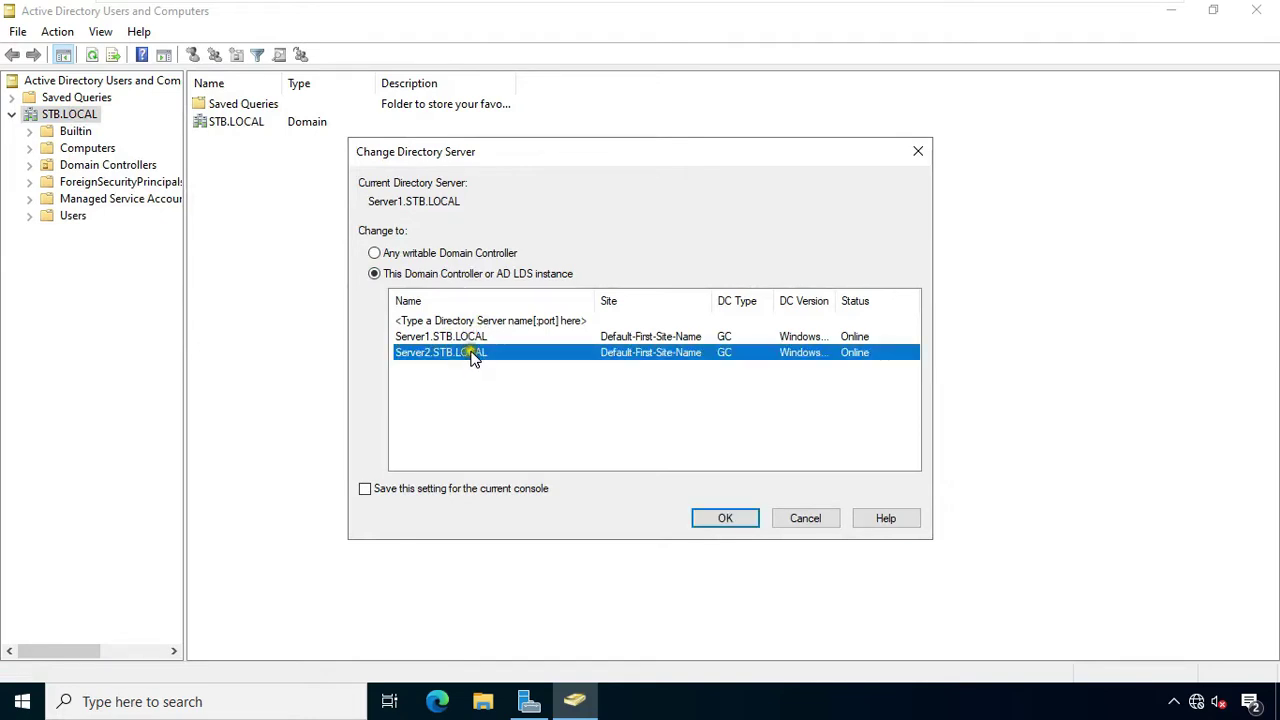
click(710, 518)
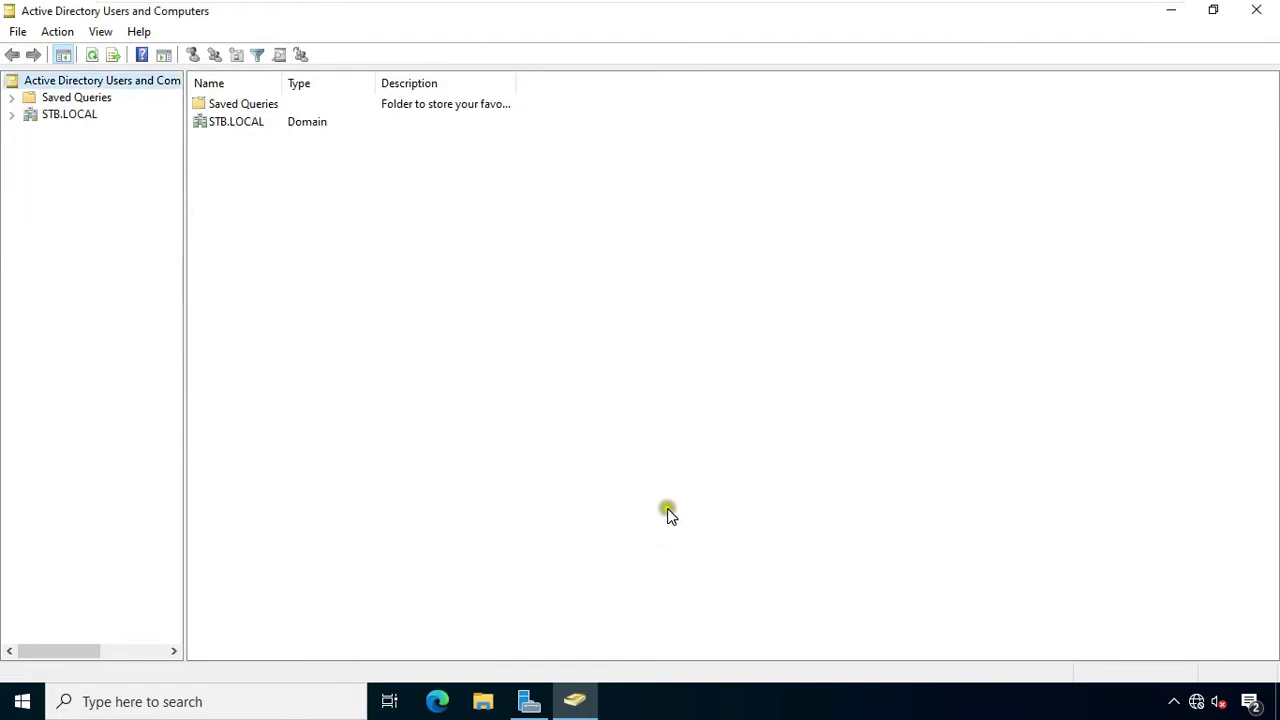
Transfer the STB.LOCAL RID master role to Server2.STB.LOCAL from Operations Masters.
click(15, 116)
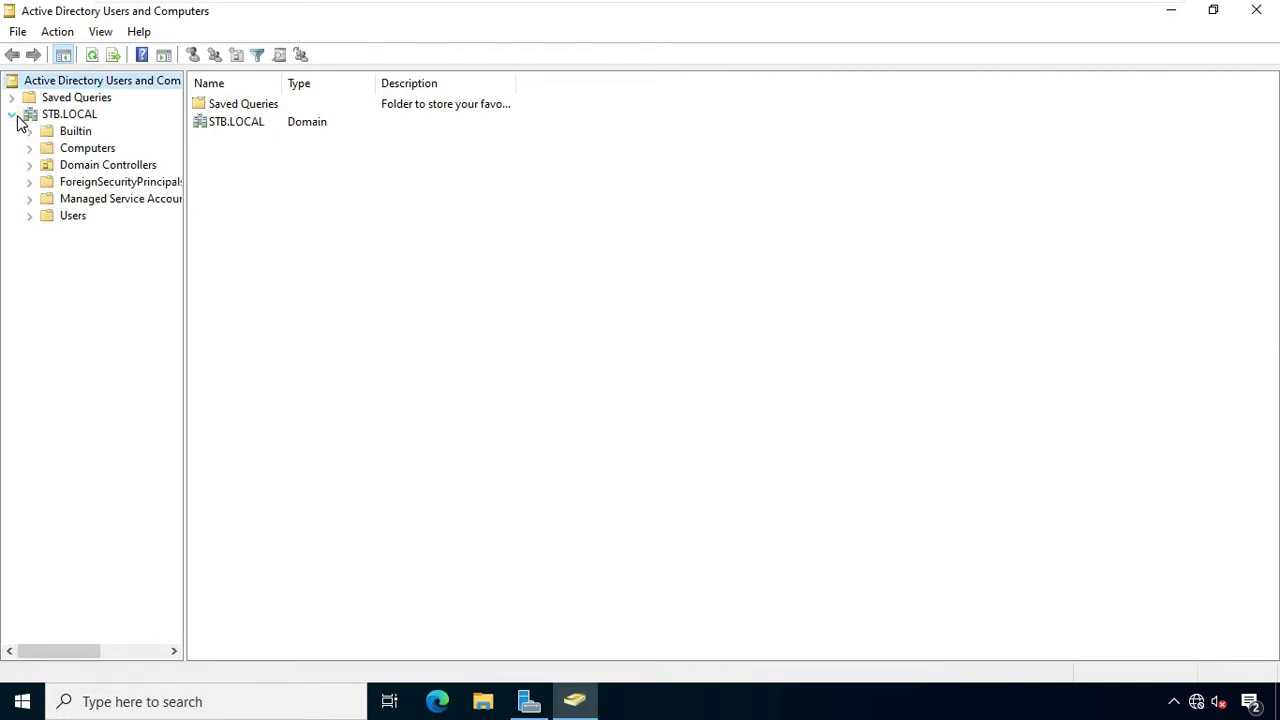
right_click(75, 116)
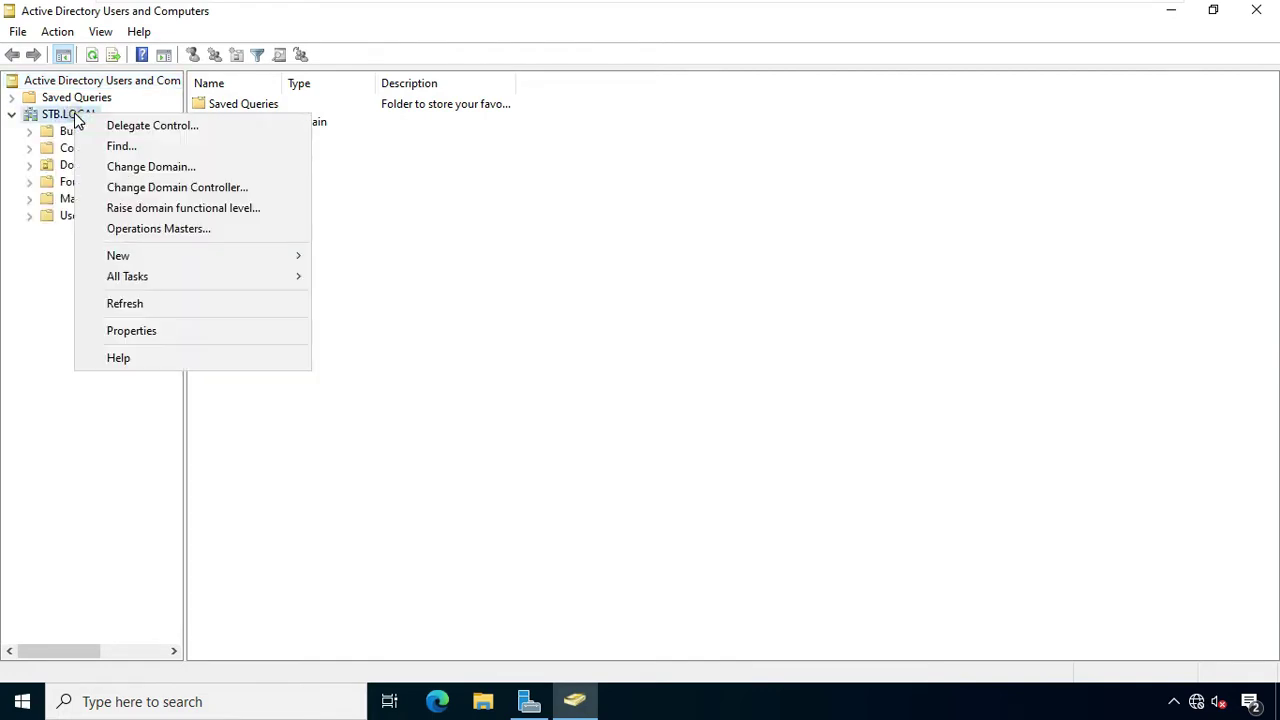
click(180, 228)
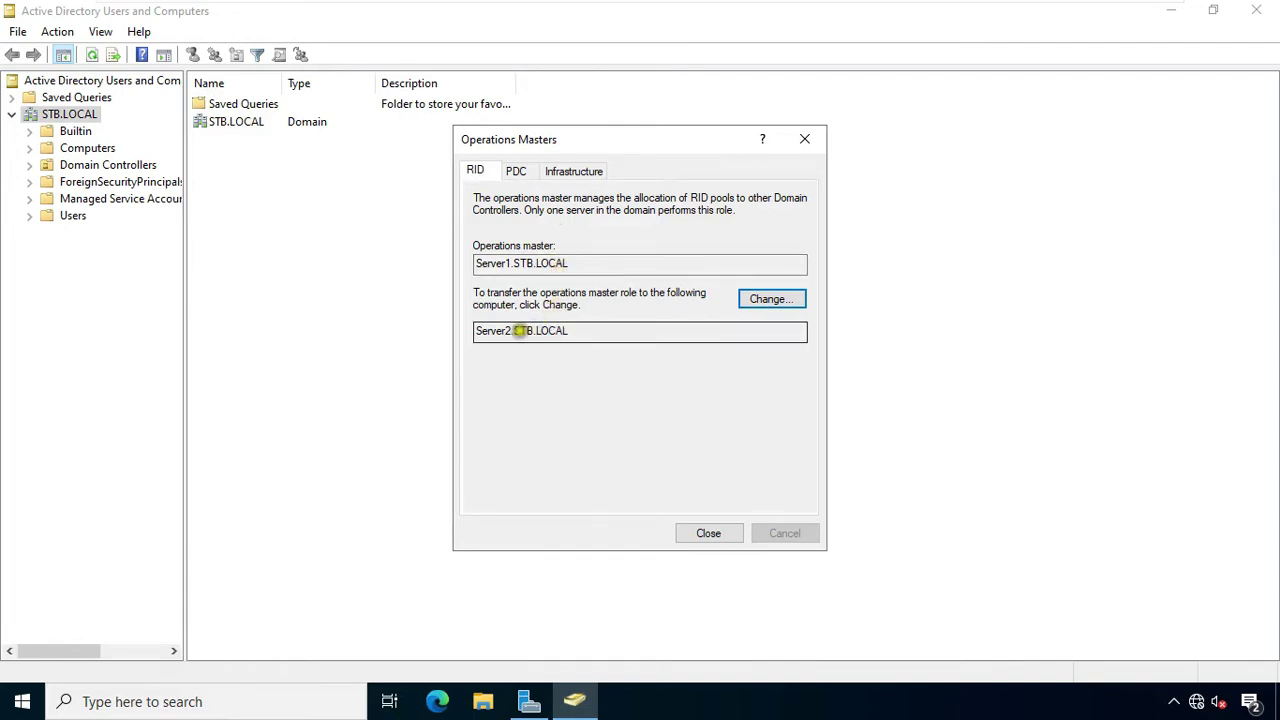
click(759, 303)
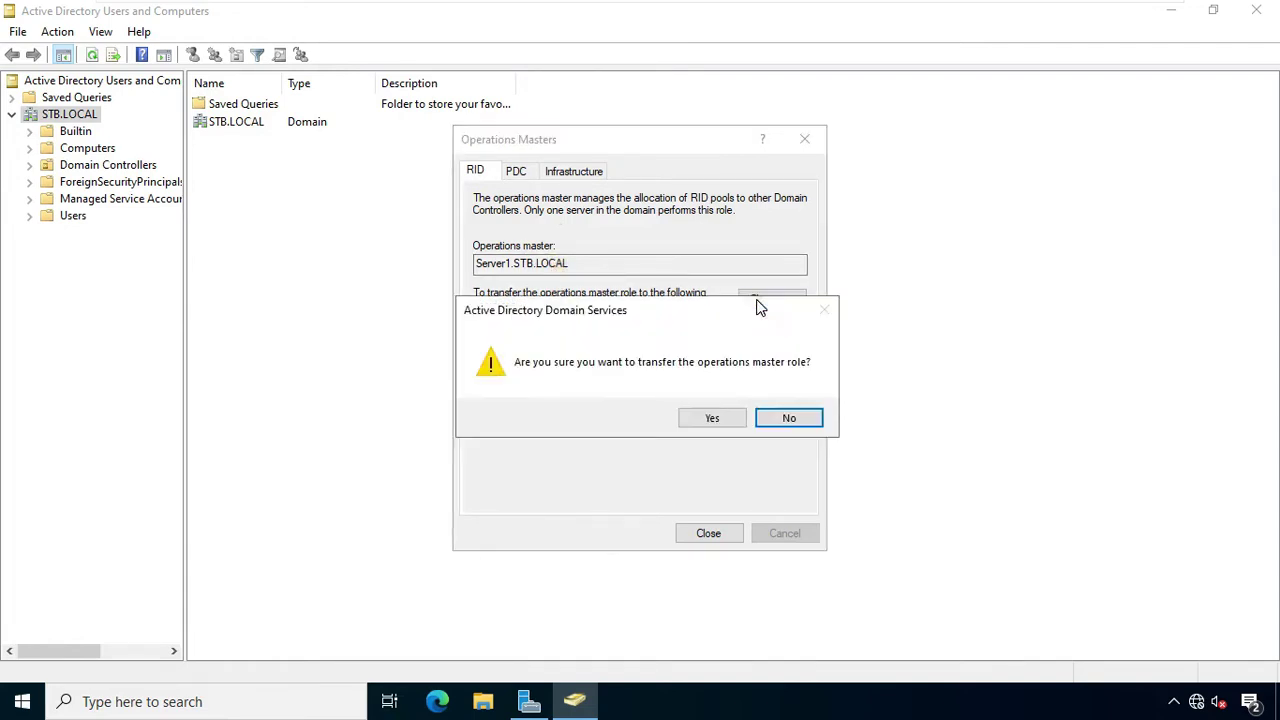
click(716, 418)
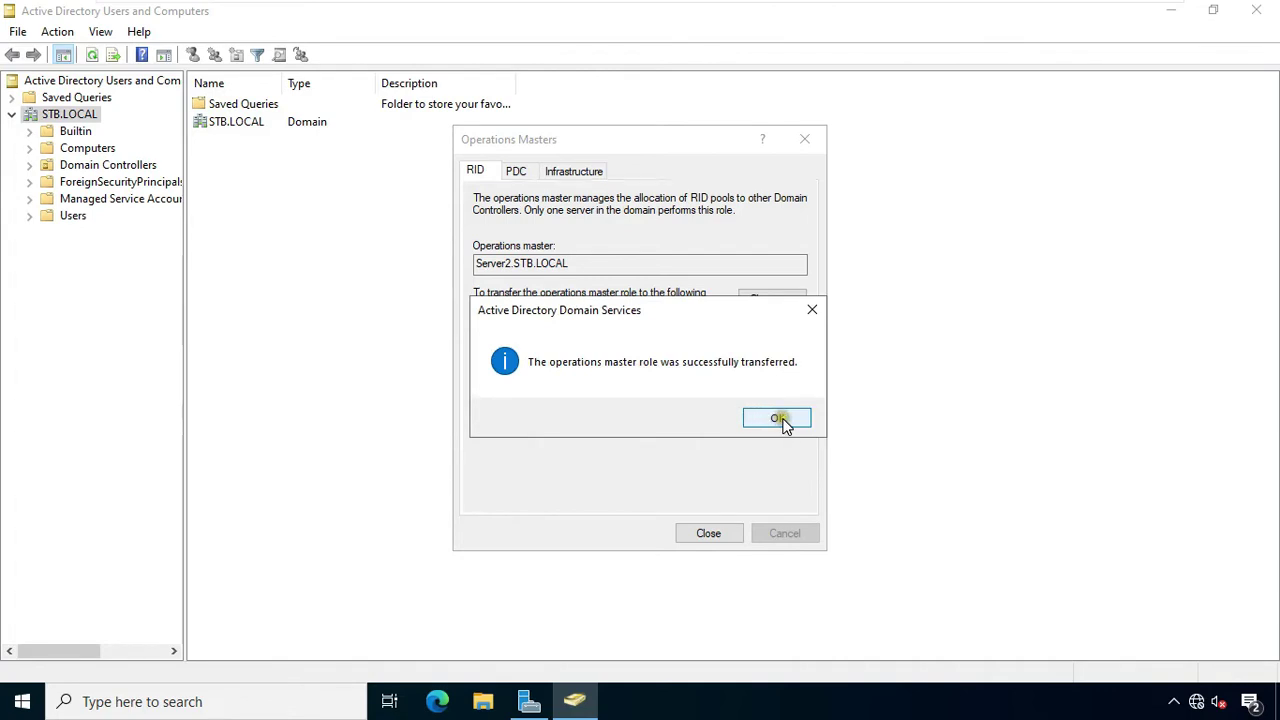
Transfer the PDC emulator role to Server2.STB.LOCAL and acknowledge the success message.
click(775, 418)
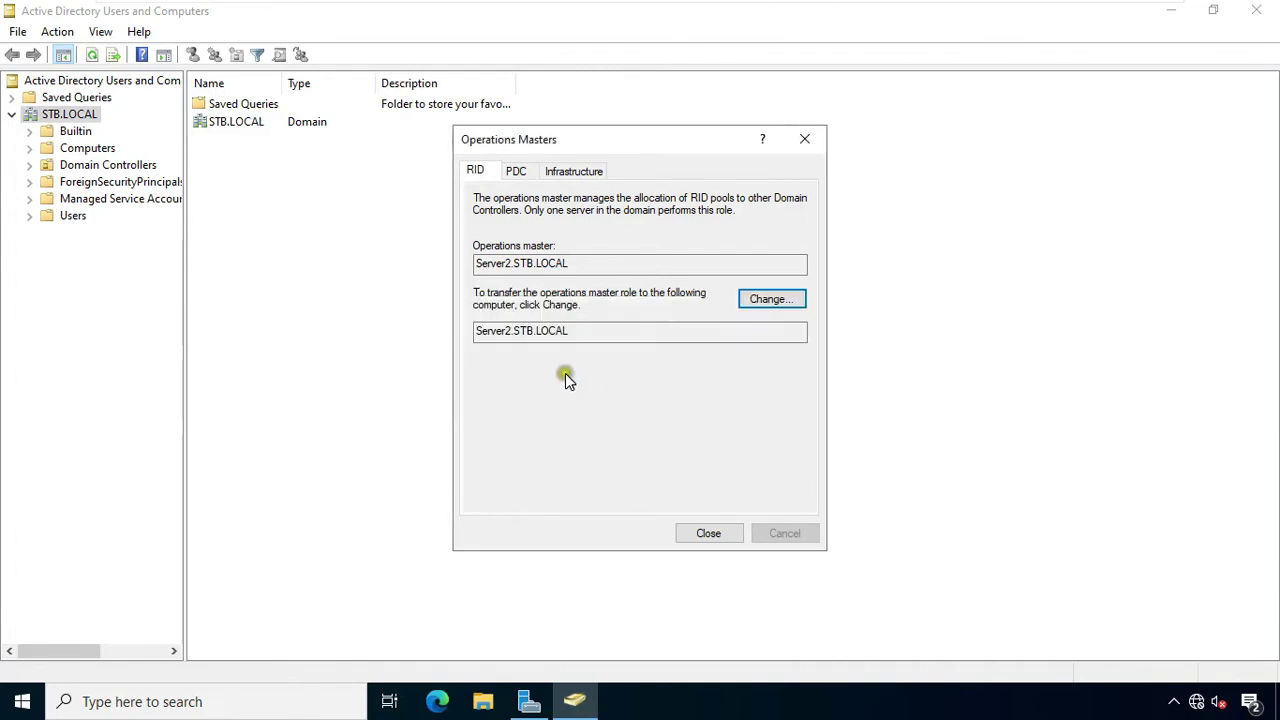
click(517, 172)
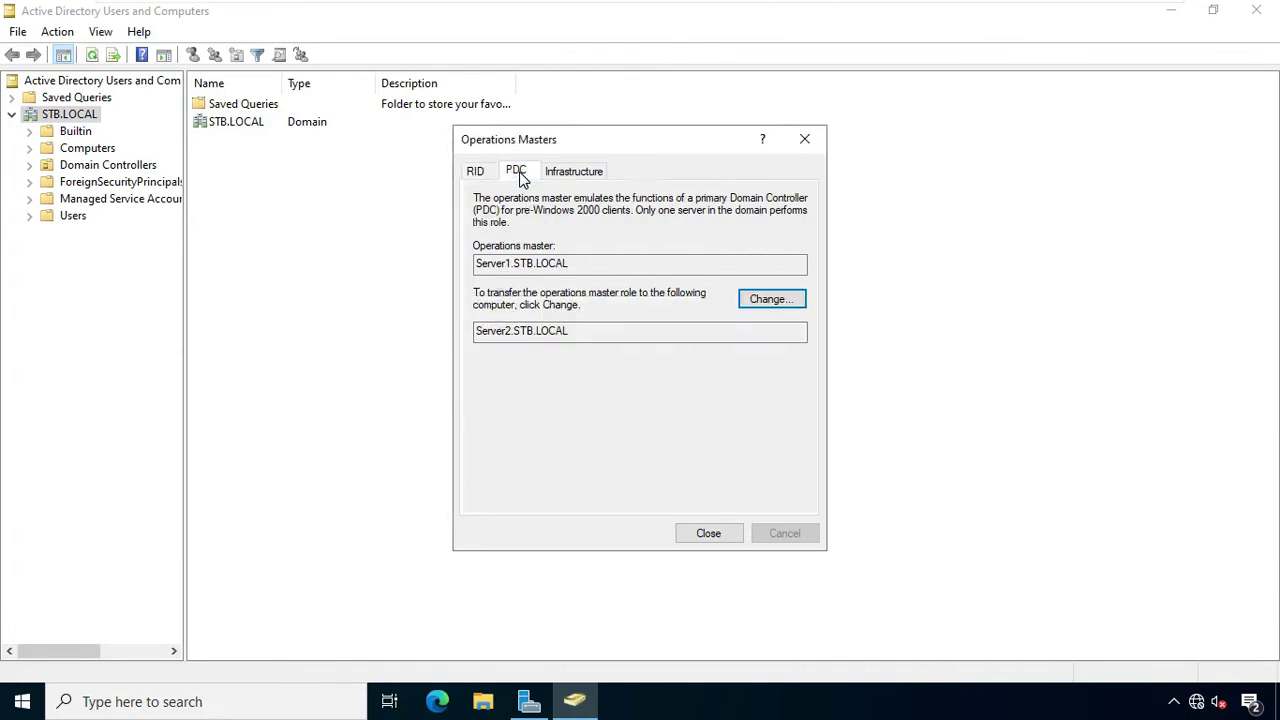
click(527, 264)
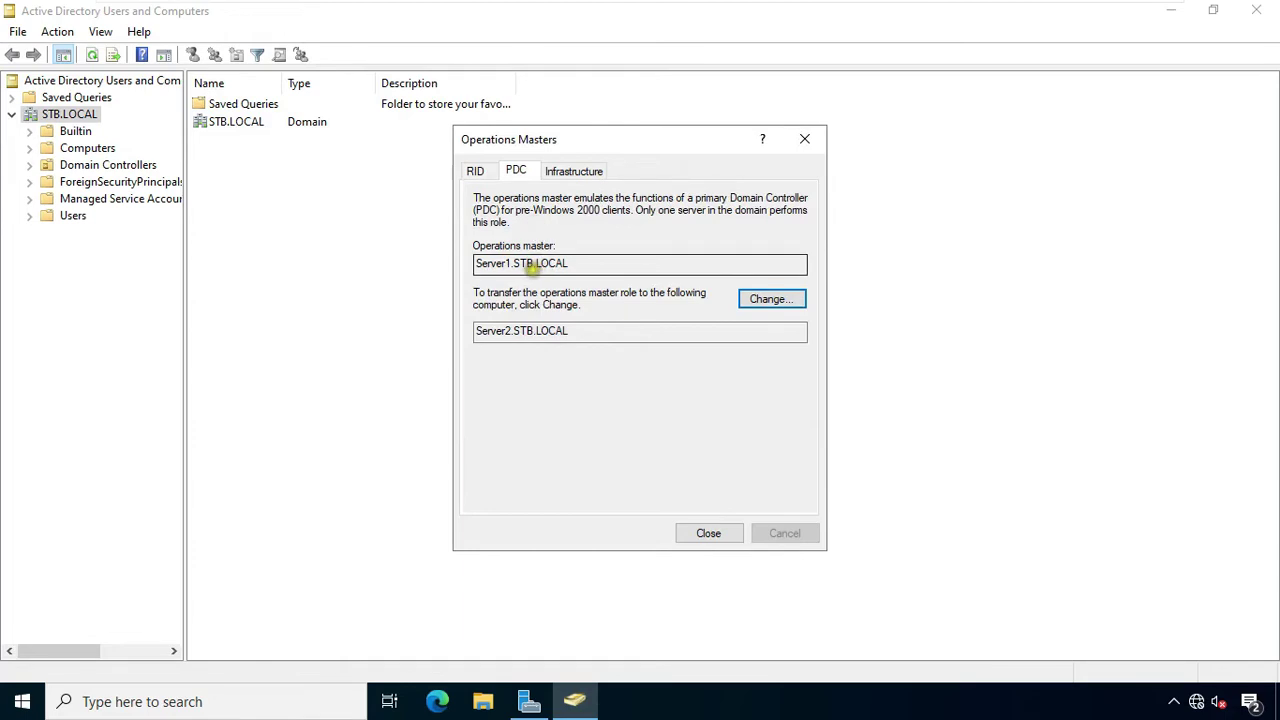
click(759, 300)
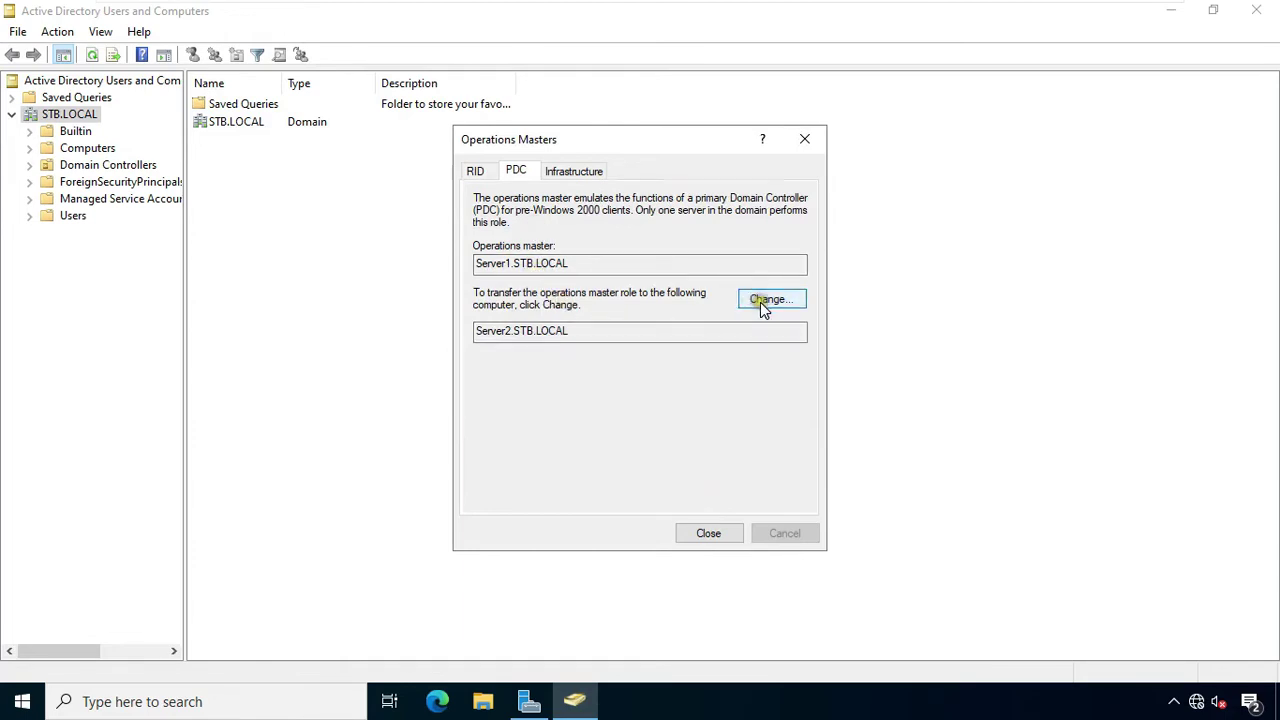
click(712, 418)
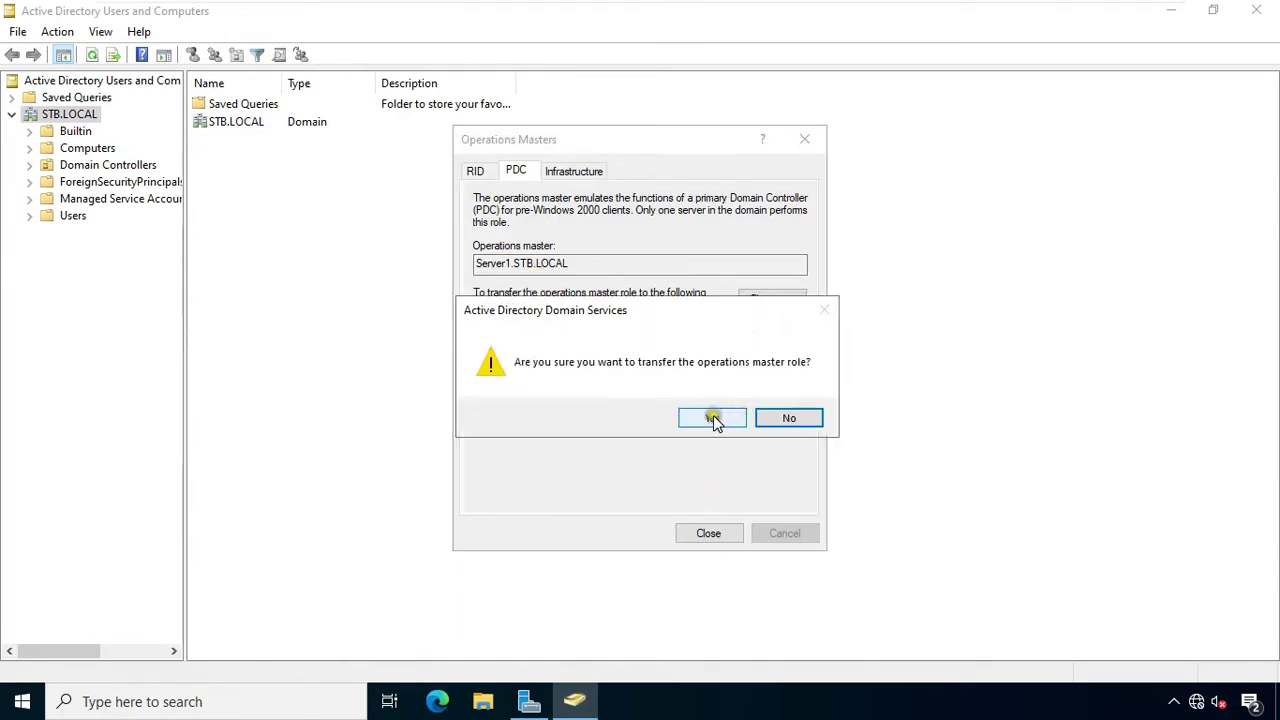
click(772, 416)
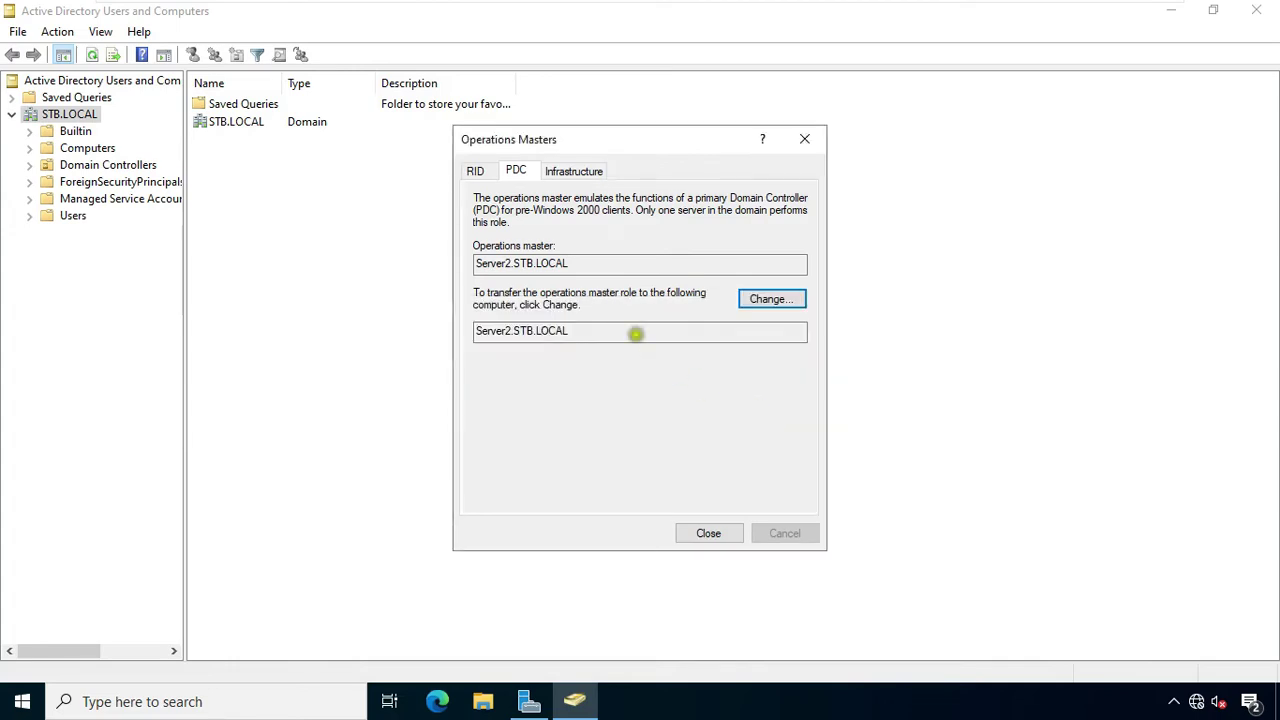
Transfer the Infrastructure master role to Server2.STB.LOCAL and acknowledge success.
click(573, 172)
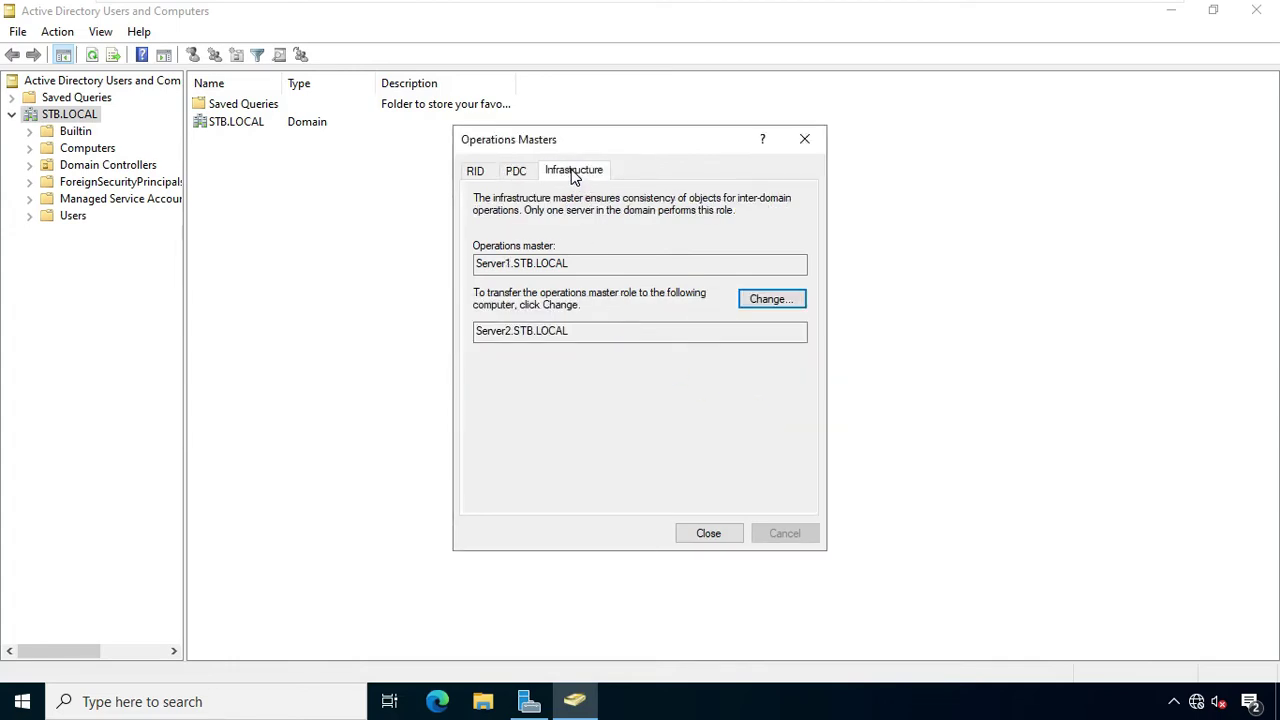
click(579, 172)
click(751, 301)
click(728, 419)
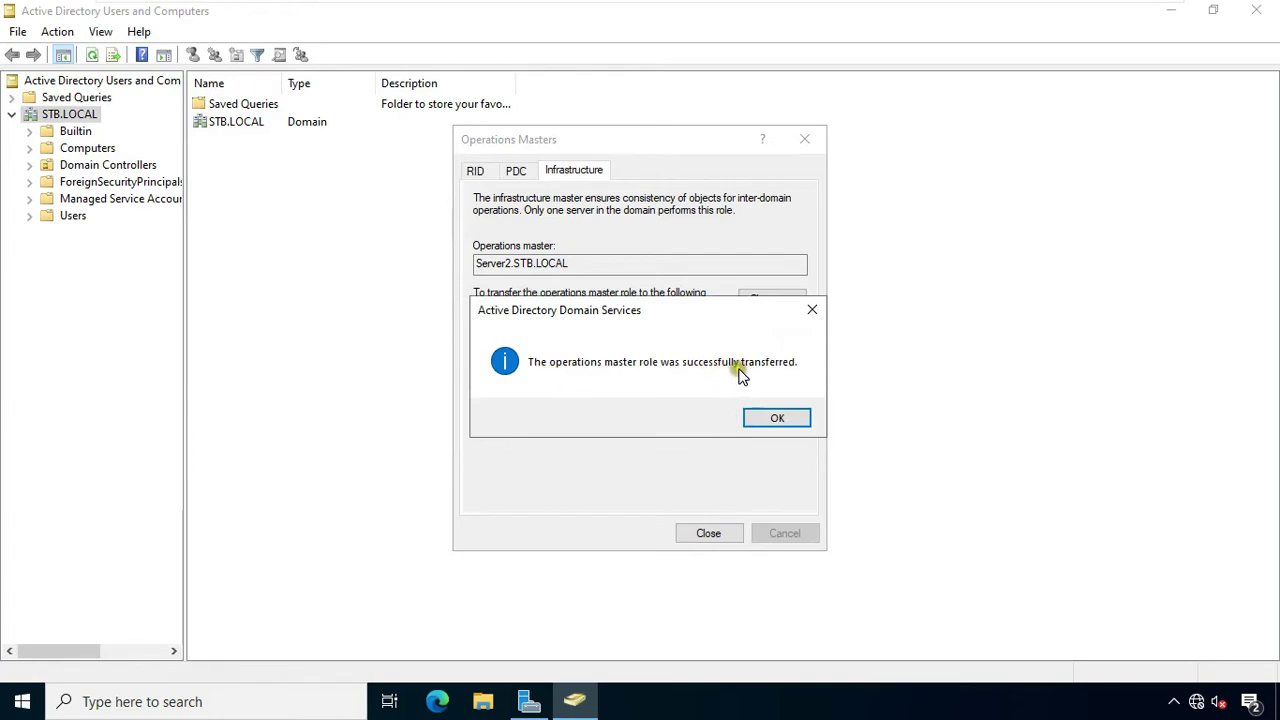
click(787, 420)
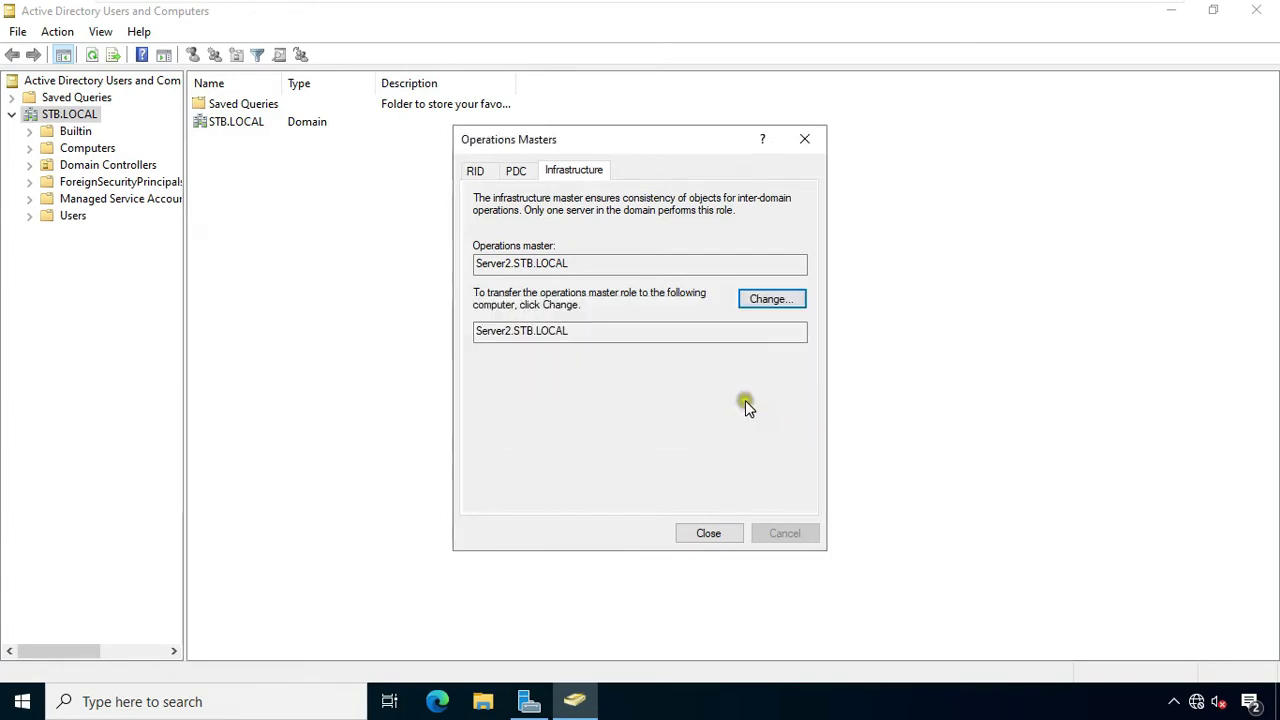
click(693, 516)
Close Users and Computers and launch Active Directory Domains and Trusts.
click(708, 533)
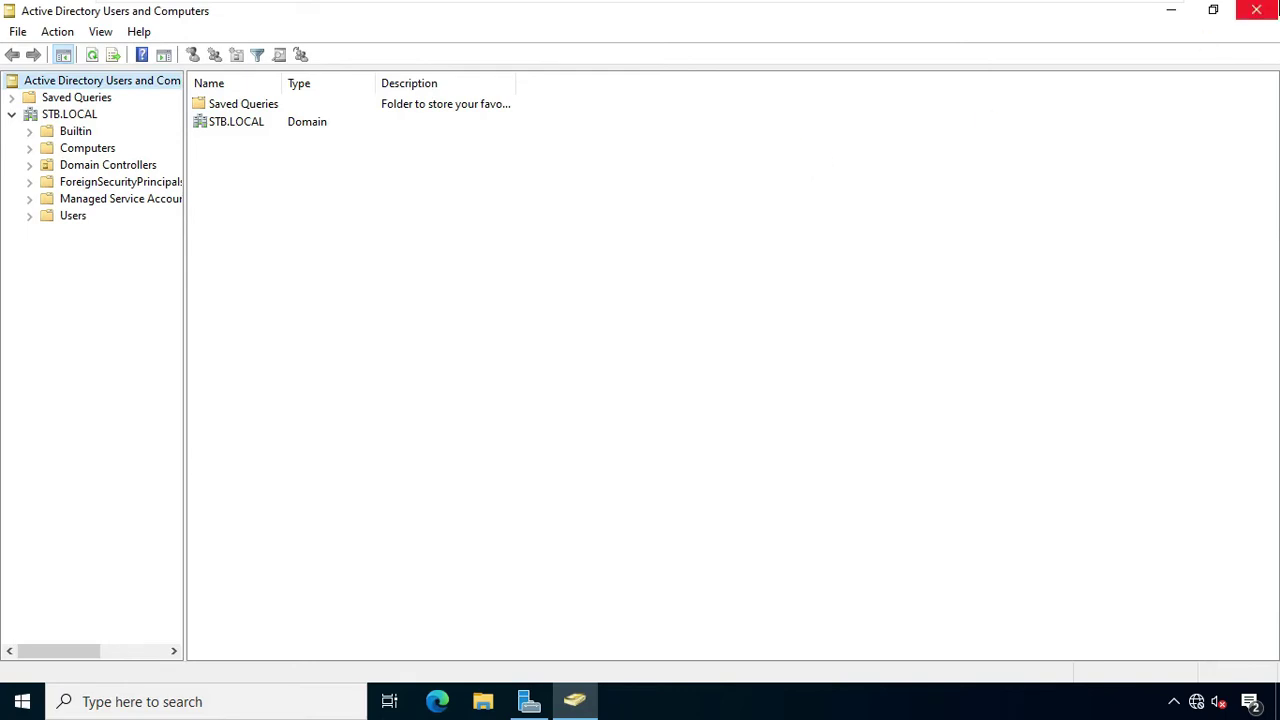
click(1266, 10)
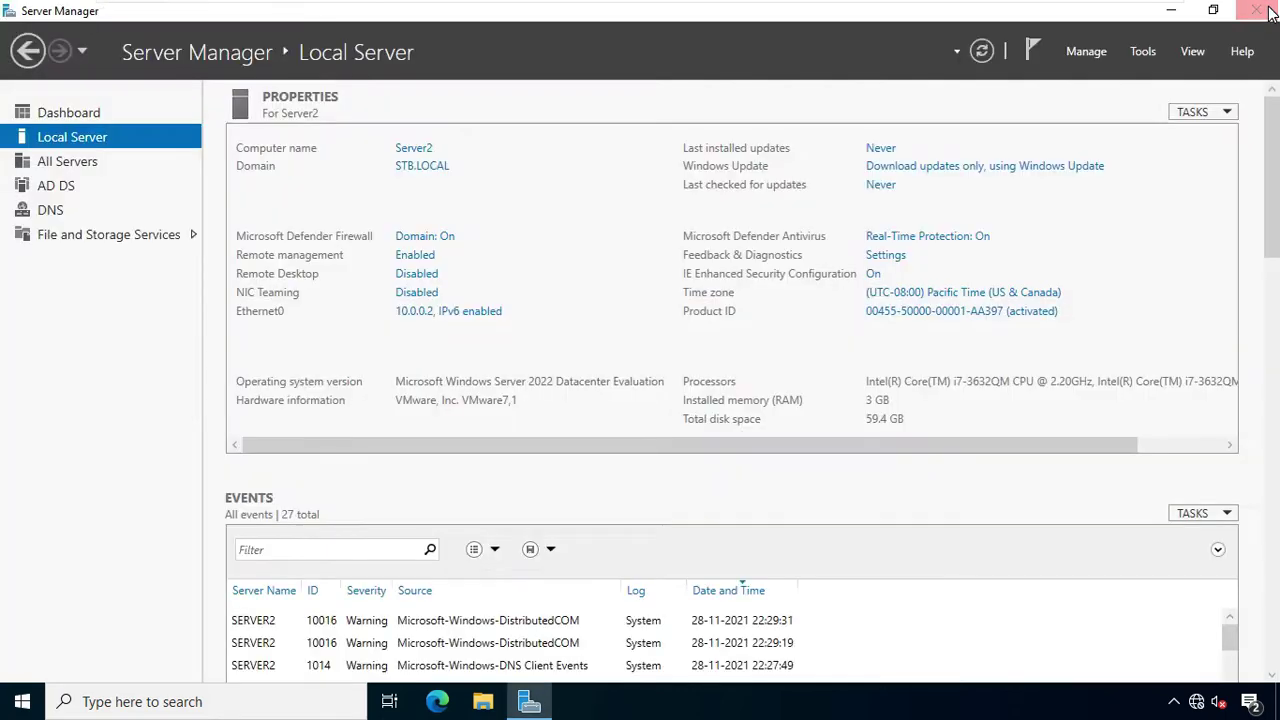
click(1143, 52)
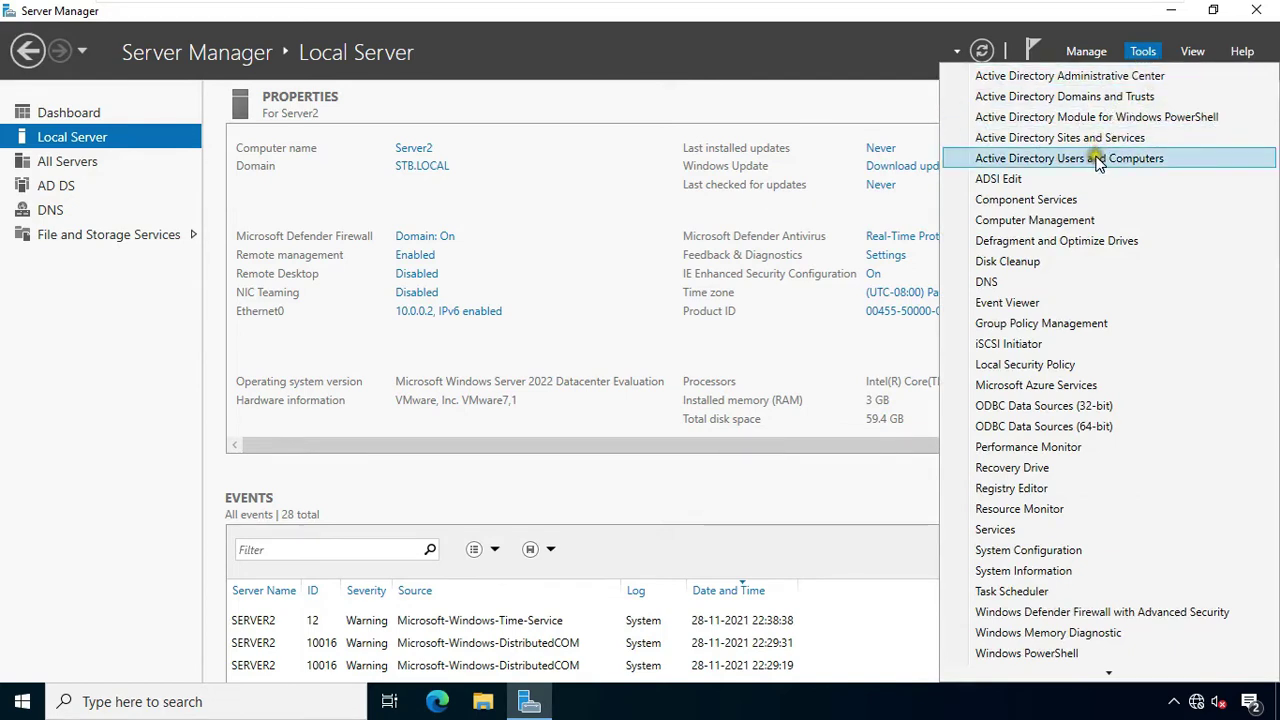
click(1096, 104)
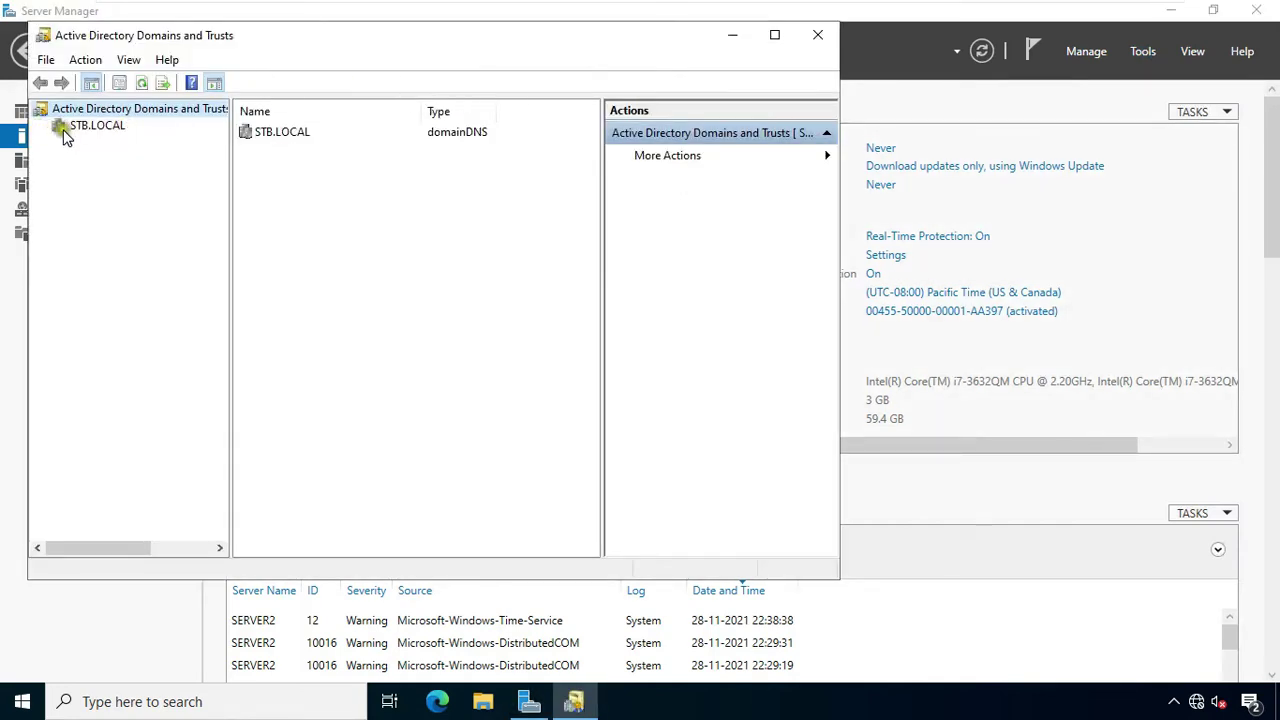
Connect Domains and Trusts to the Server2.STB.LOCAL domain controller.
right_click(130, 120)
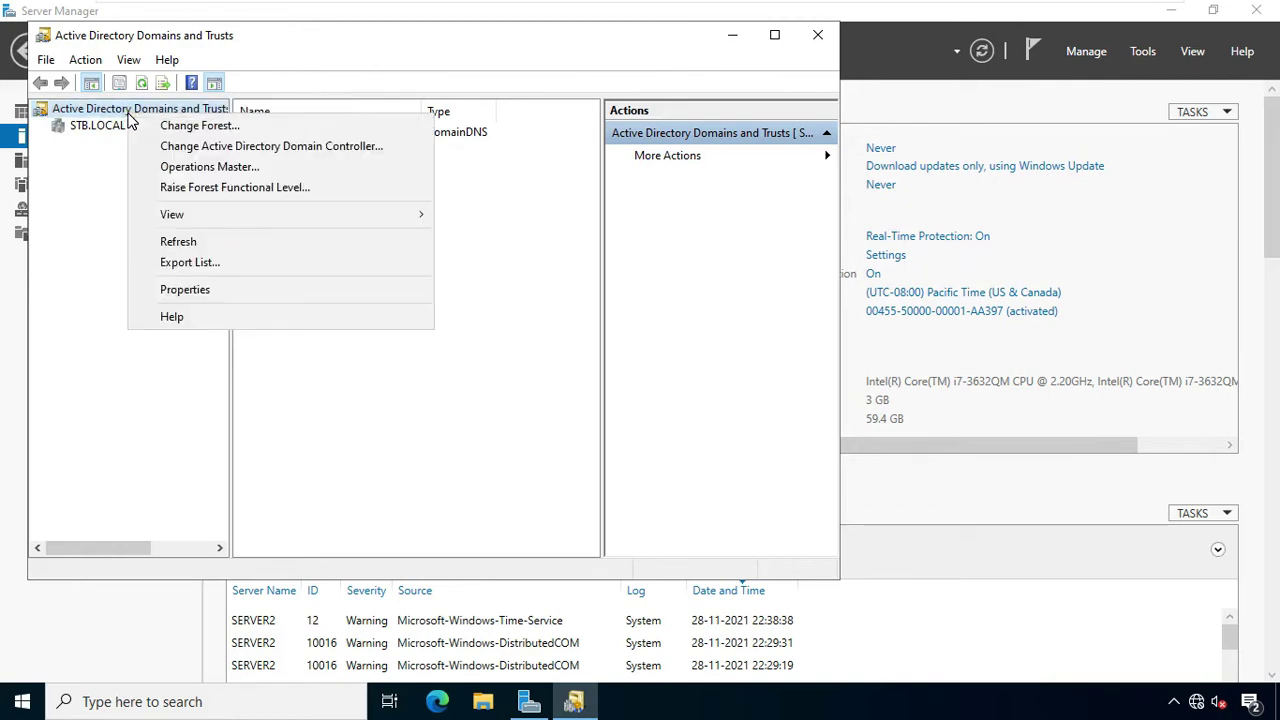
click(197, 148)
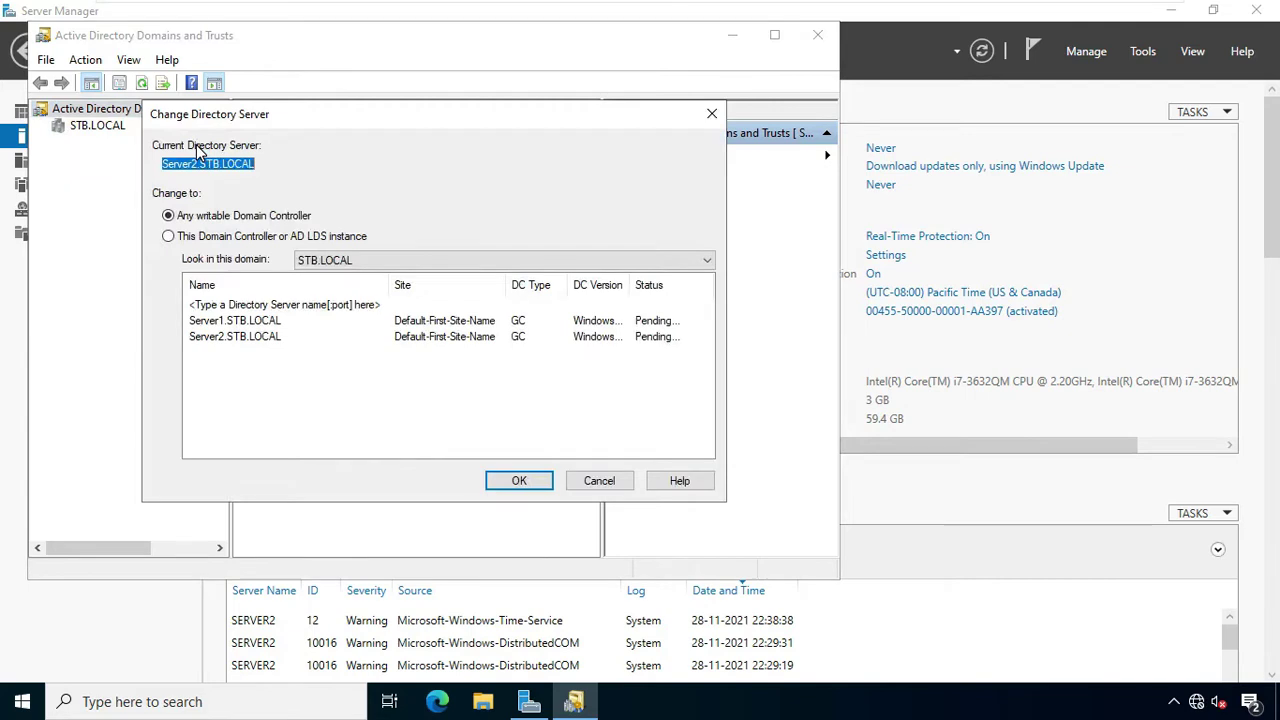
click(210, 238)
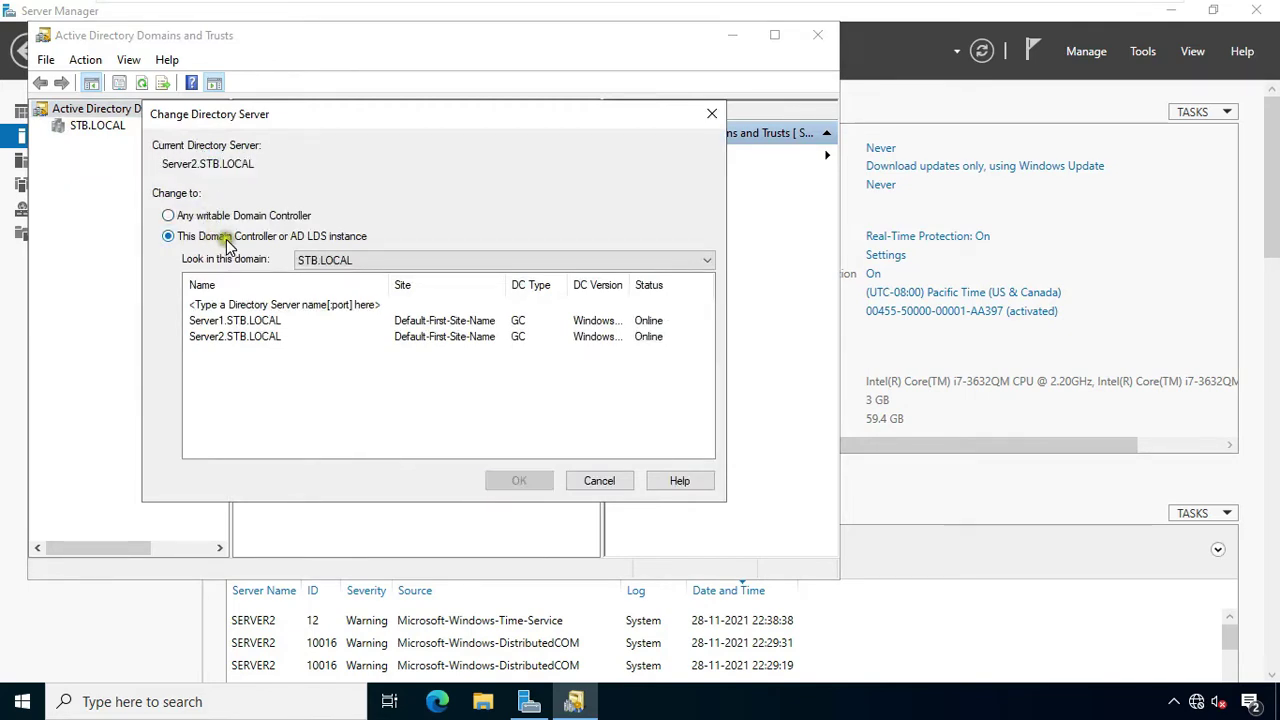
click(230, 336)
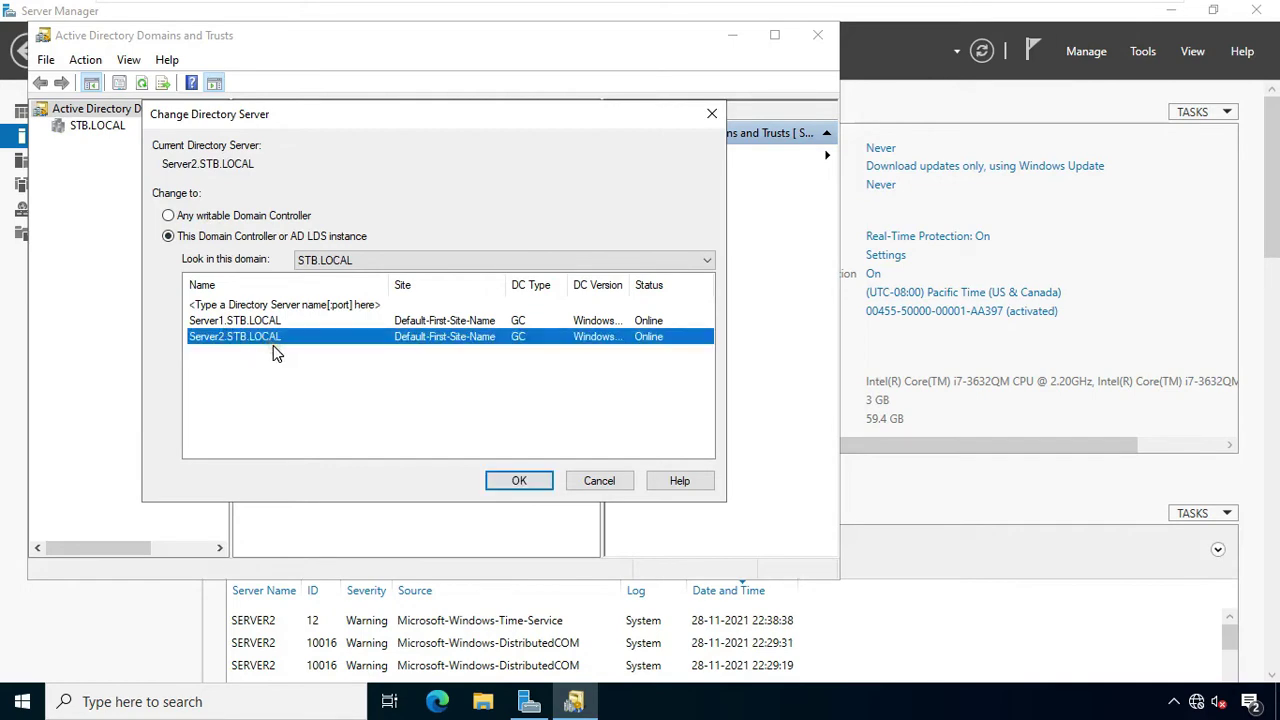
click(521, 481)
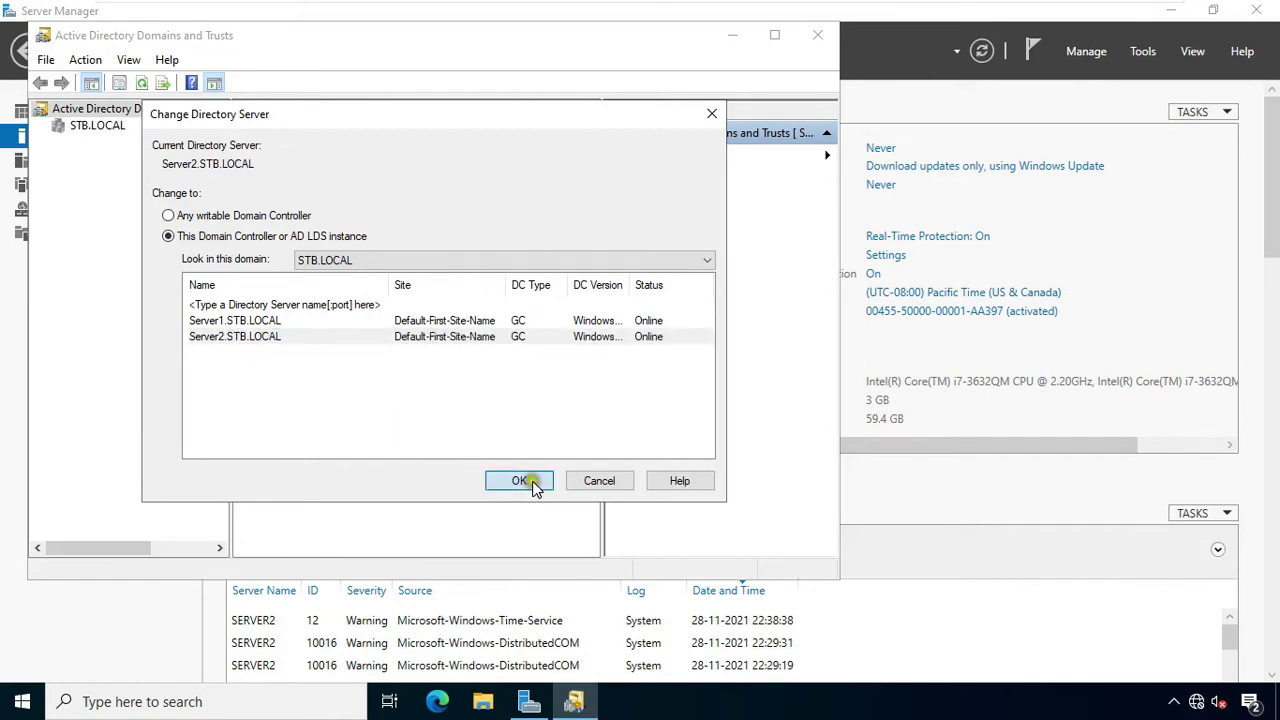
click(80, 128)
click(118, 108)
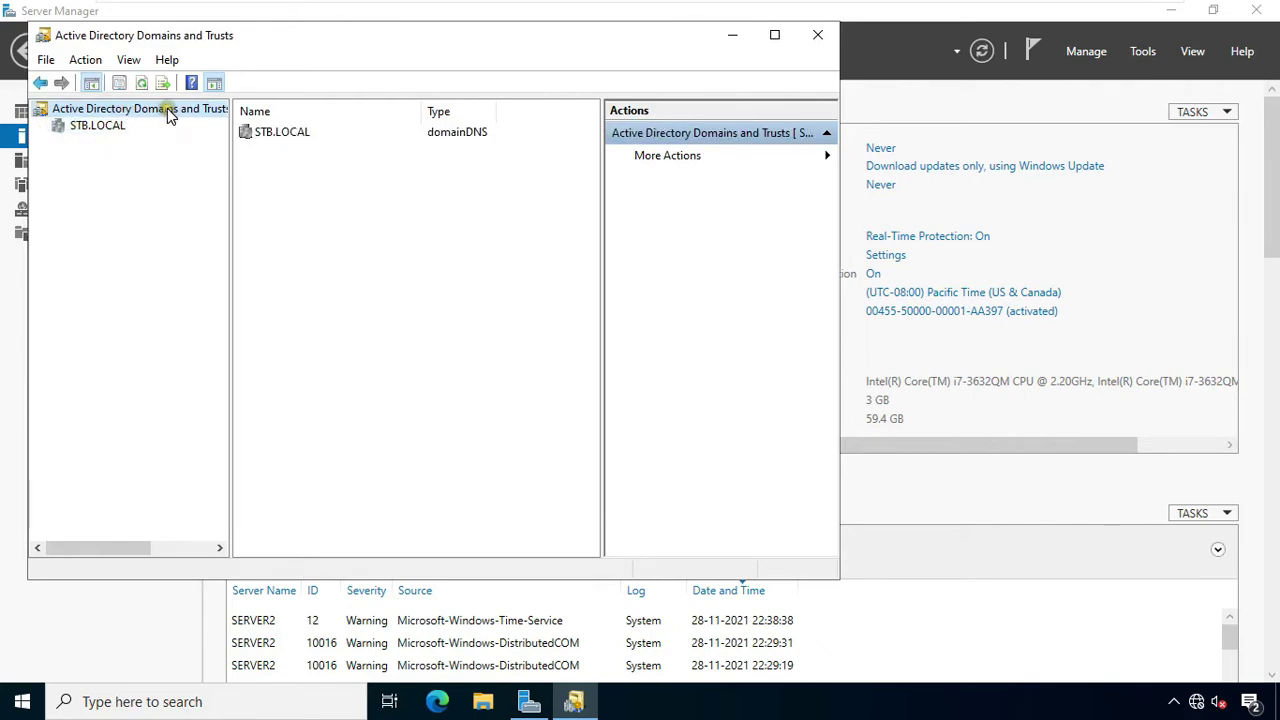
Transfer the domain naming master role to Server2.STB.LOCAL, then close Domains and Trusts.
right_click(168, 116)
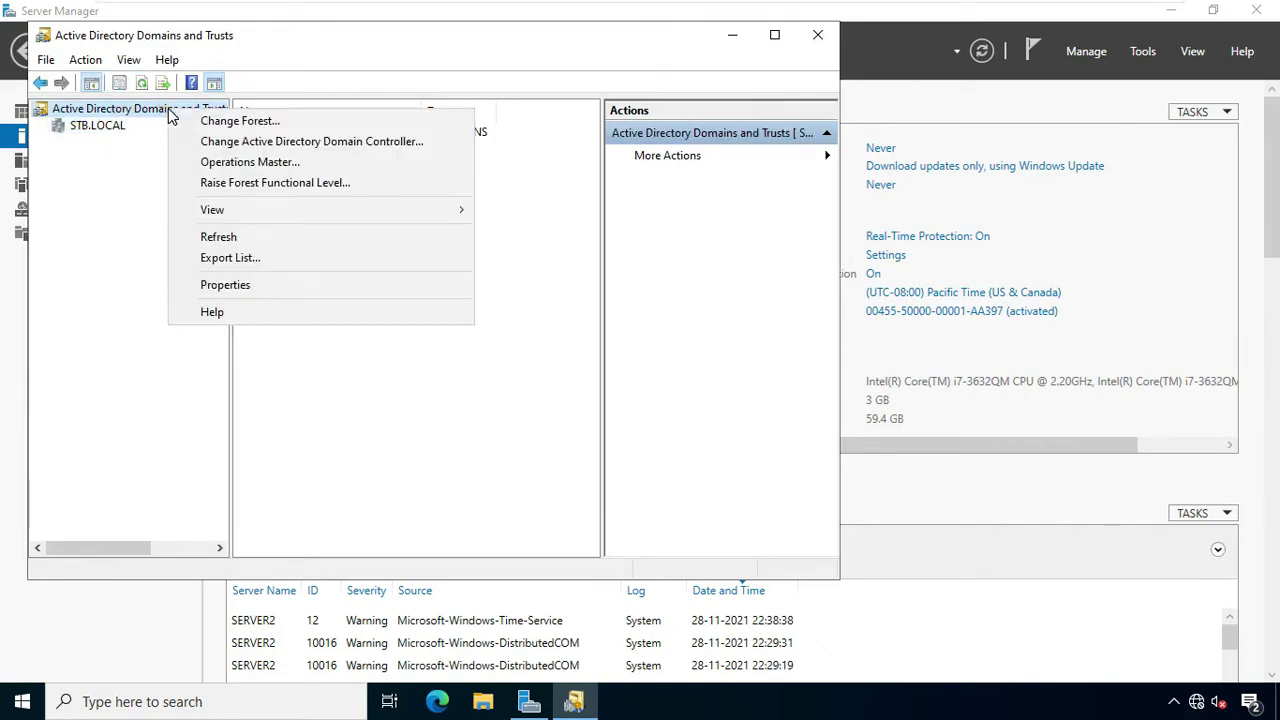
click(254, 163)
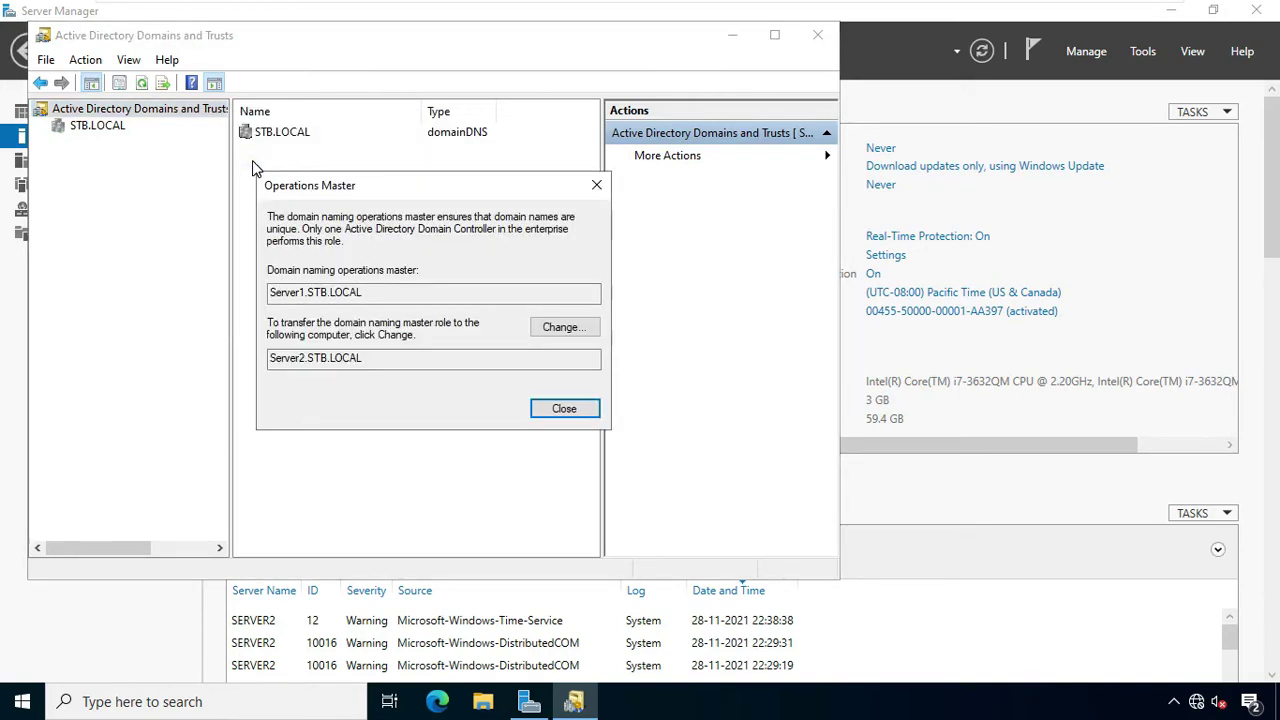
click(561, 328)
click(705, 420)
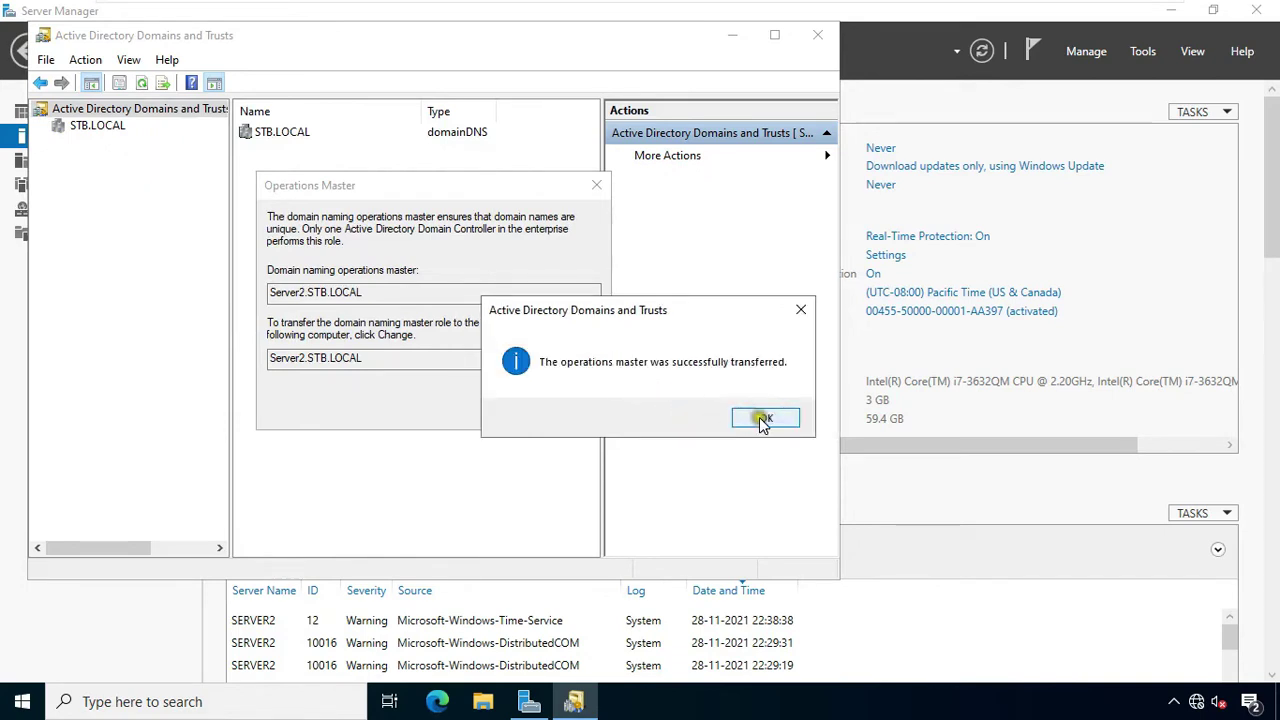
click(759, 417)
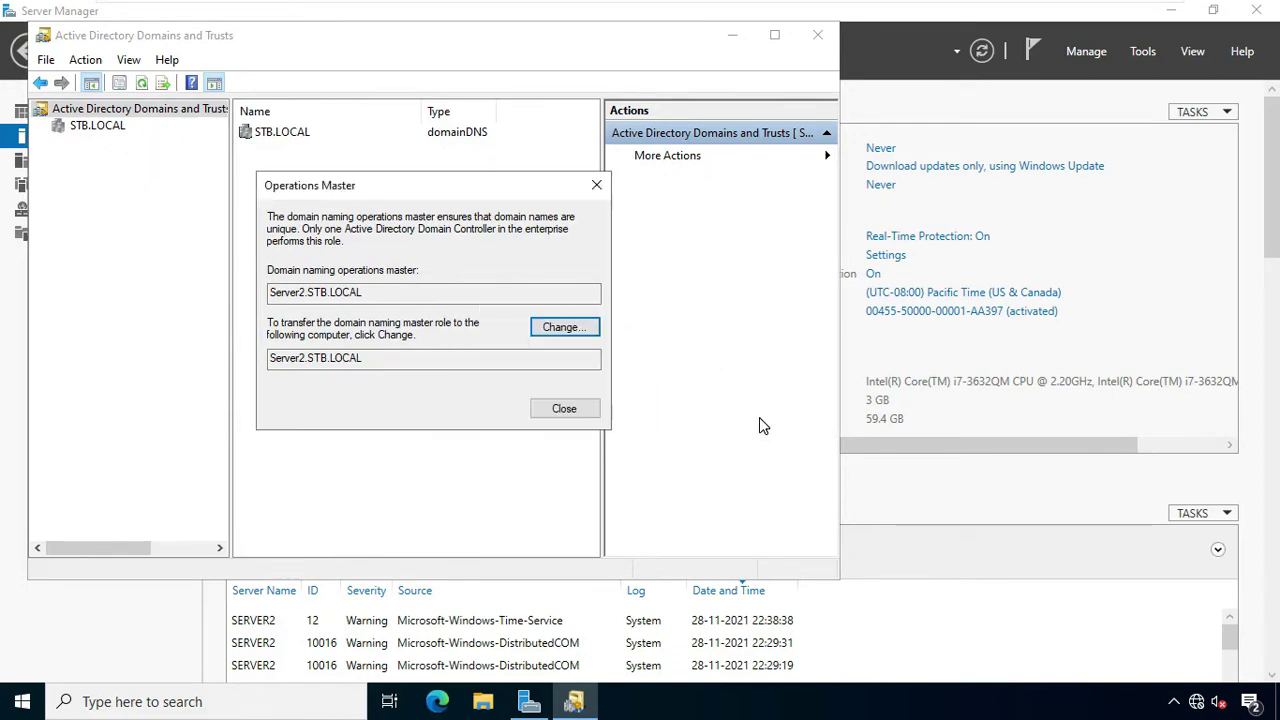
click(577, 416)
click(564, 410)
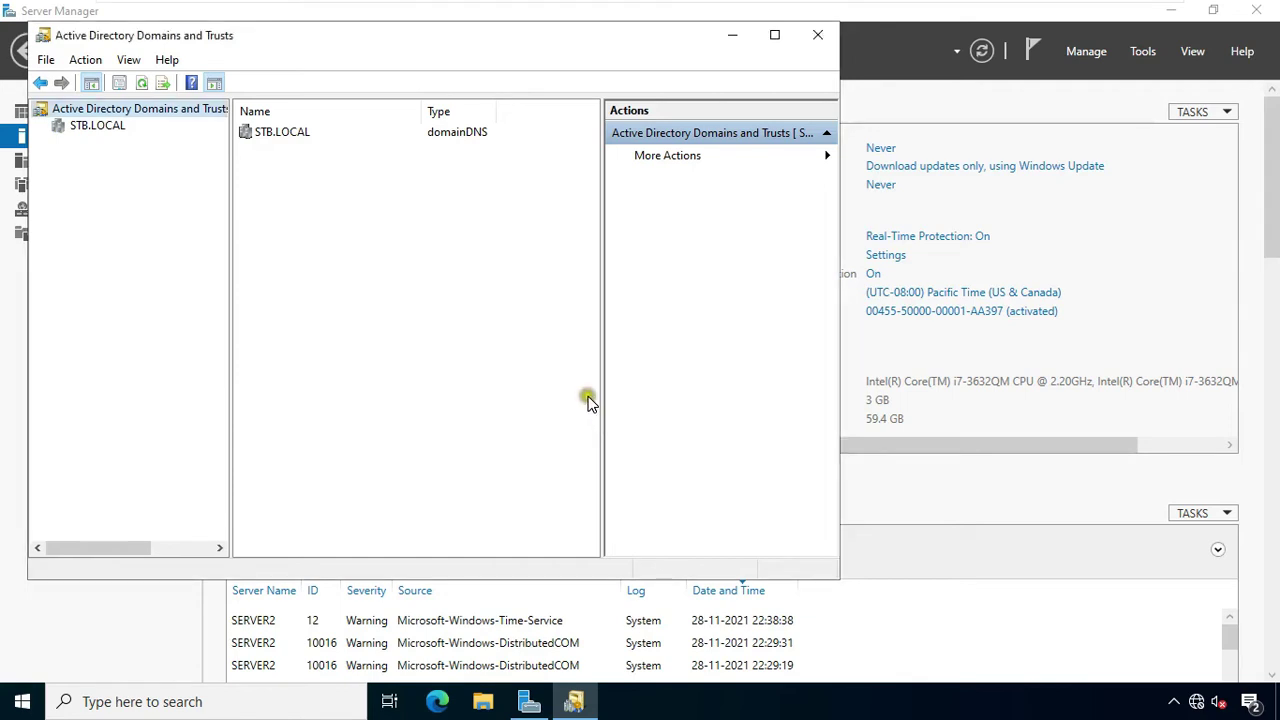
click(819, 37)
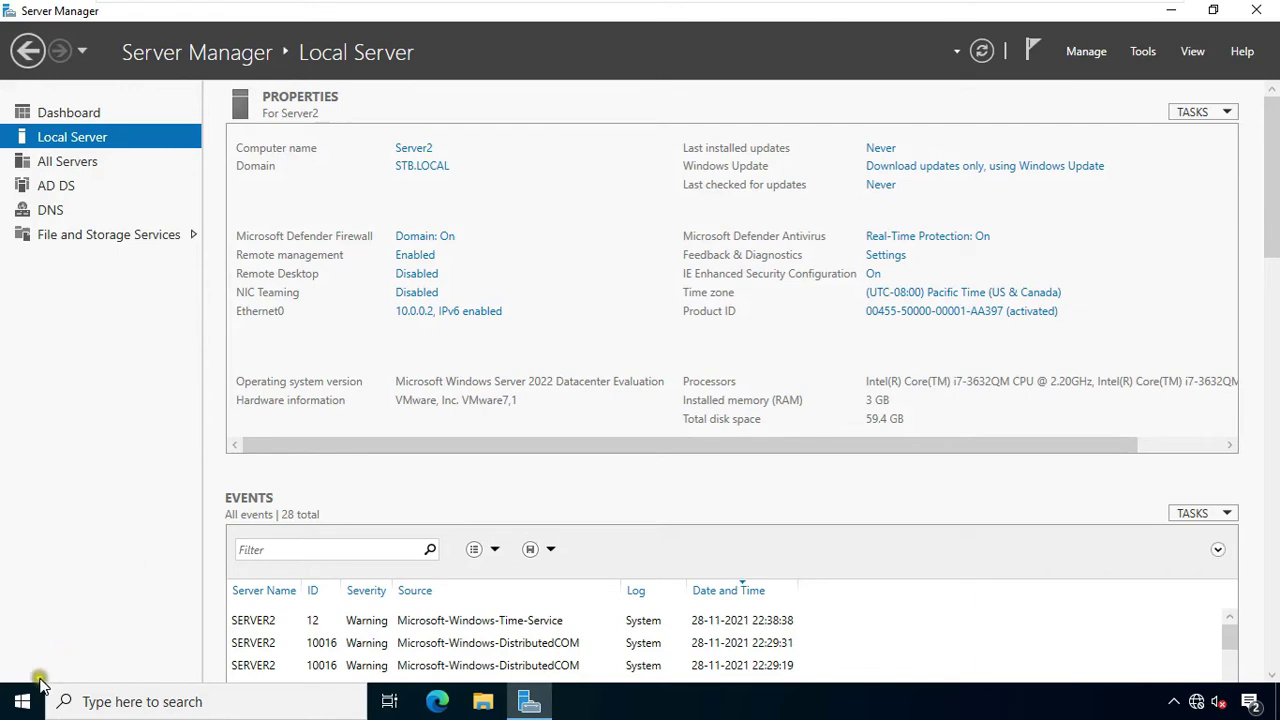
Bring up the Run dialog from the Start button's quick-access menu.
click(17, 707)
right_click(17, 707)
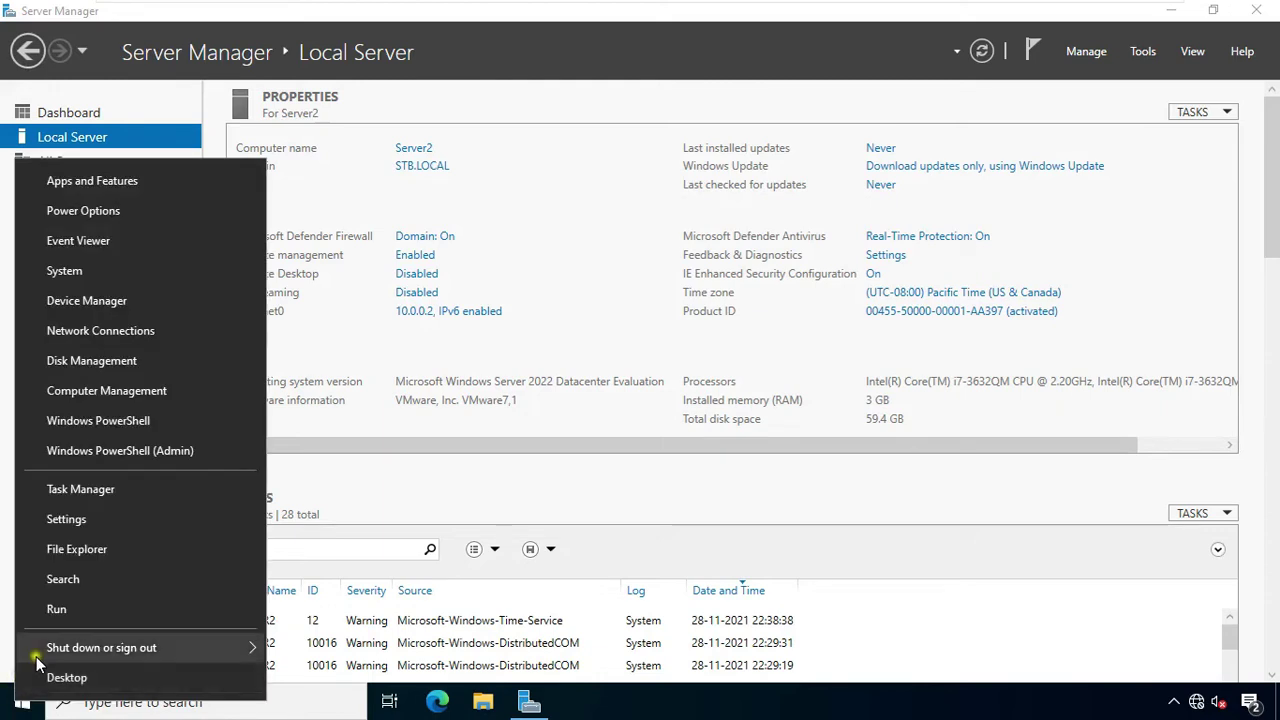
click(65, 617)
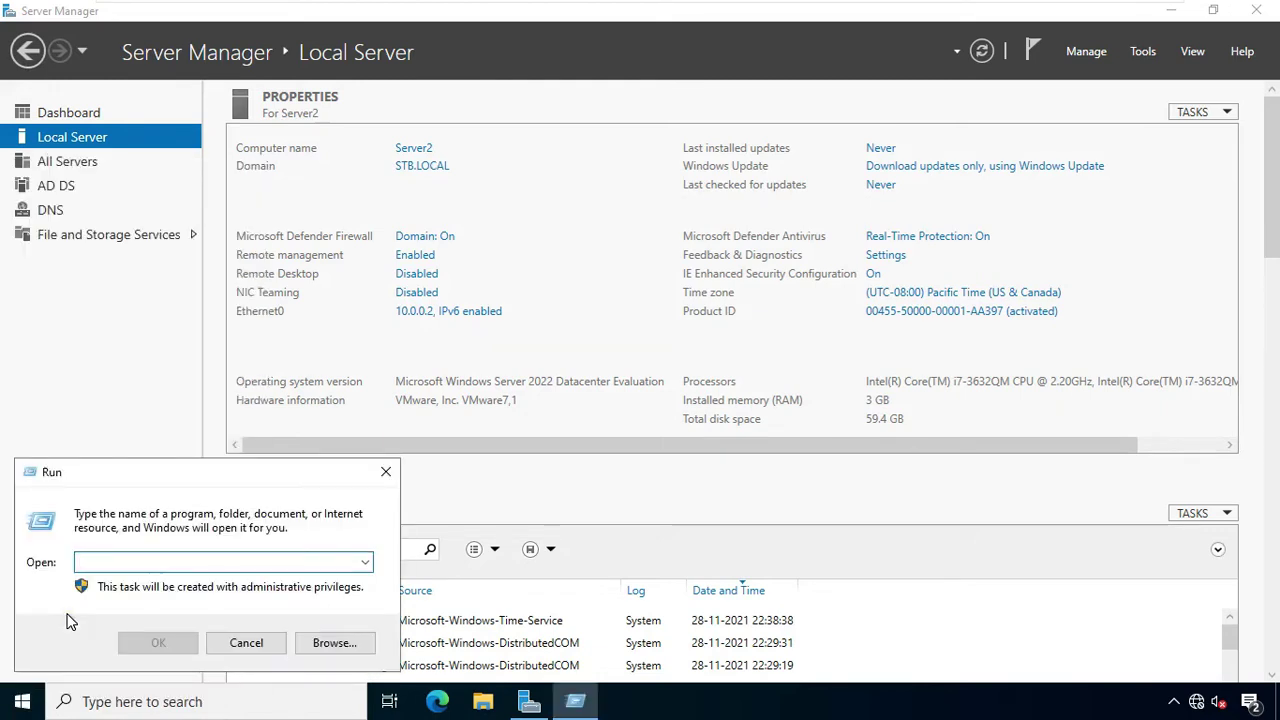
Launch an empty MMC console and open its Add or Remove Snap-ins list.
text(mmc)
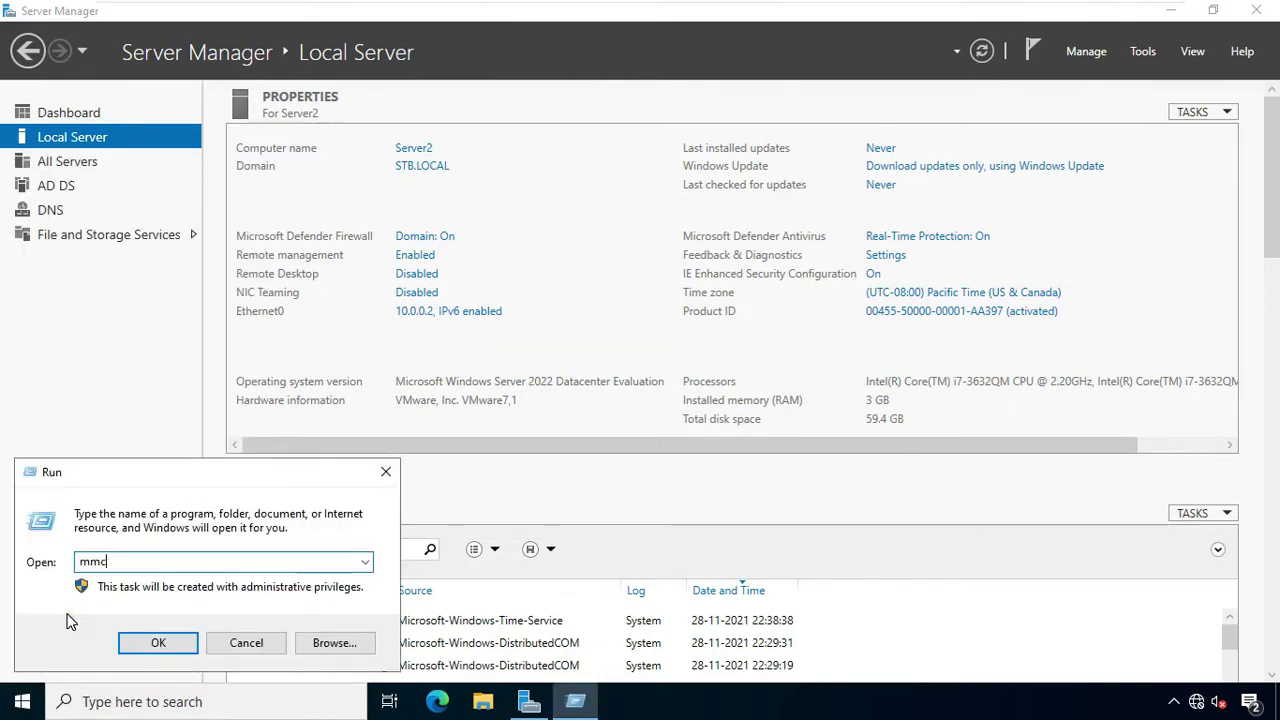
key(Return)
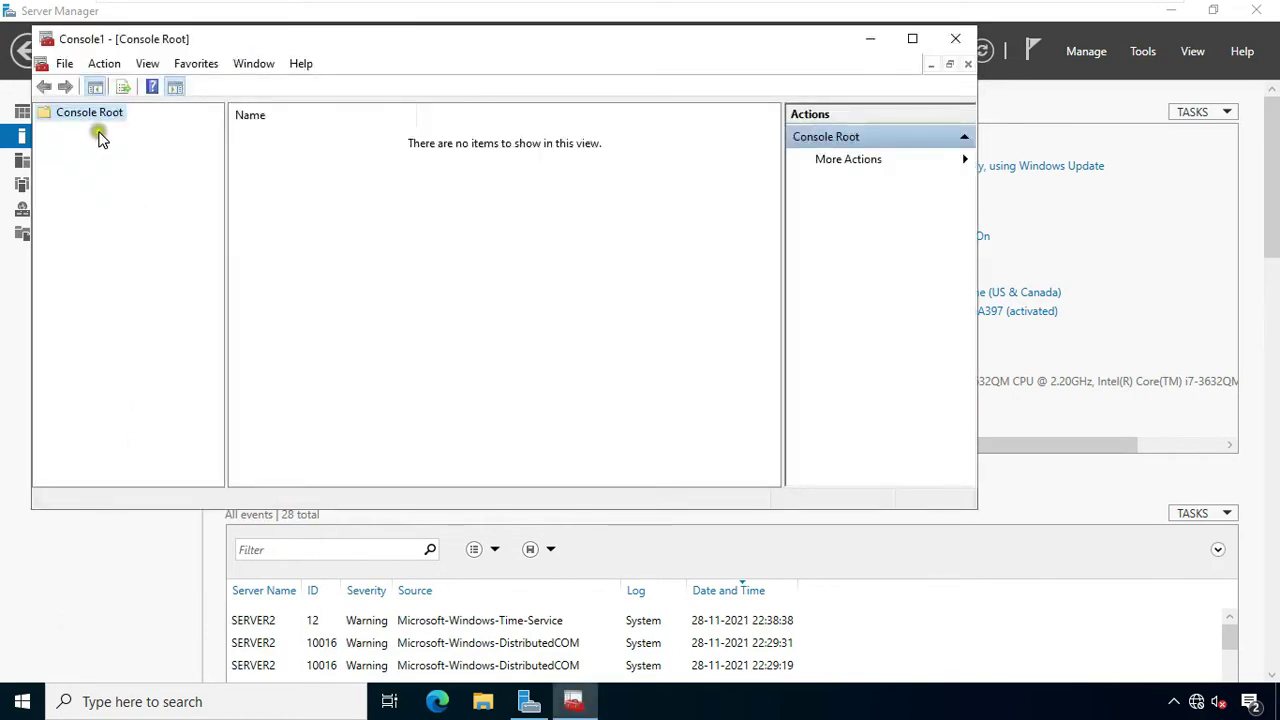
click(65, 64)
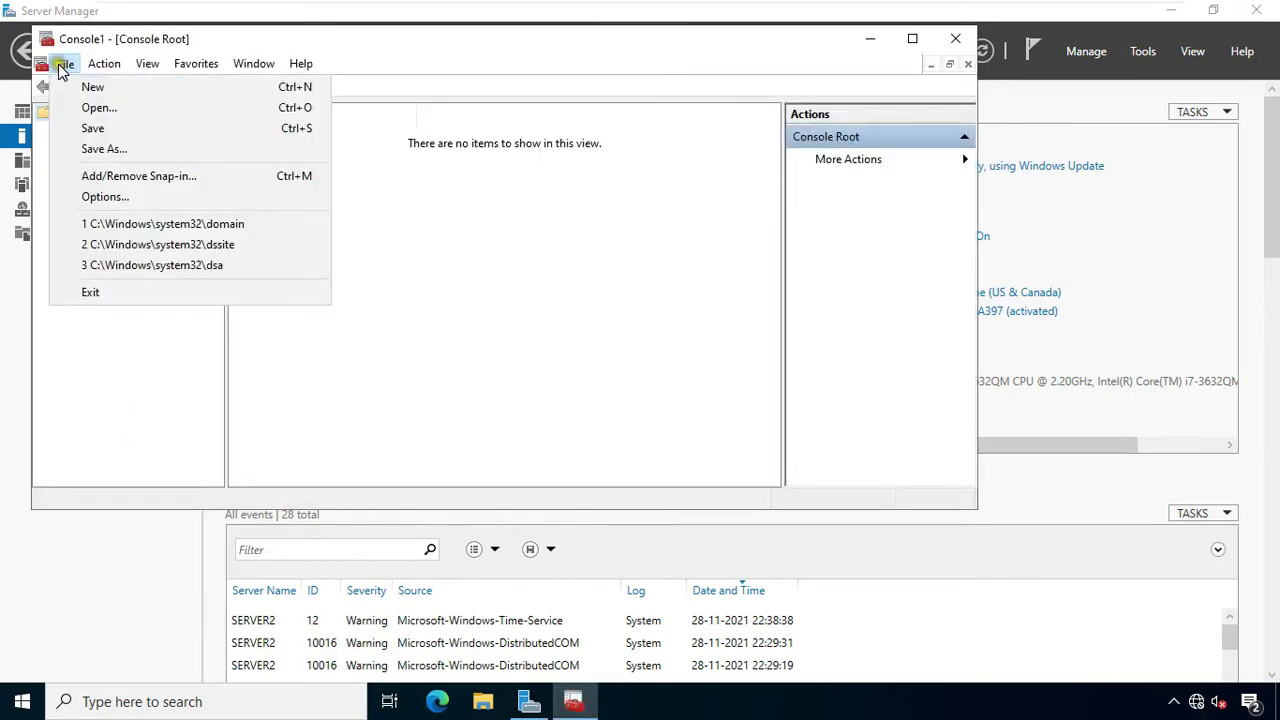
click(113, 176)
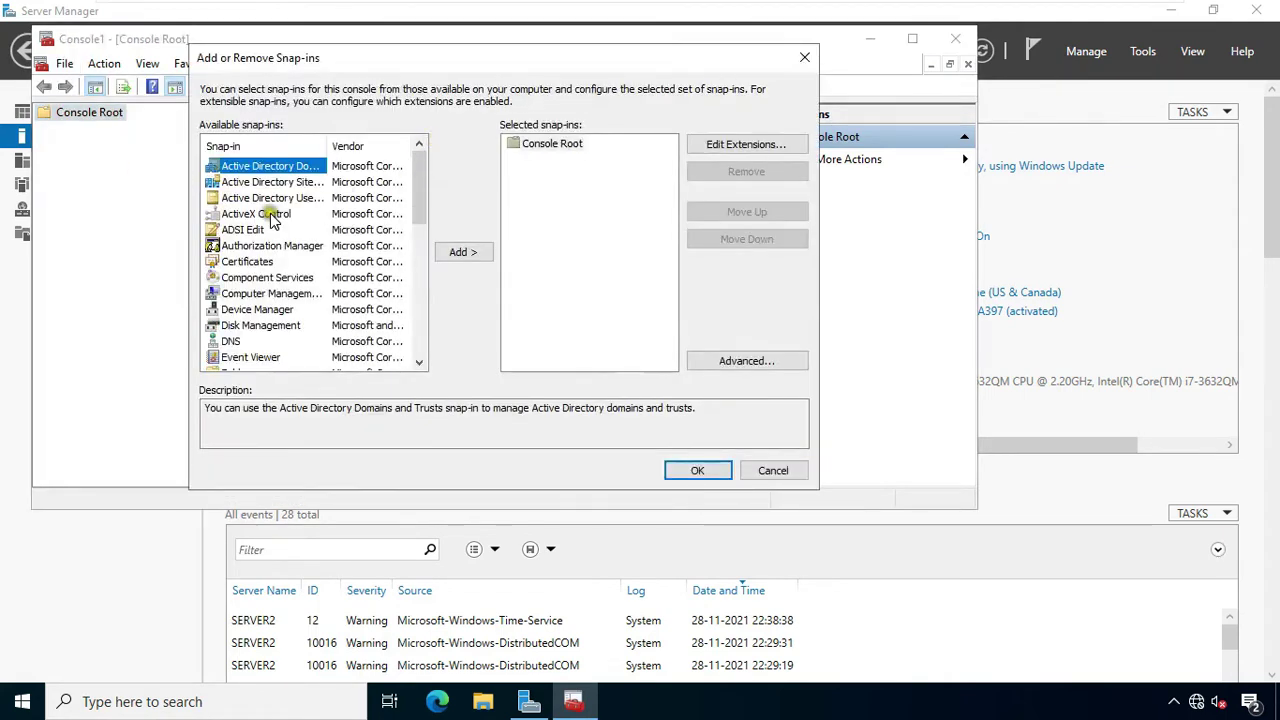
Browse to the Services snap-in, cancel without adding, and close the empty console.
click(265, 247)
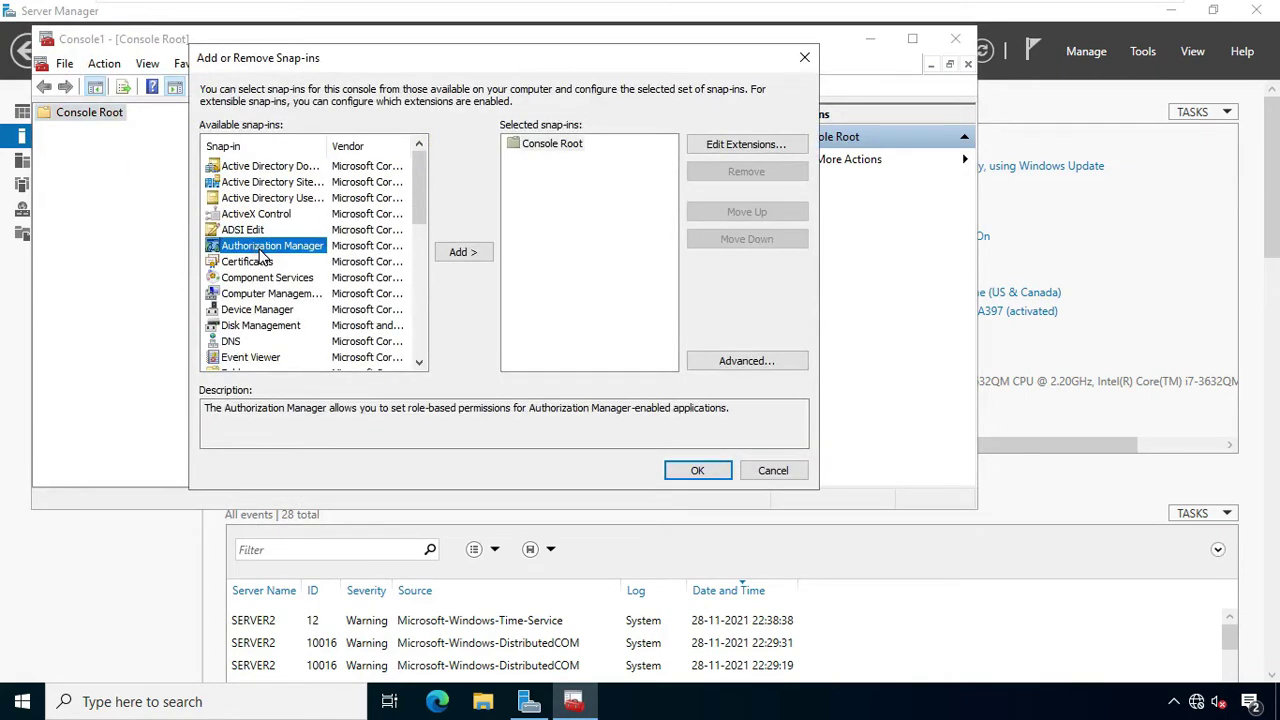
key(s)
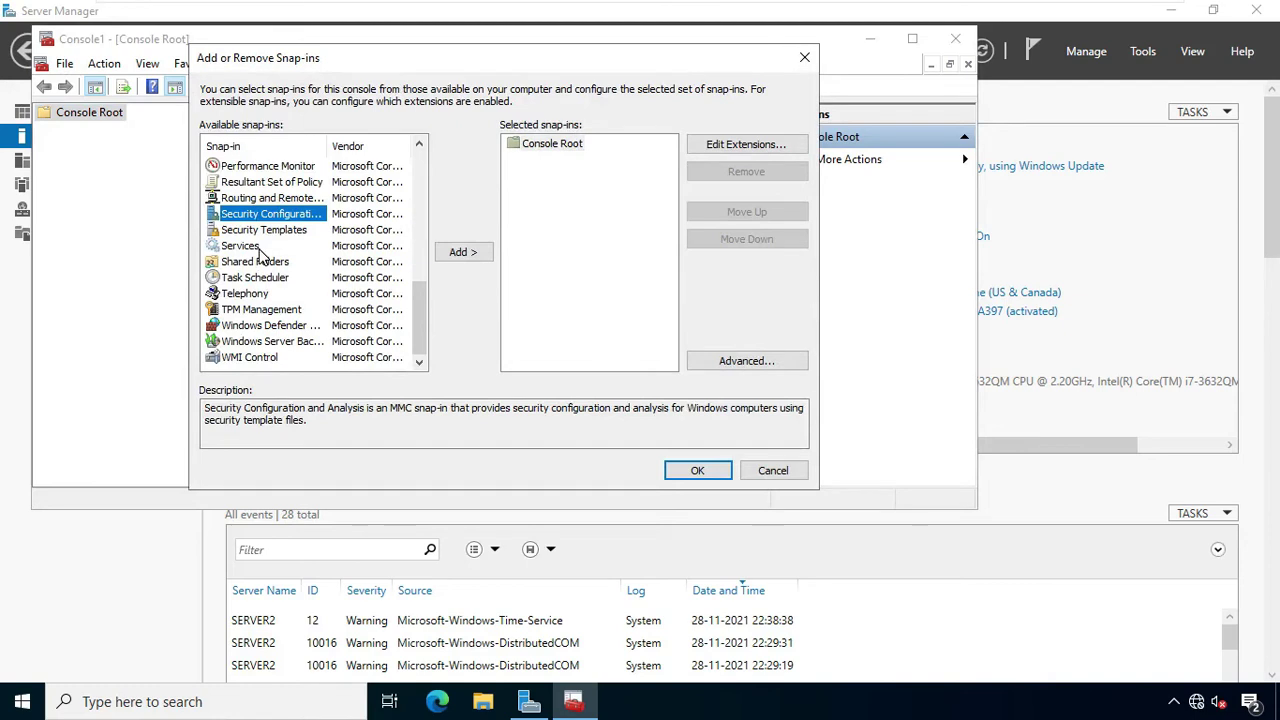
click(250, 246)
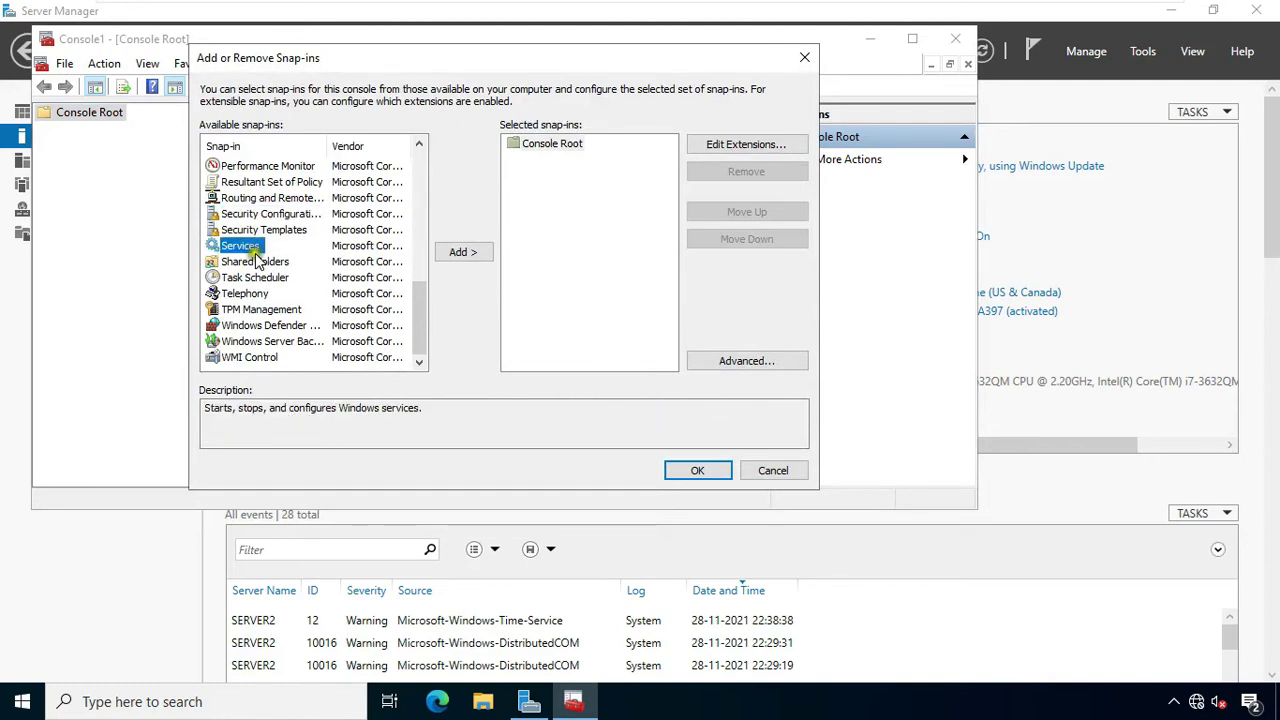
click(248, 293)
key(s)
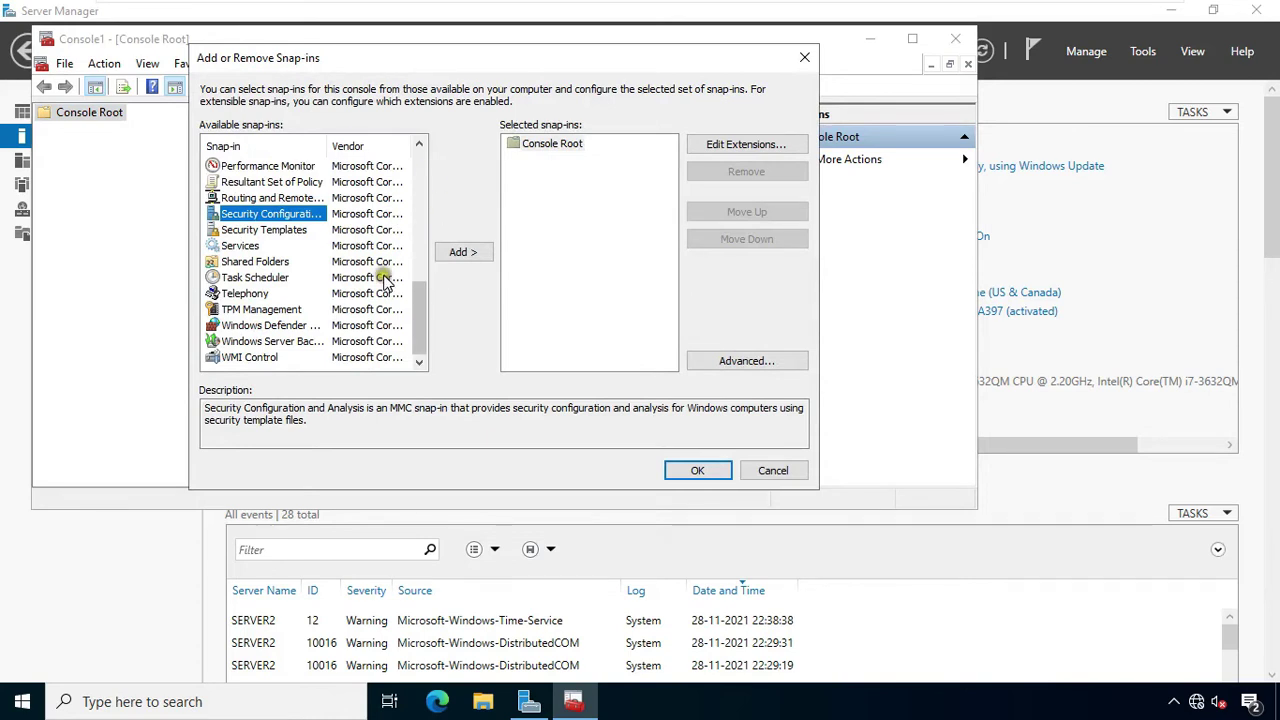
click(766, 474)
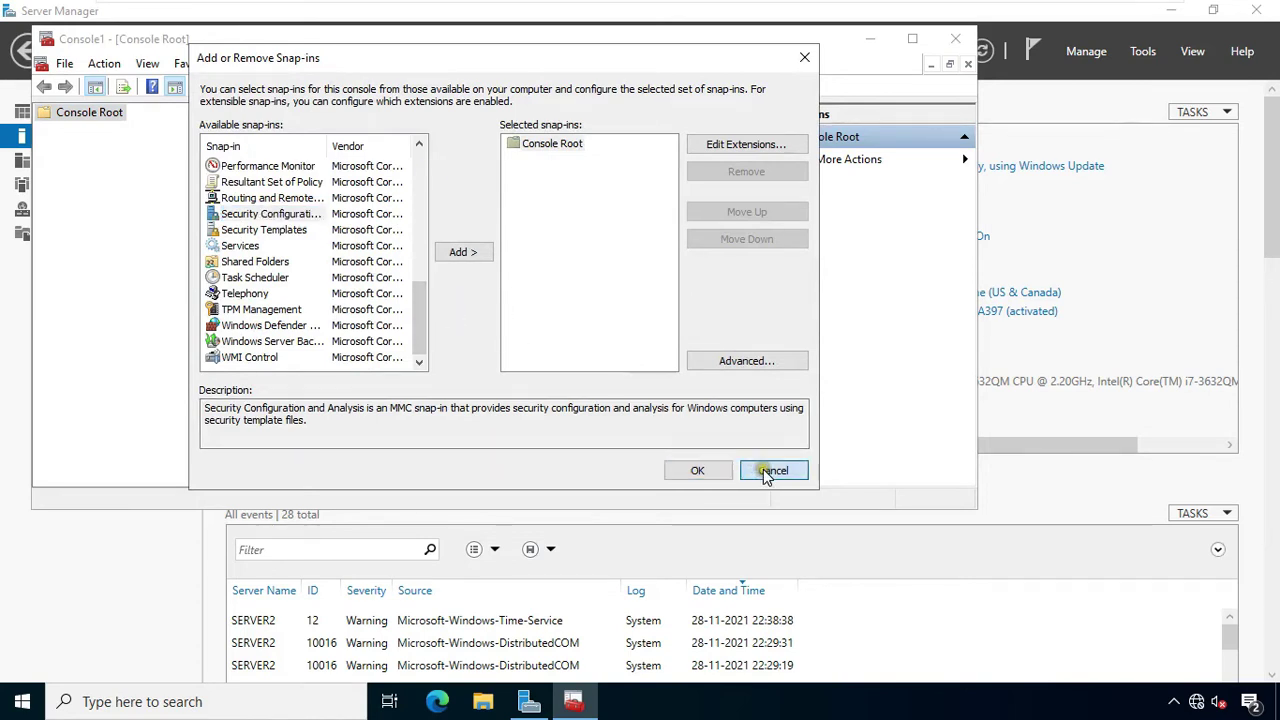
click(956, 40)
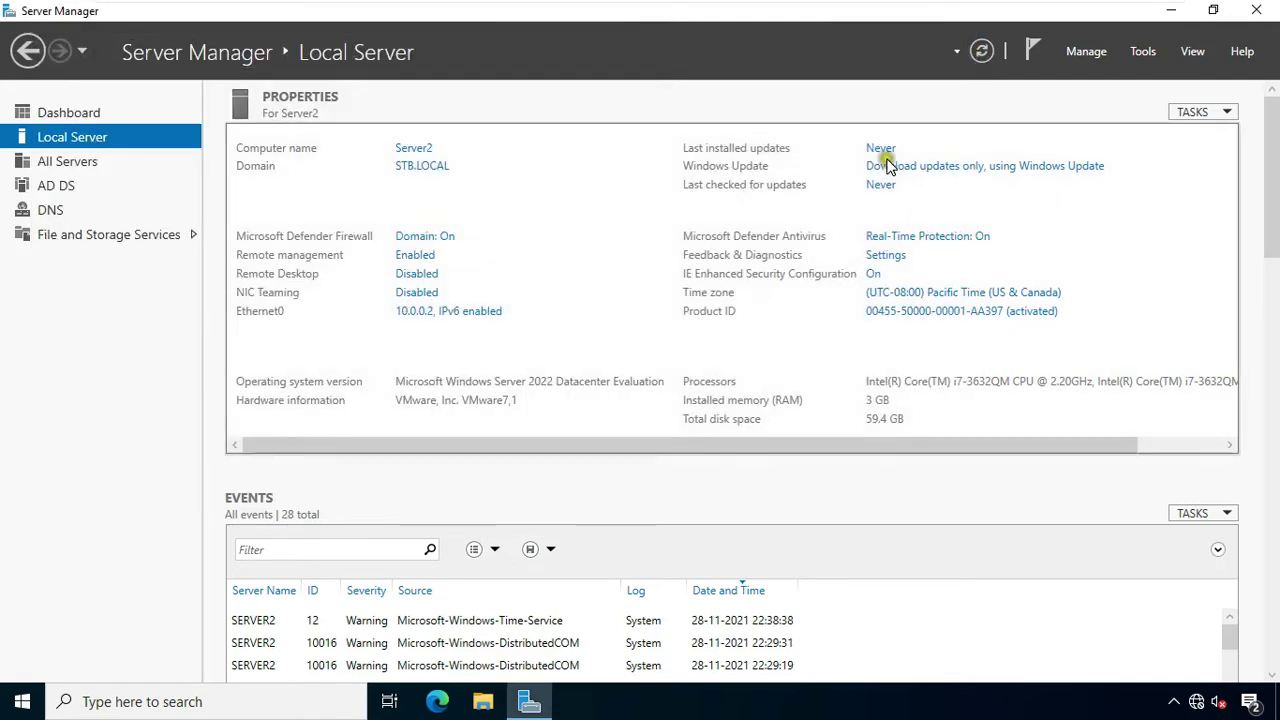
Open an administrator Command Prompt through the Run box.
click(15, 708)
right_click(15, 708)
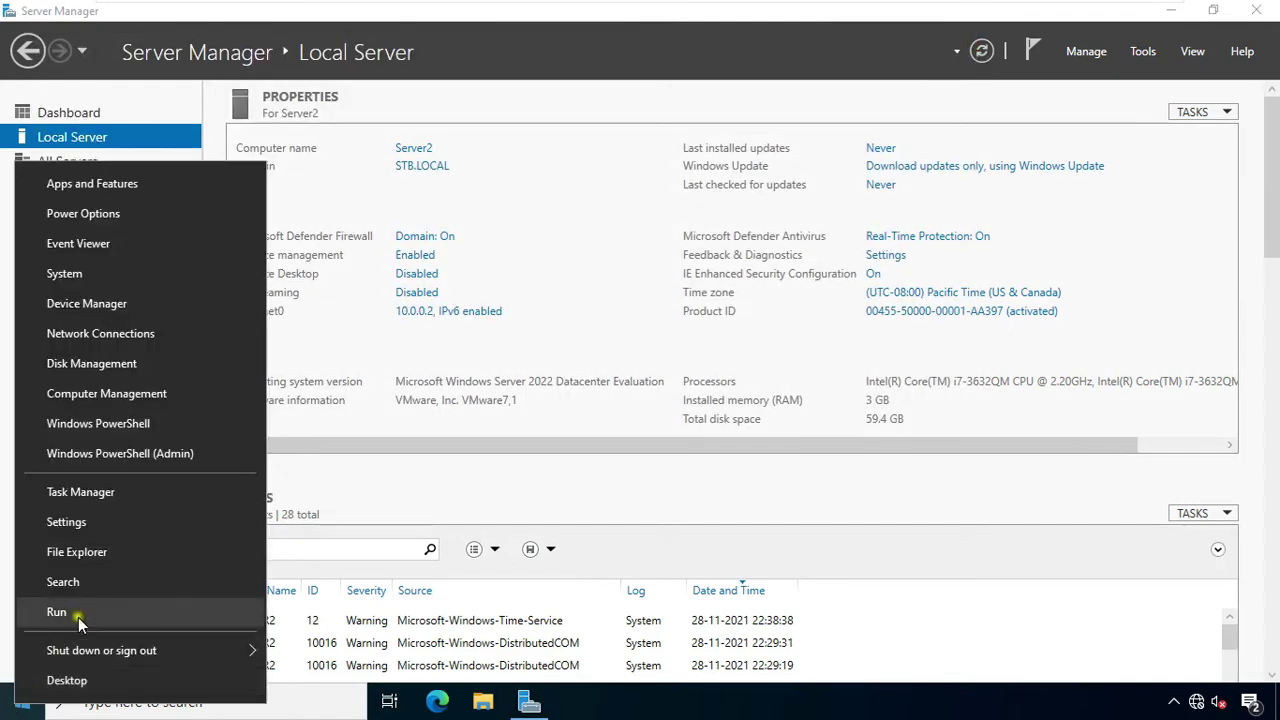
click(83, 612)
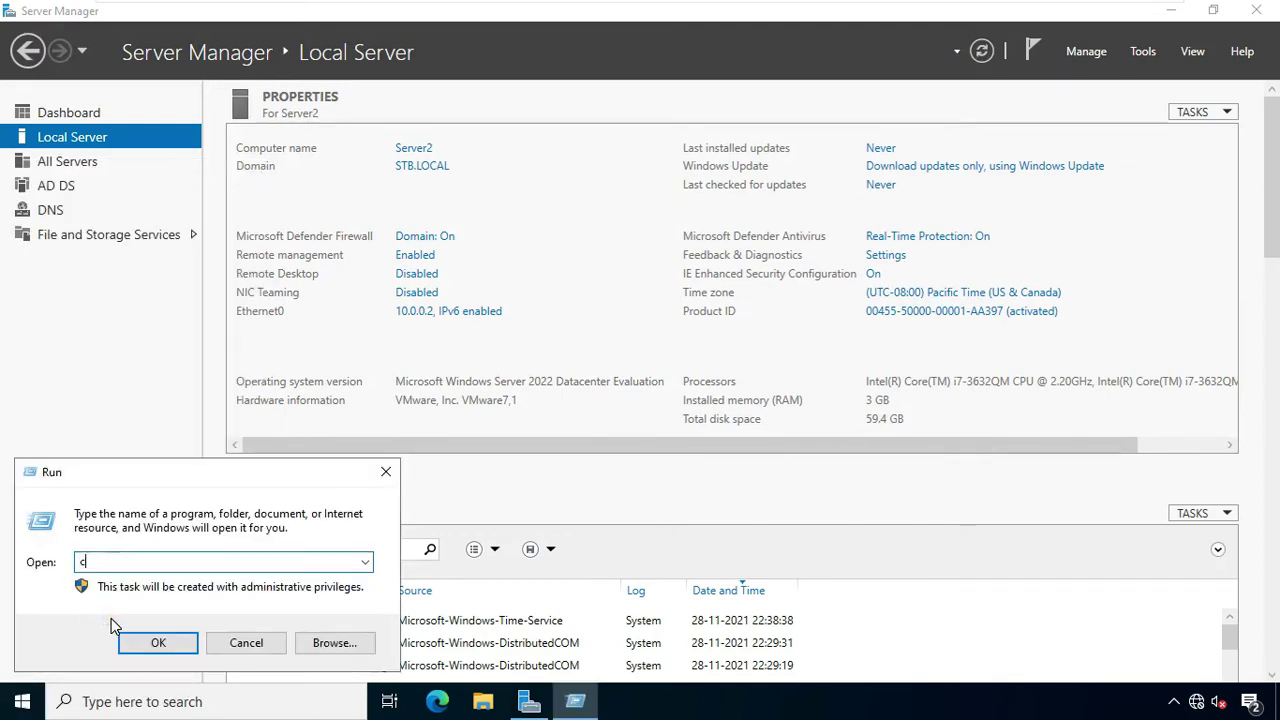
key(Return)
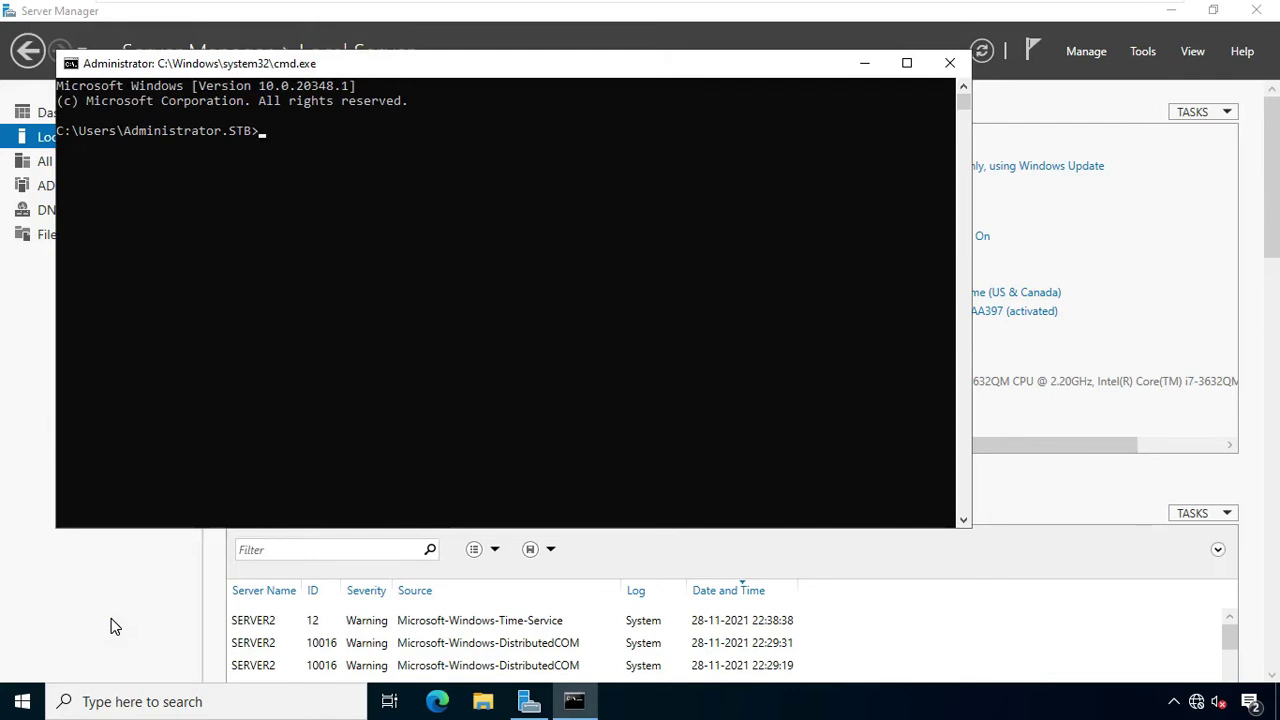
Register schmmgmt.dll with regsvr32, dismiss the success message, and close the prompt.
text(regsvr32)
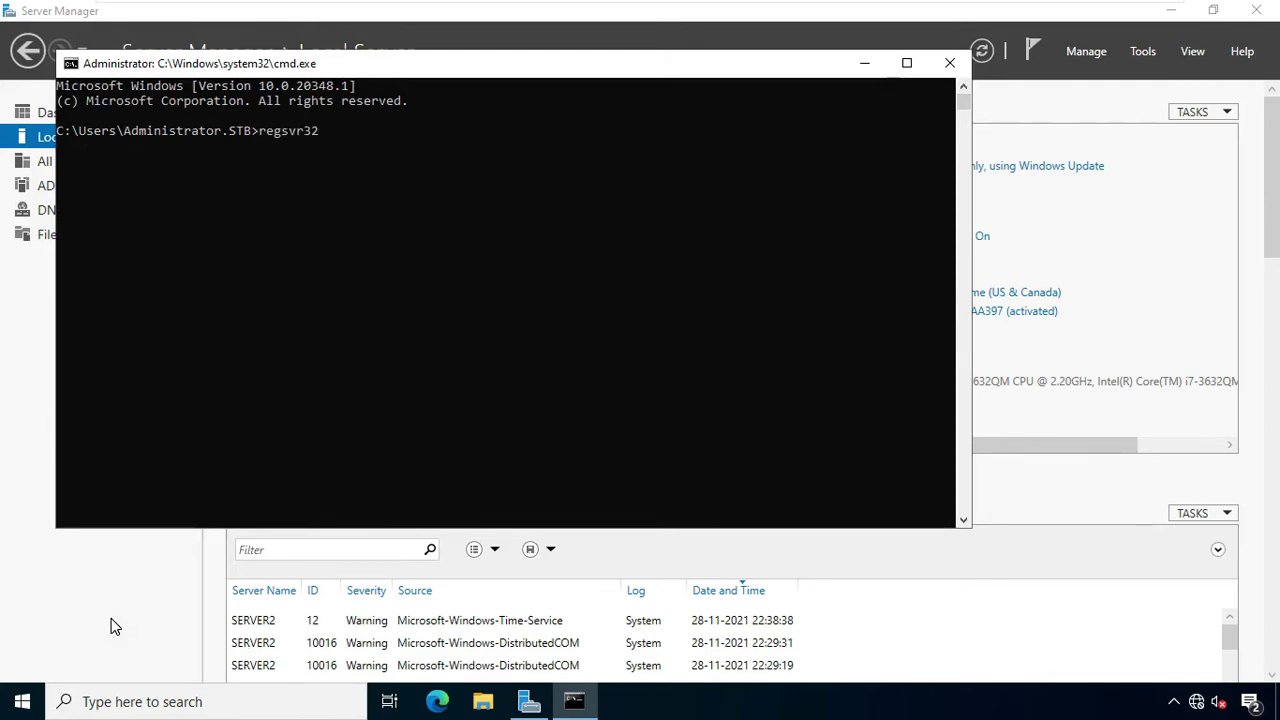
text( schmmgmt.dll)
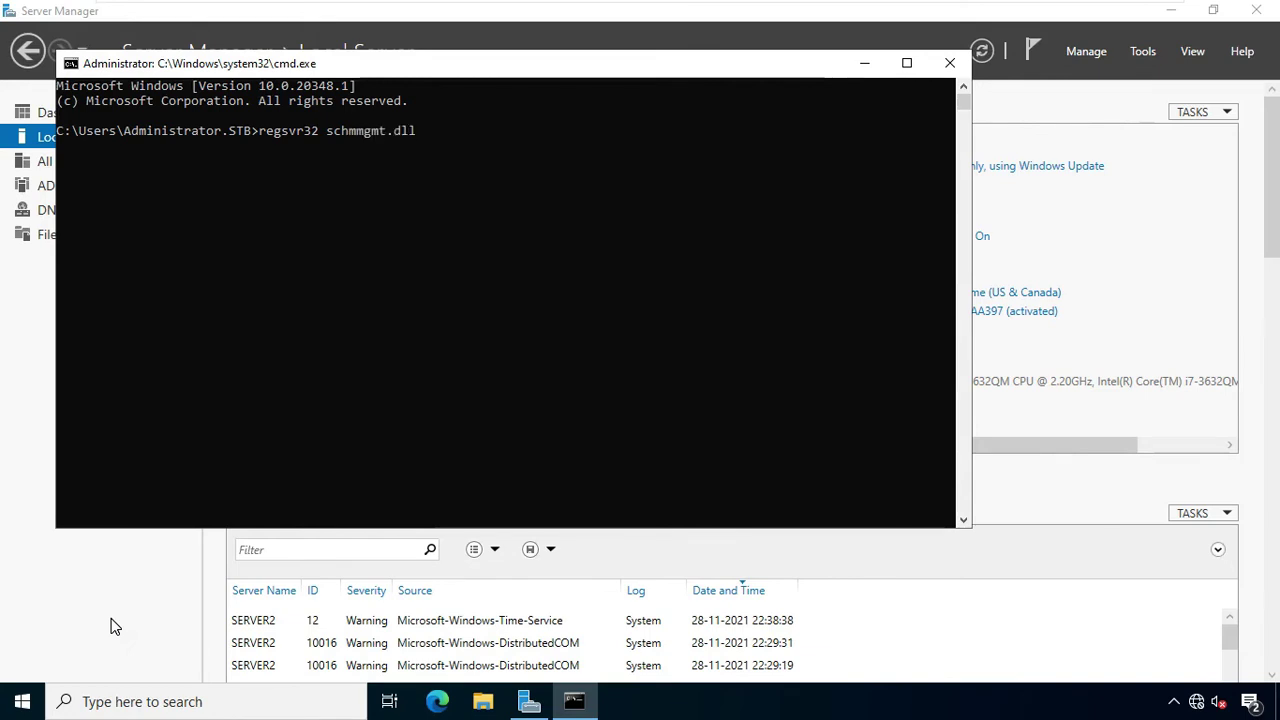
key(Return)
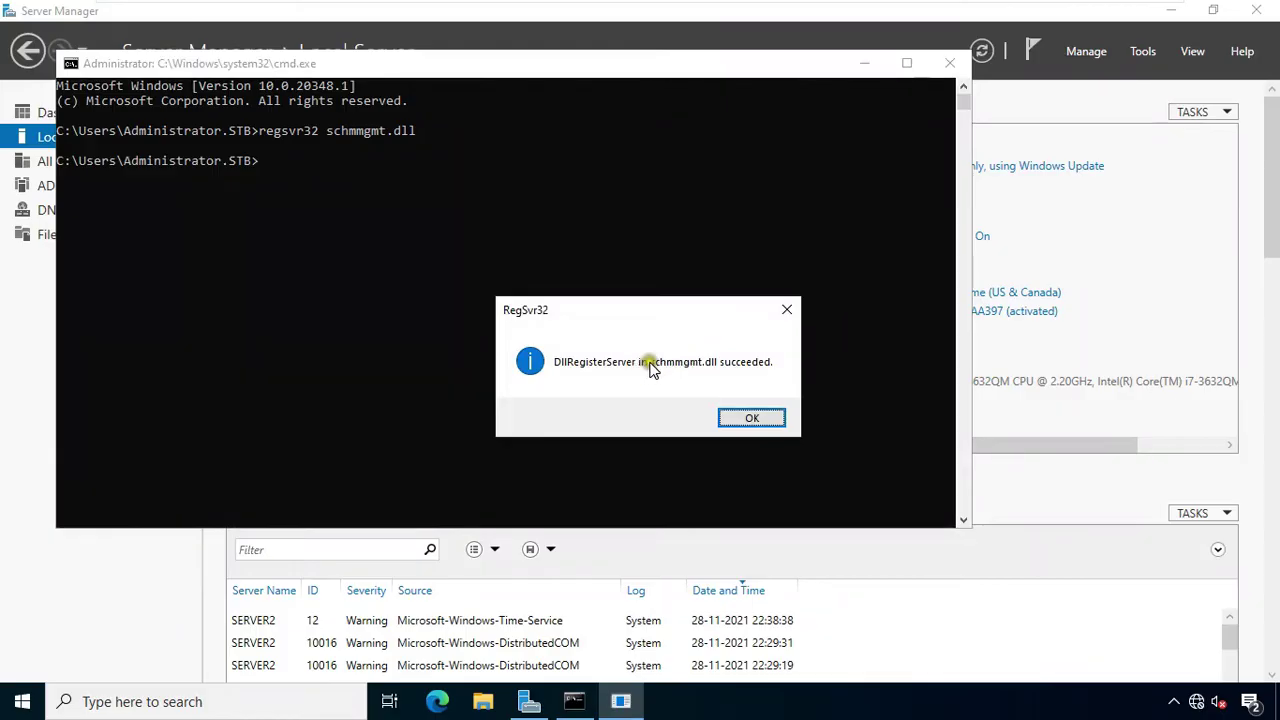
click(748, 420)
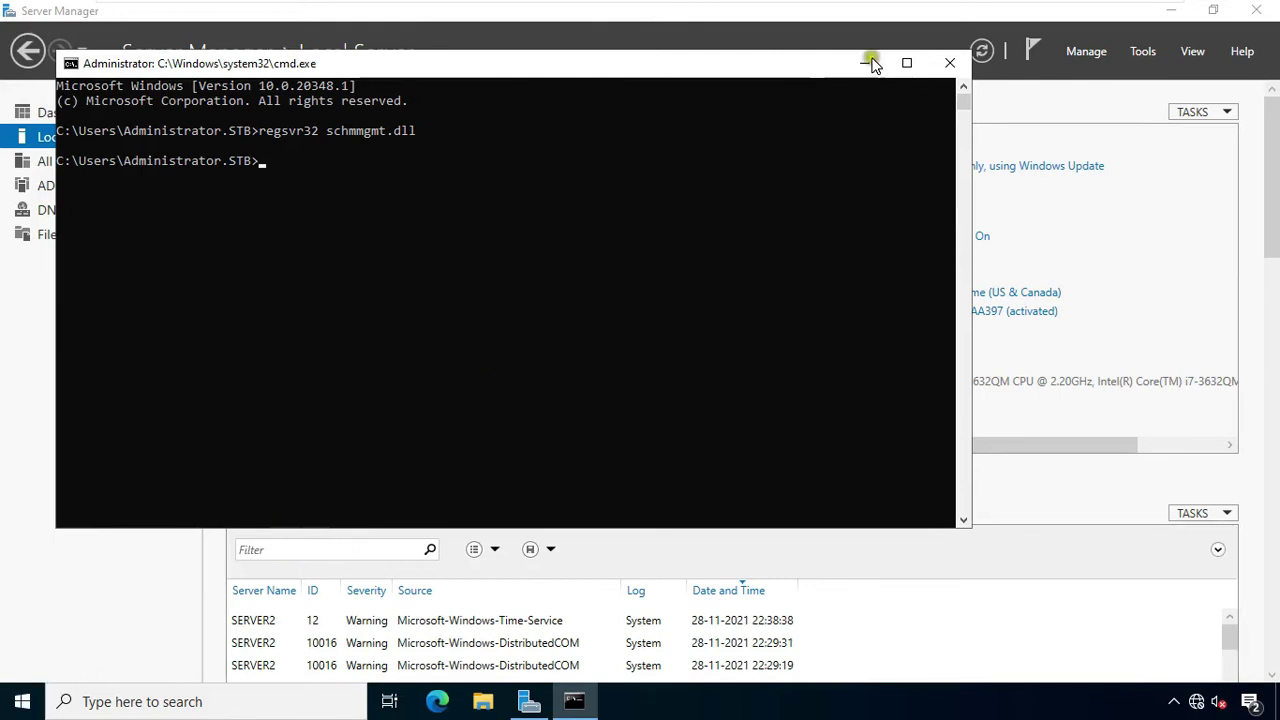
click(952, 63)
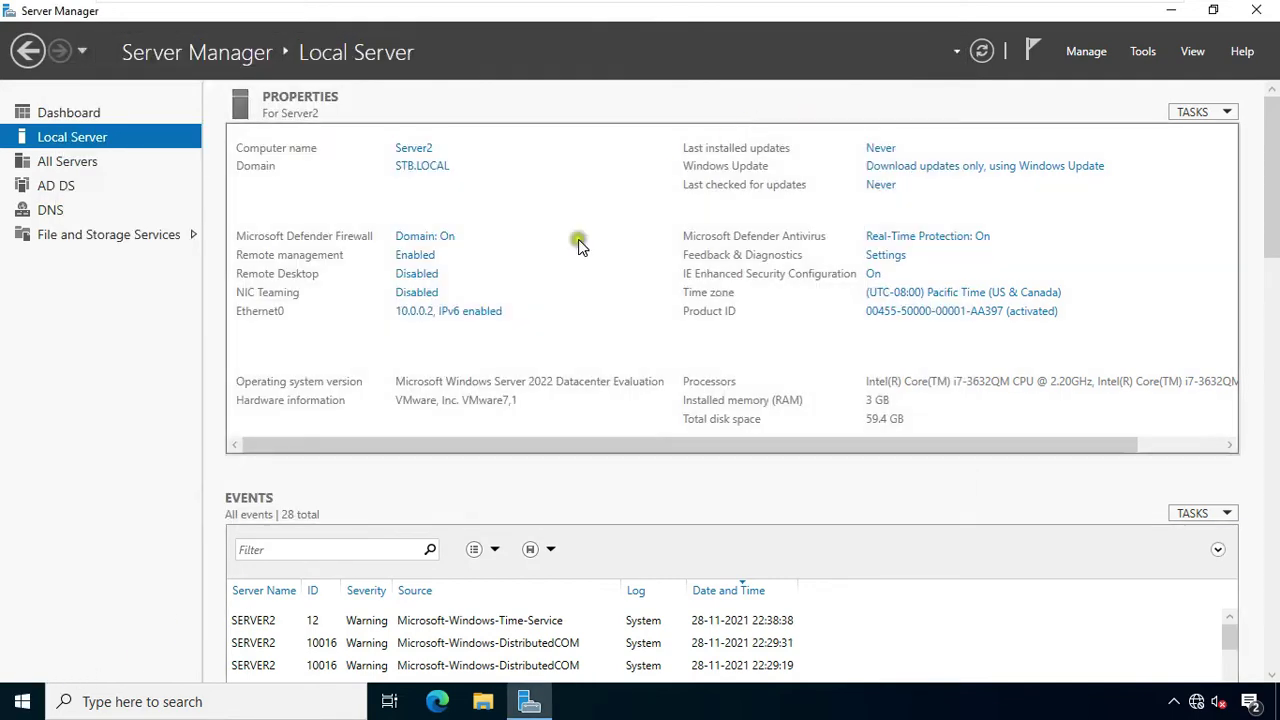
Launch an empty Microsoft Management Console by running mmc.
right_click(30, 703)
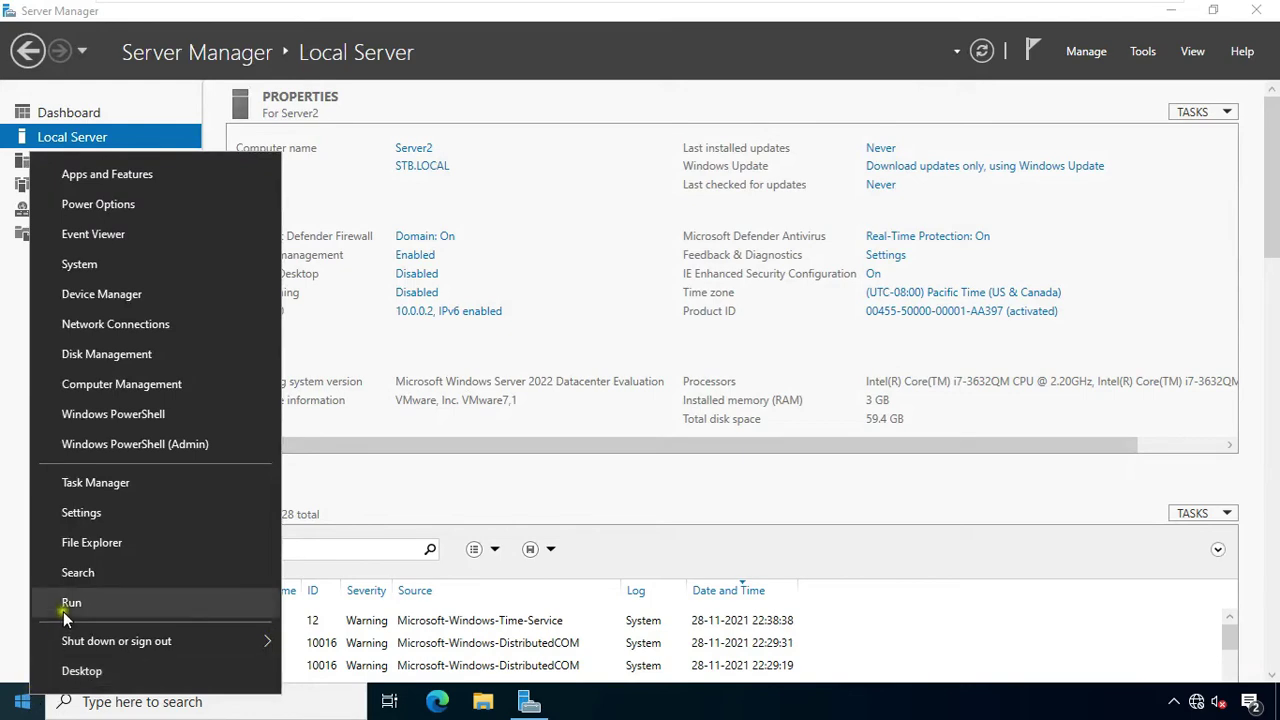
click(66, 607)
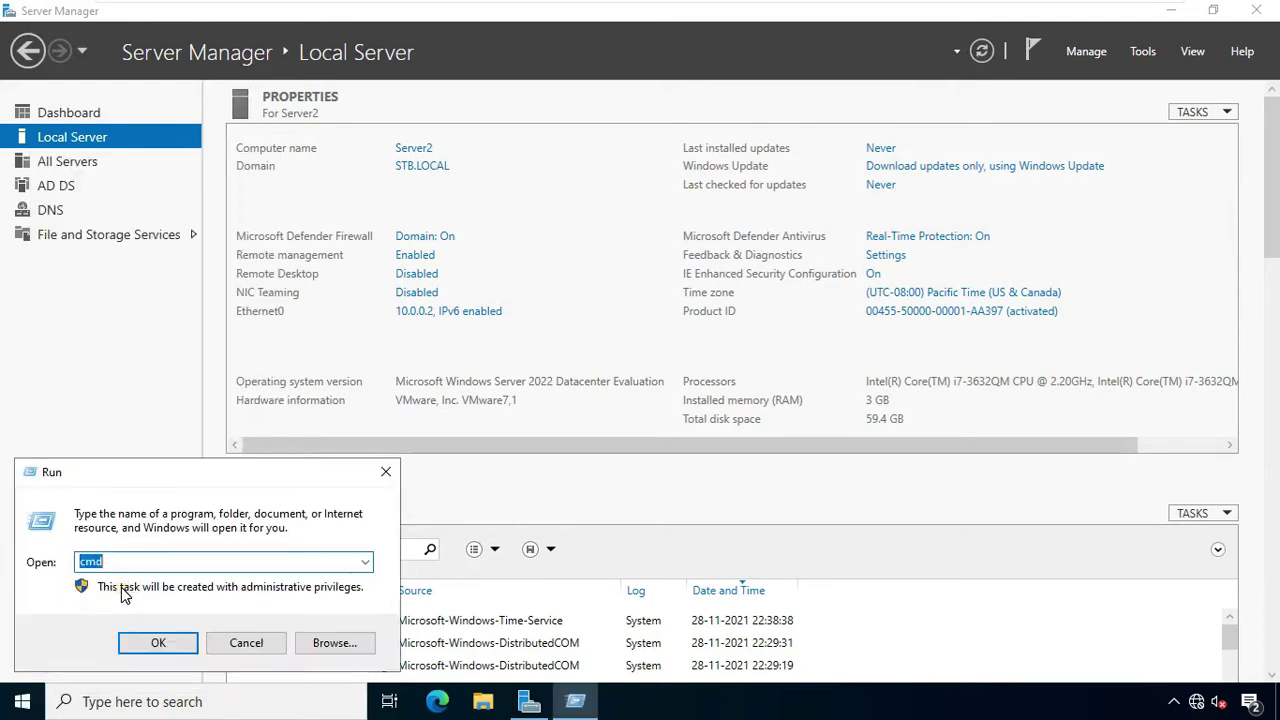
text(mmc)
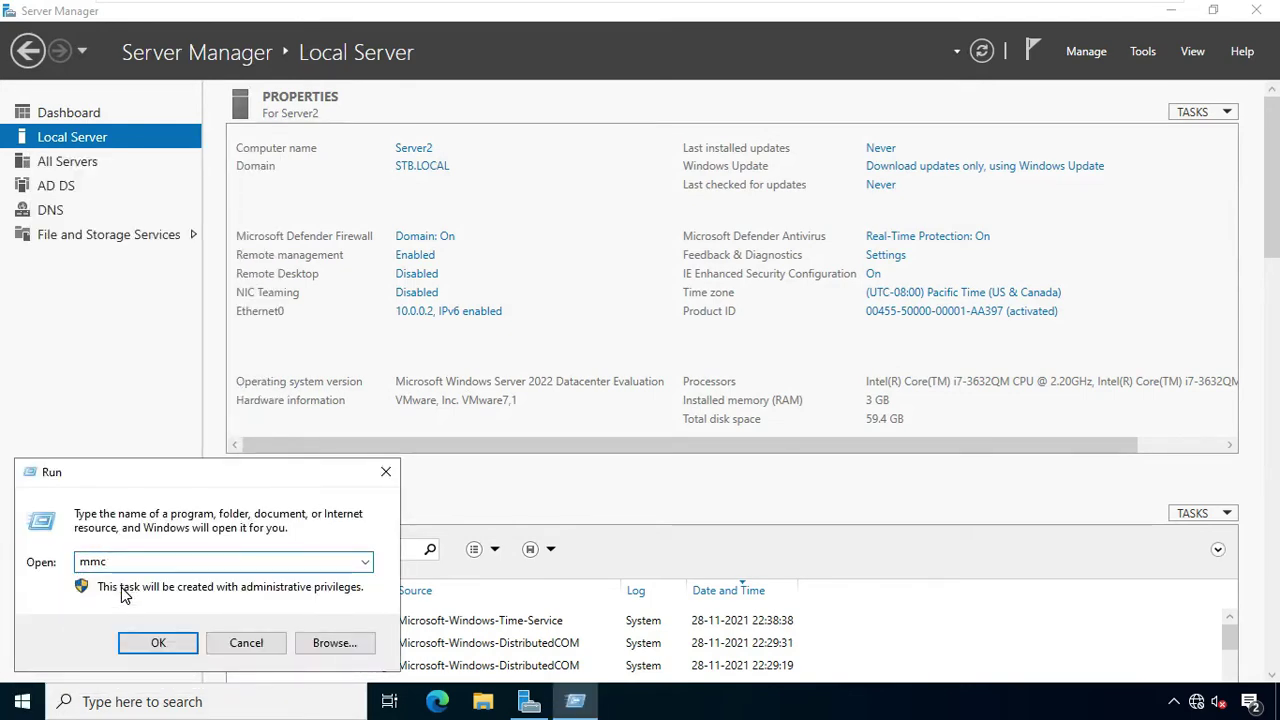
key(Return)
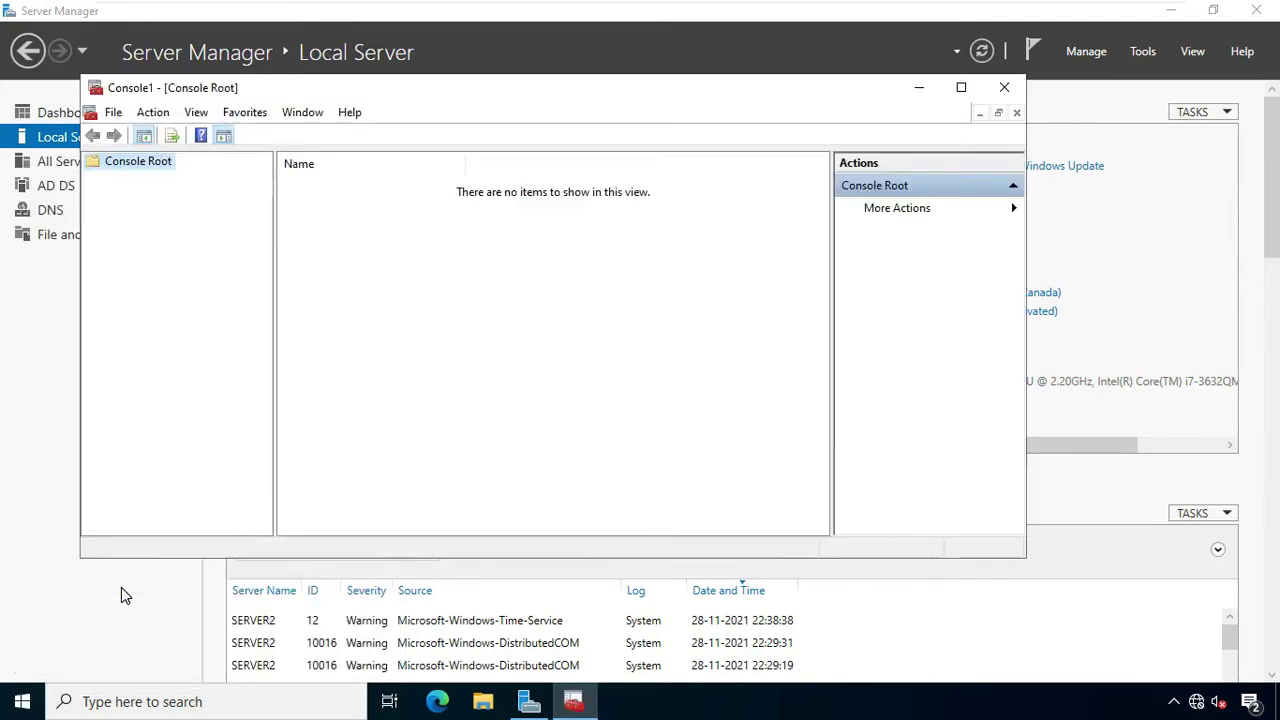
Add the Active Directory Schema snap-in to the console and select its node.
click(113, 112)
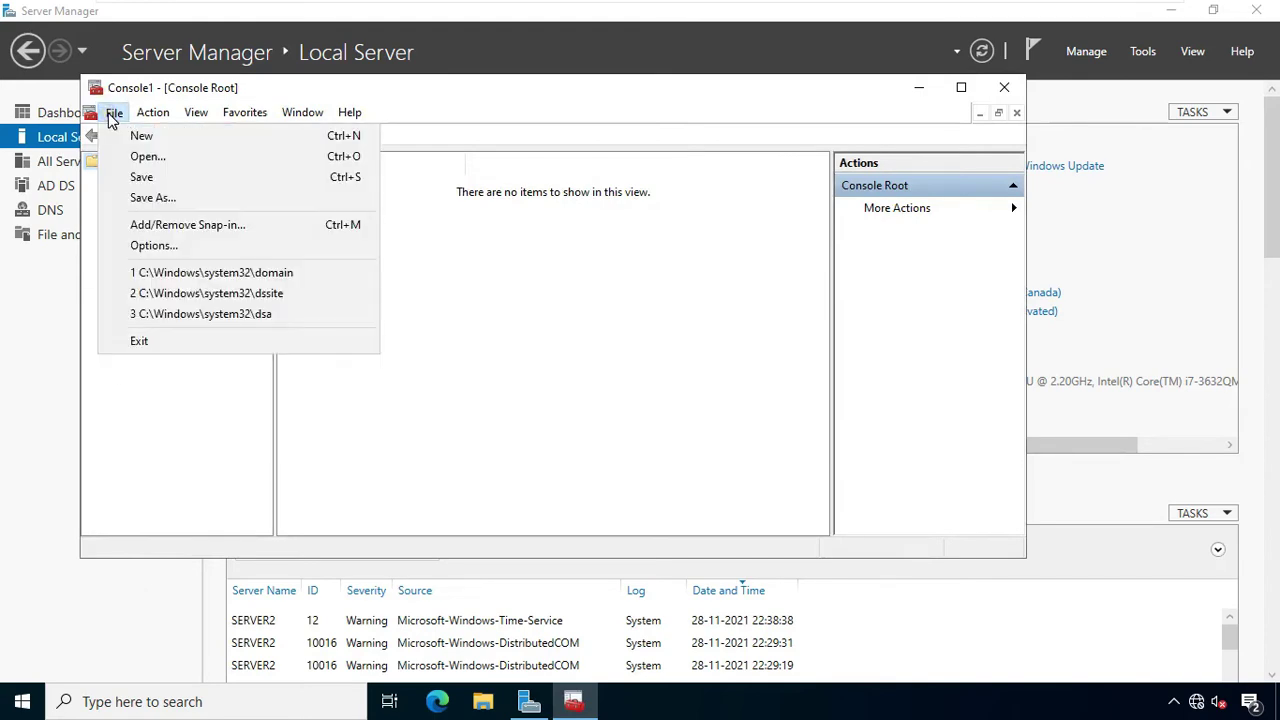
click(165, 228)
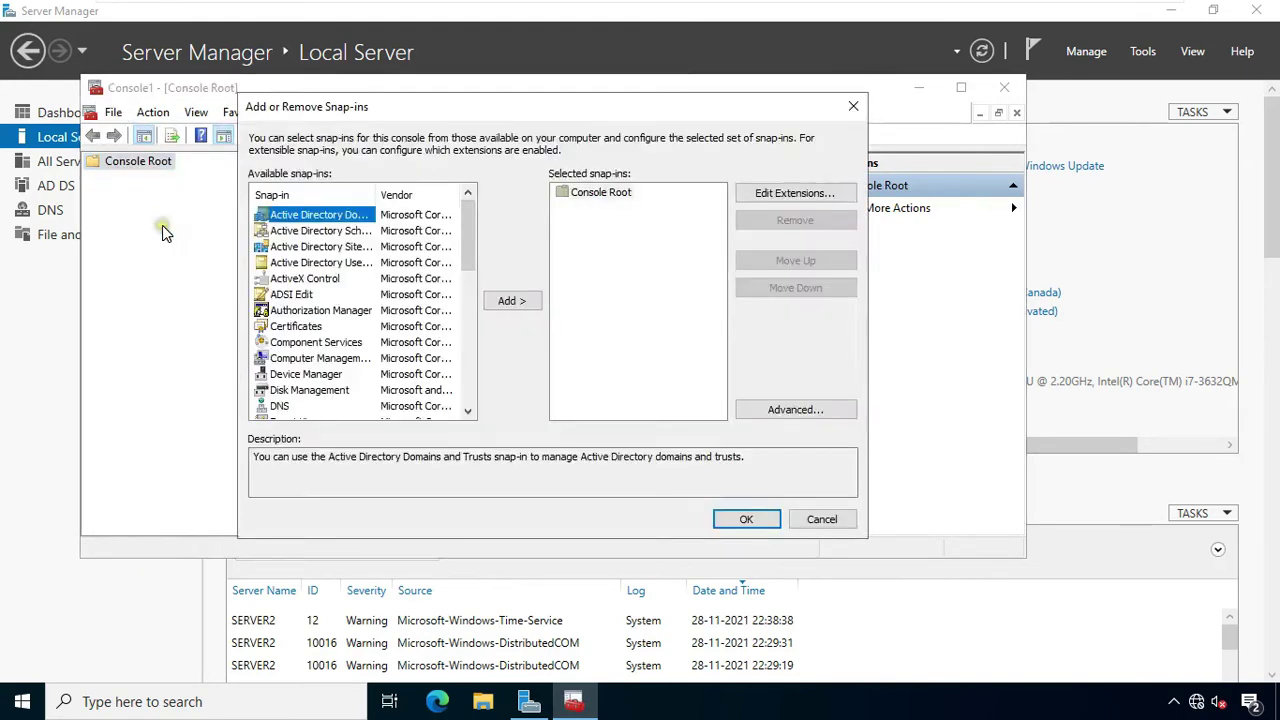
drag(378, 199, 428, 193)
click(288, 262)
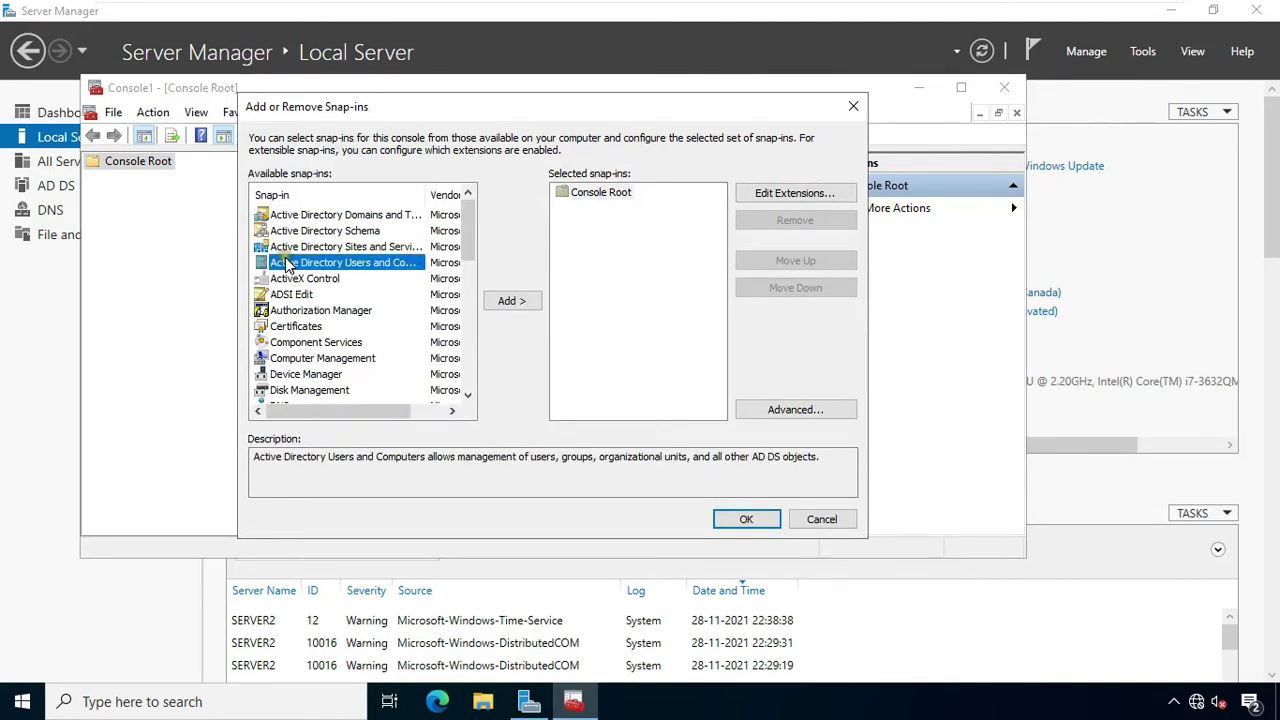
key(s)
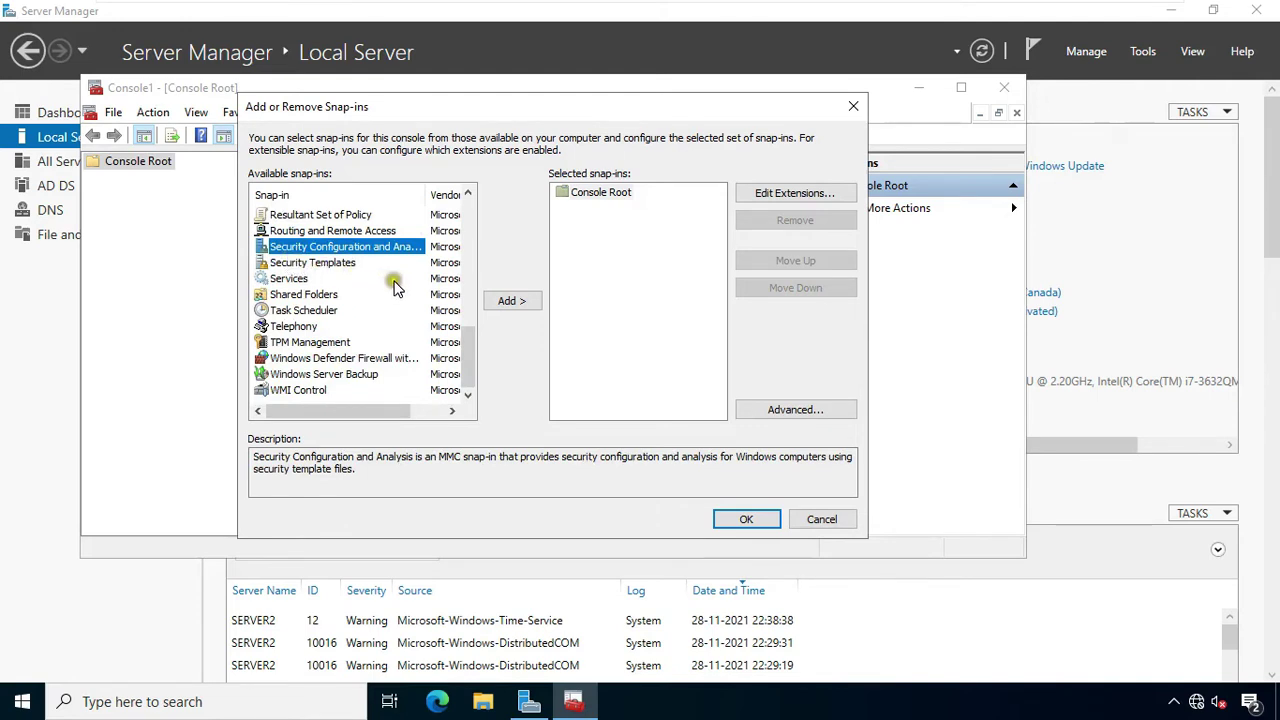
drag(466, 352, 476, 212)
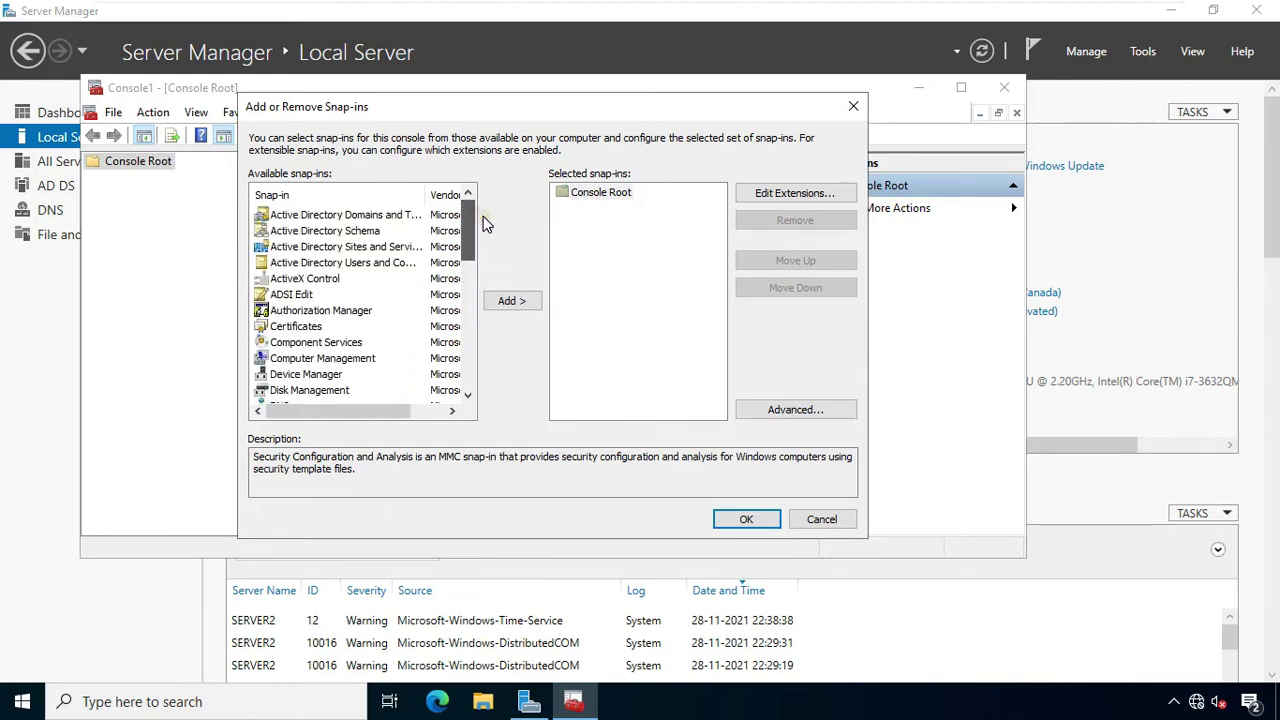
click(282, 234)
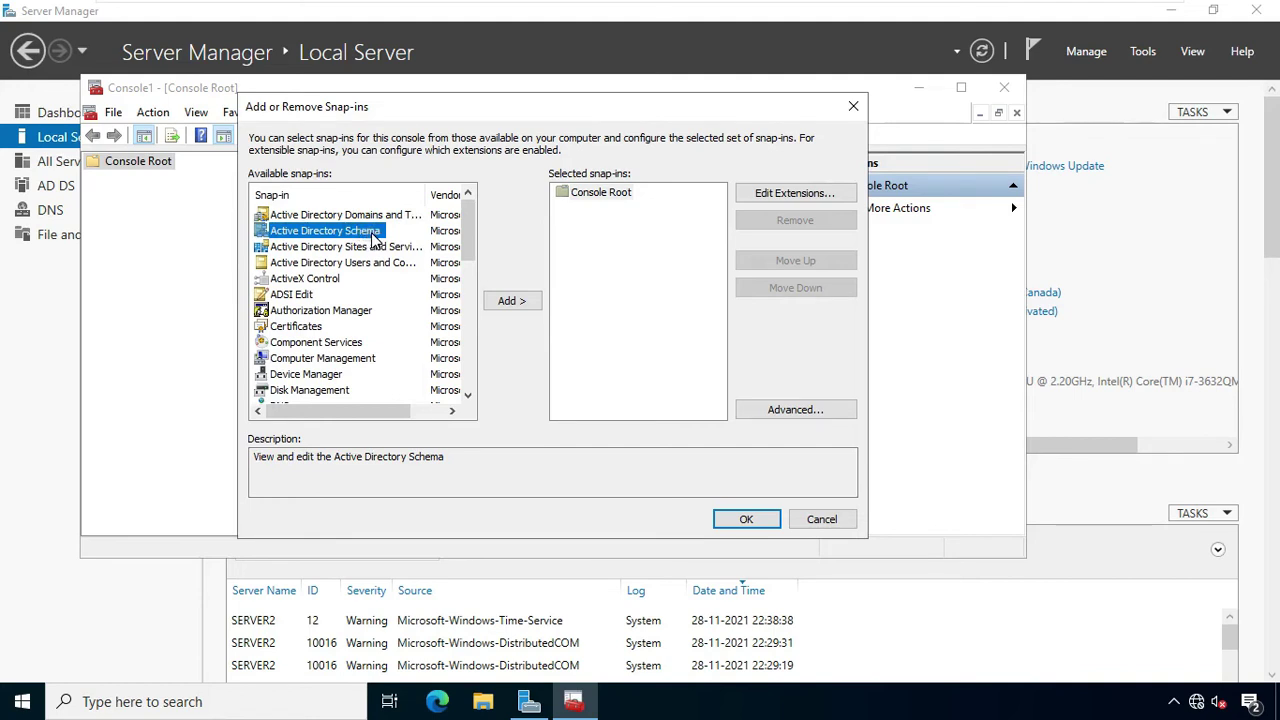
click(515, 303)
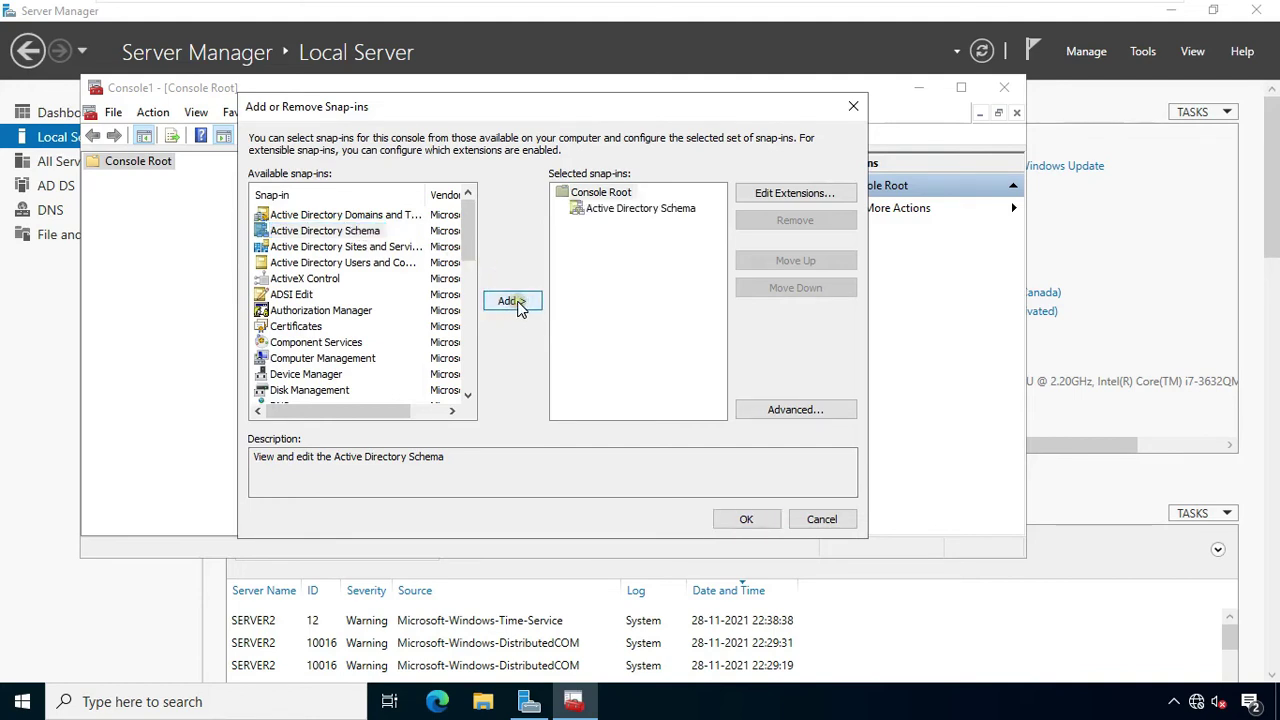
click(738, 518)
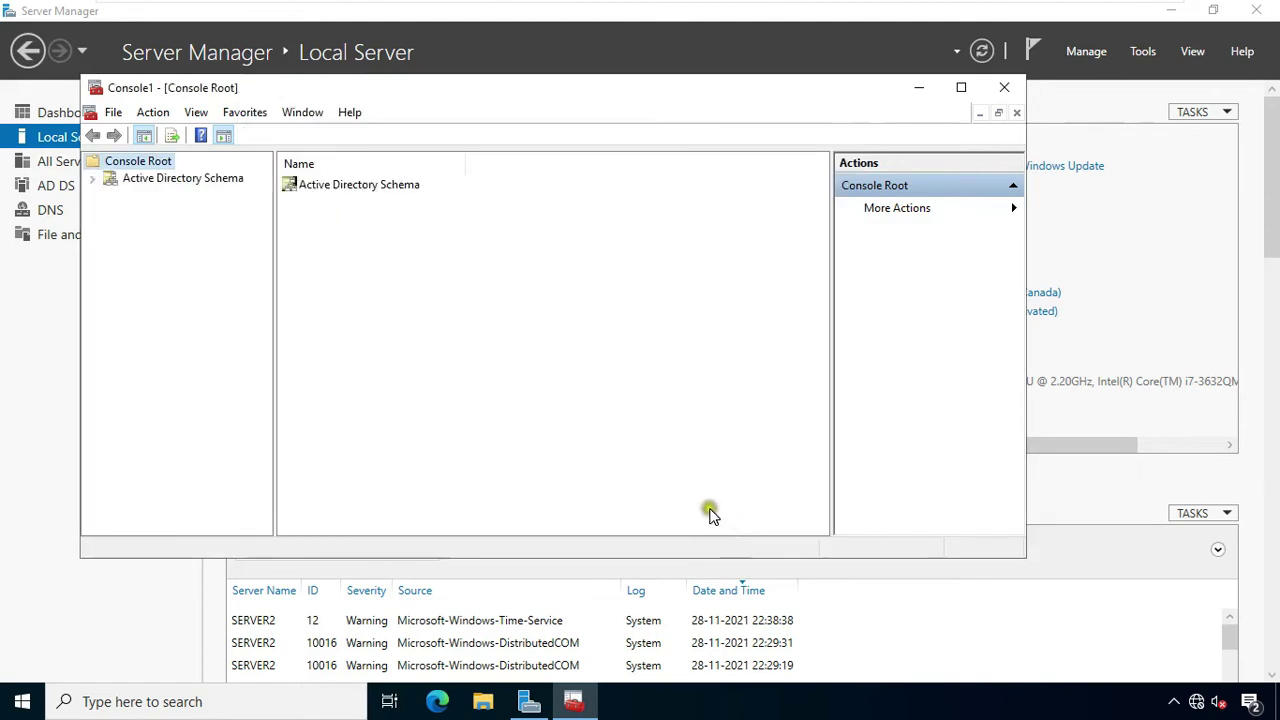
click(163, 178)
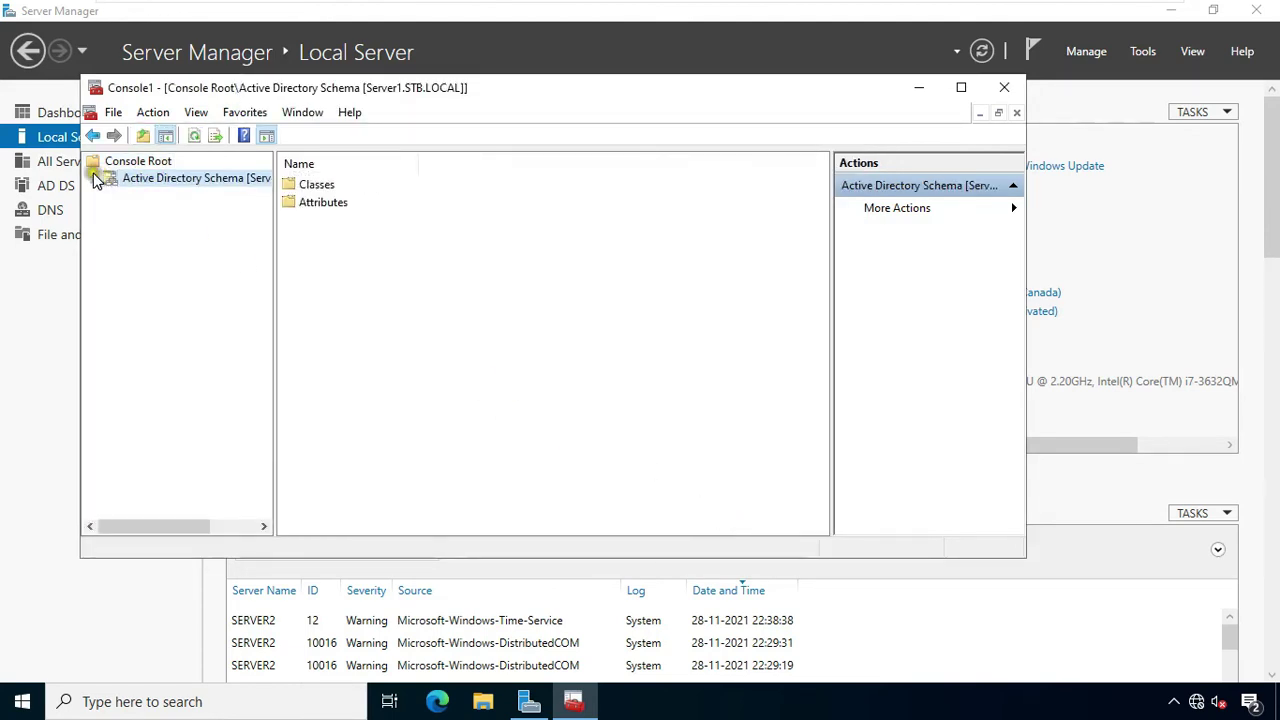
Point the schema snap-in at domain controller Server2.STB.LOCAL and dismiss the schema-master warning.
right_click(140, 180)
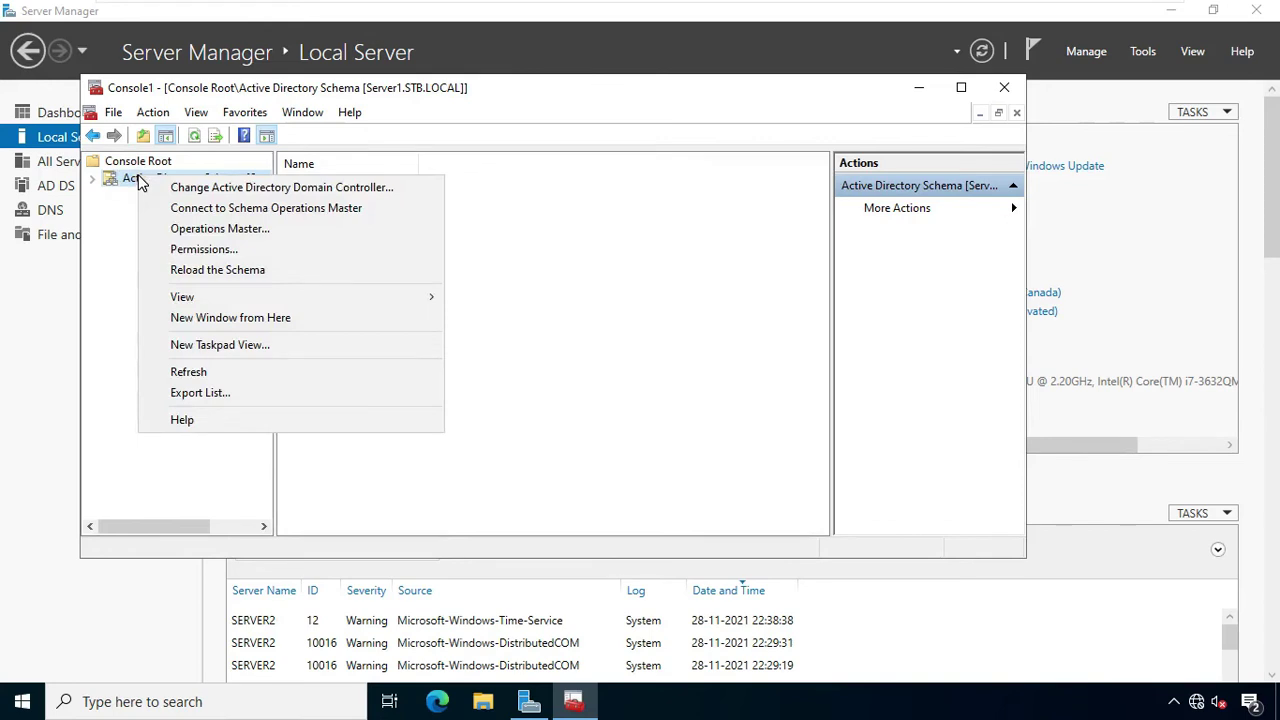
click(296, 188)
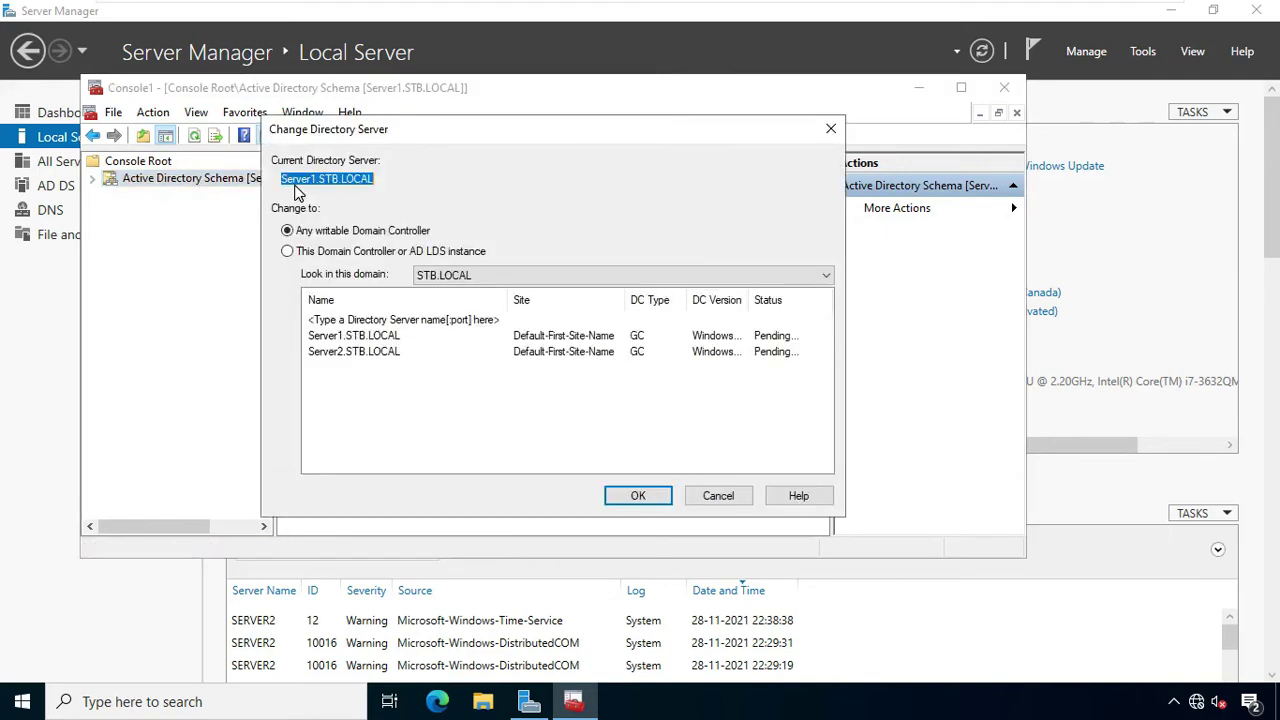
click(287, 251)
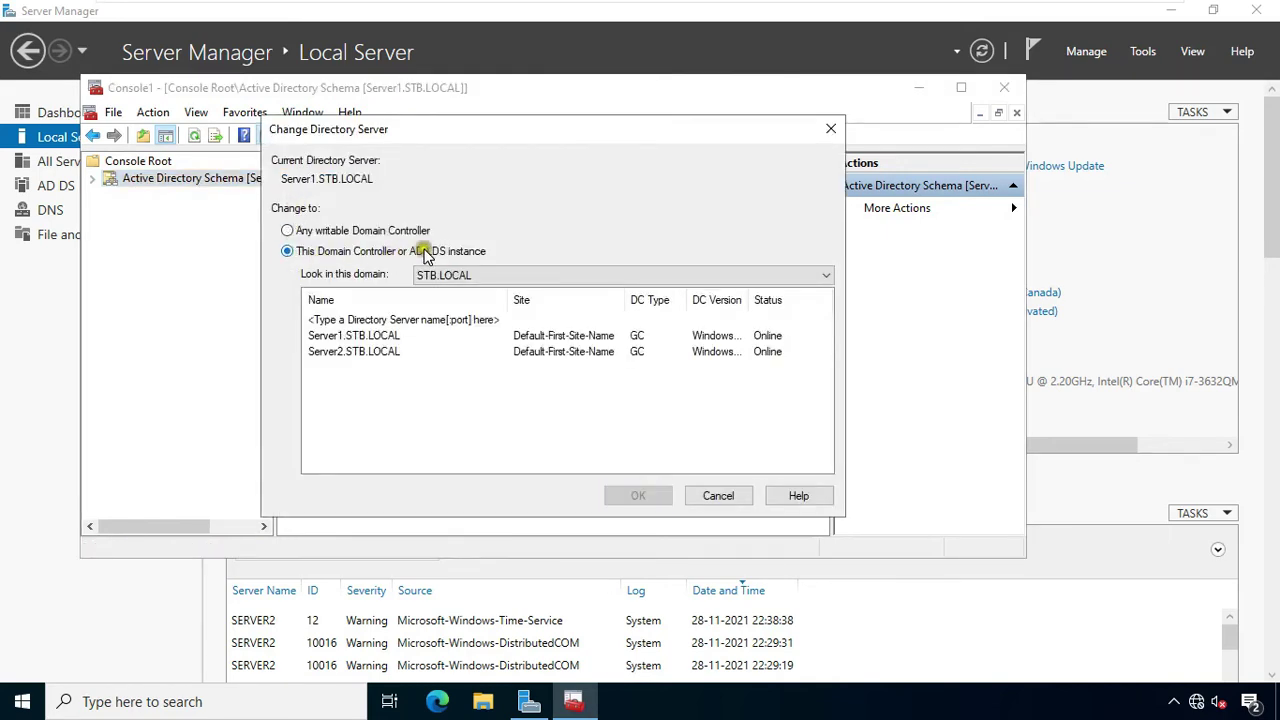
click(350, 355)
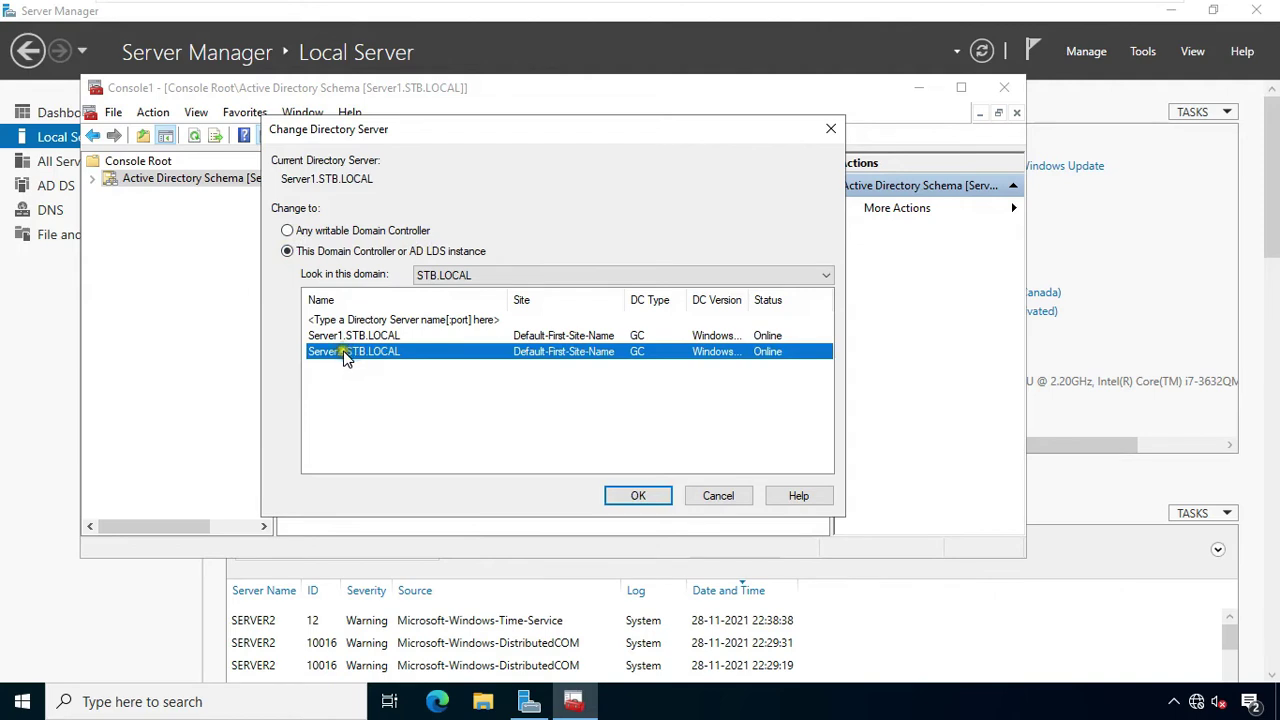
click(660, 510)
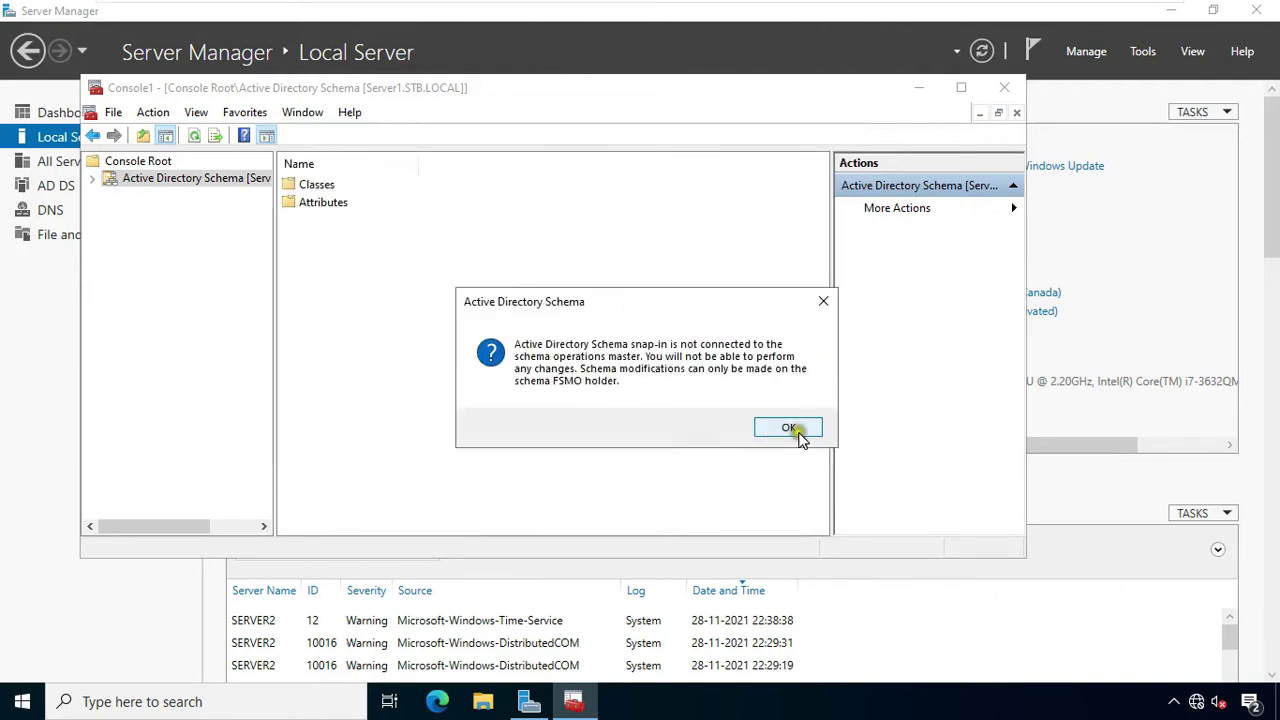
click(788, 428)
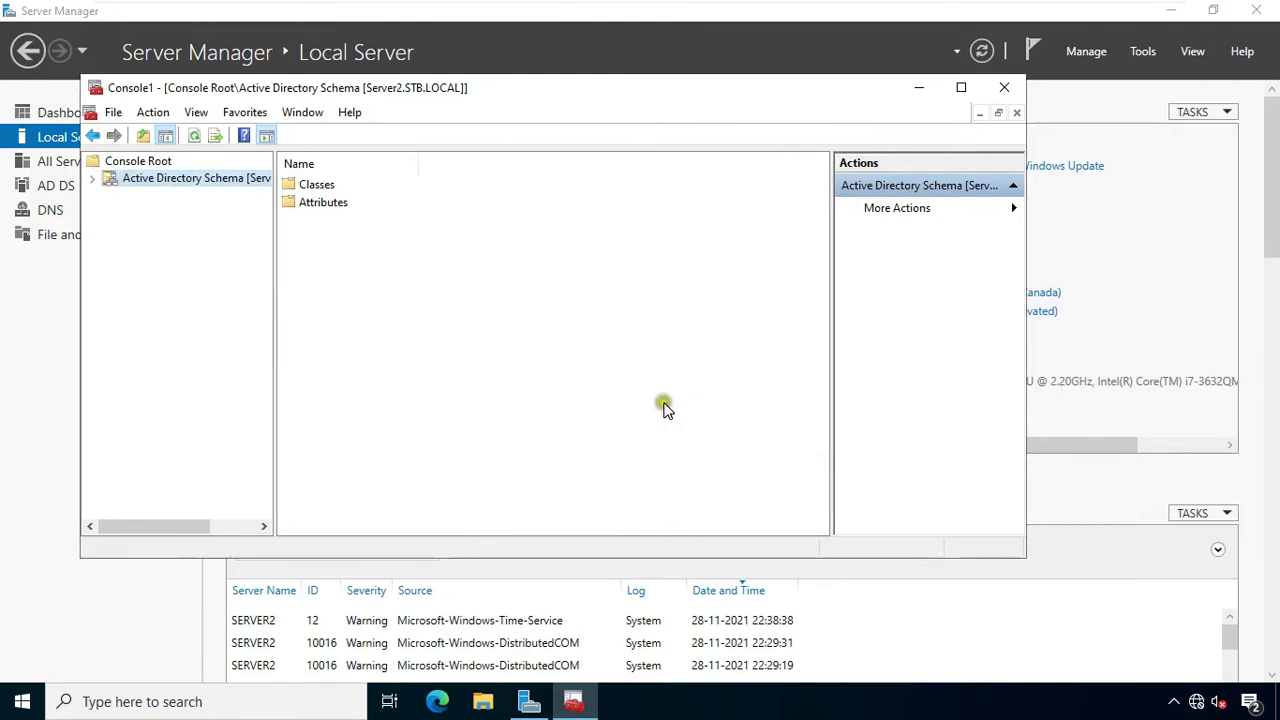
Transfer the schema operations master to Server2.STB.LOCAL, then close the console without saving.
right_click(172, 184)
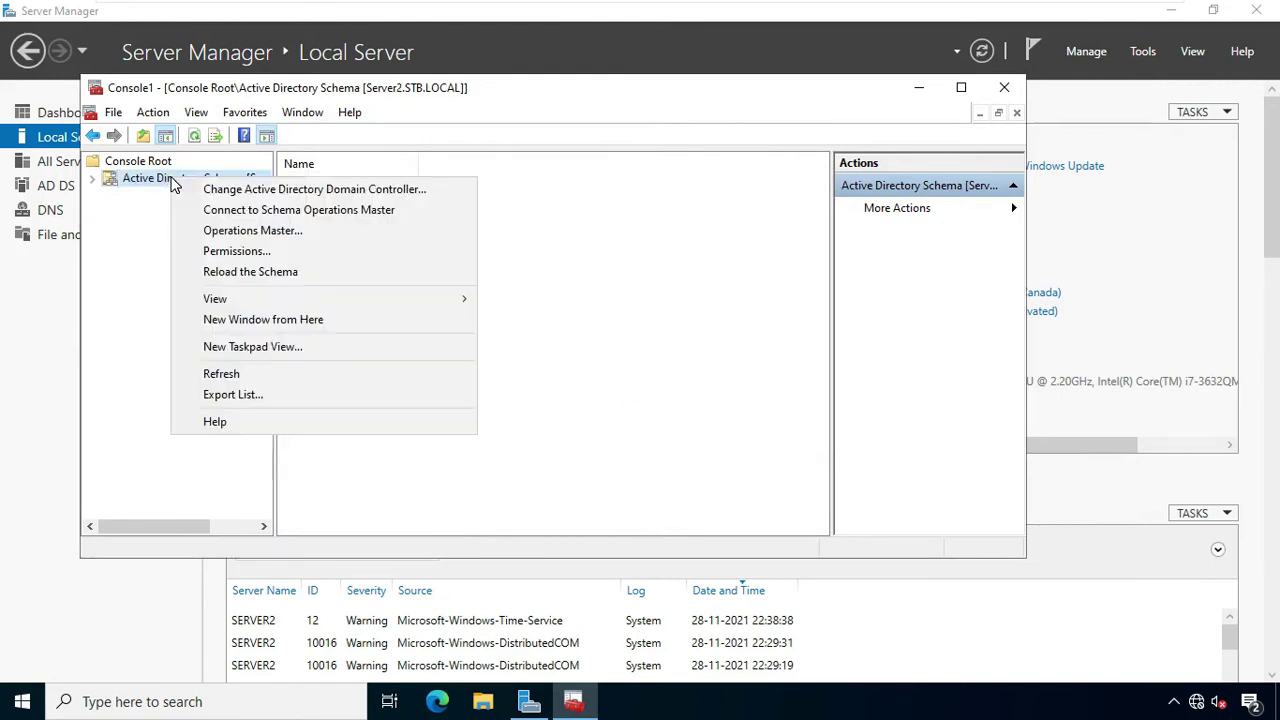
click(308, 236)
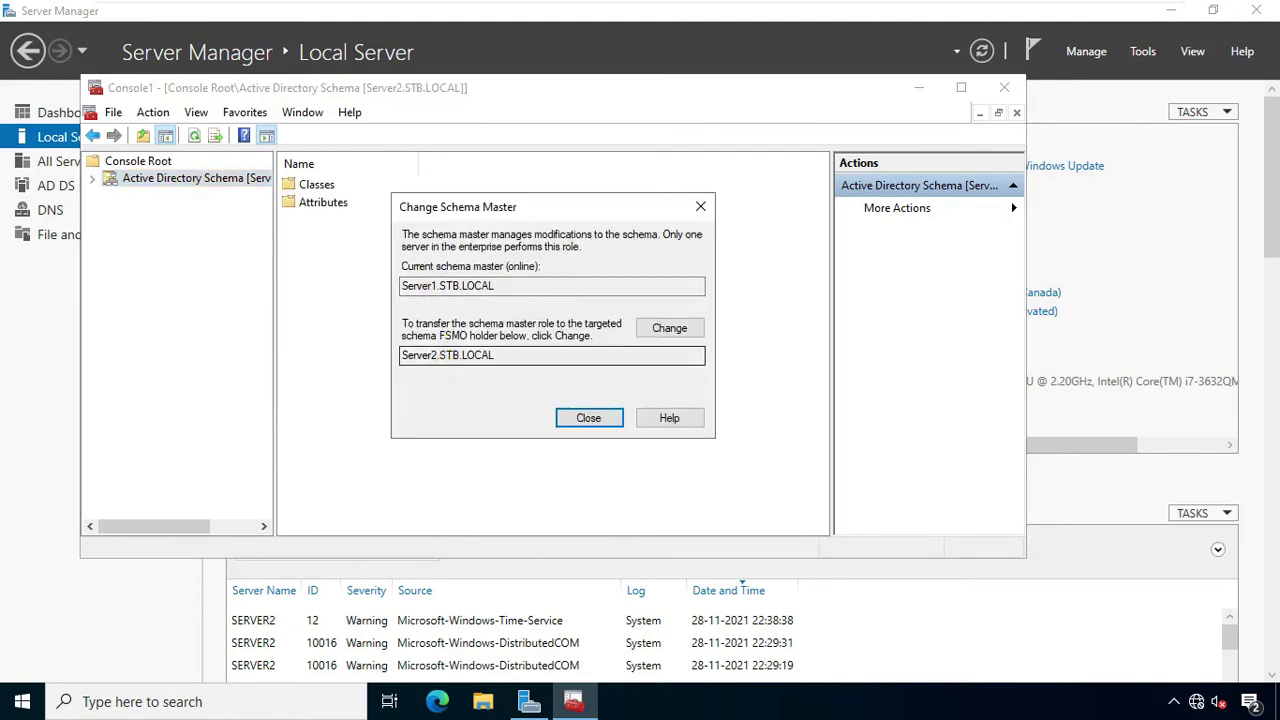
click(669, 330)
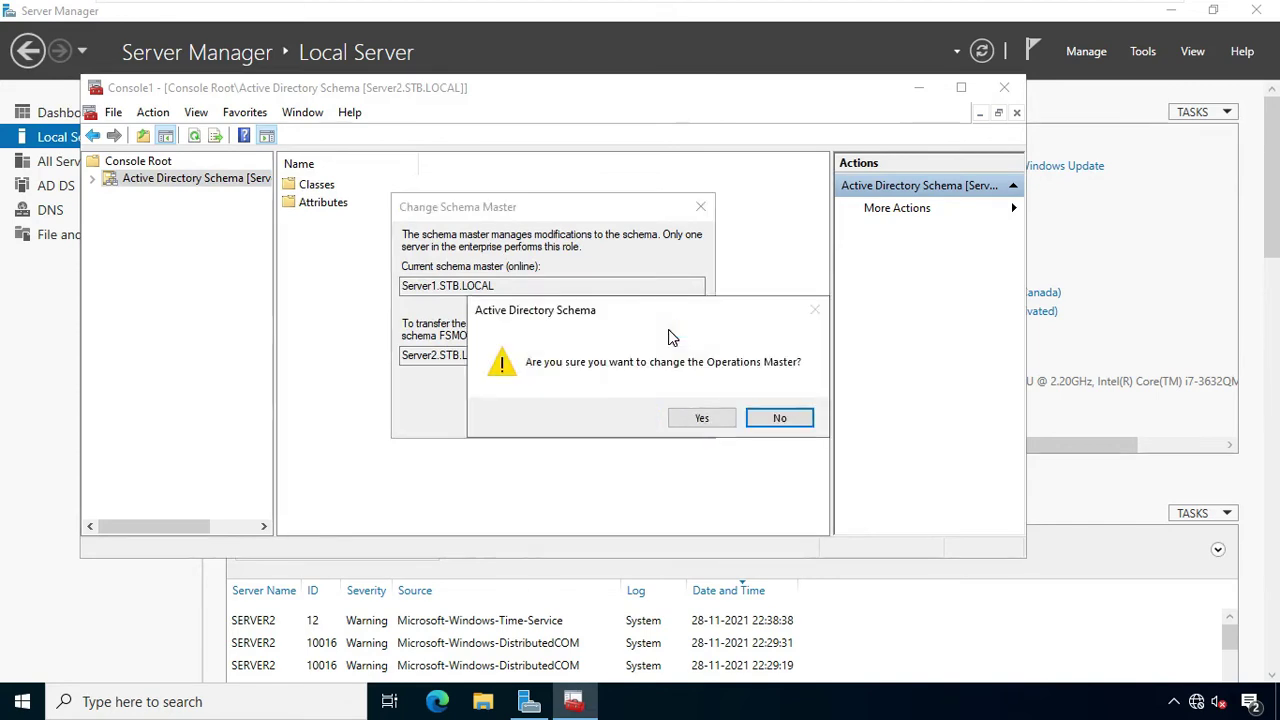
click(699, 418)
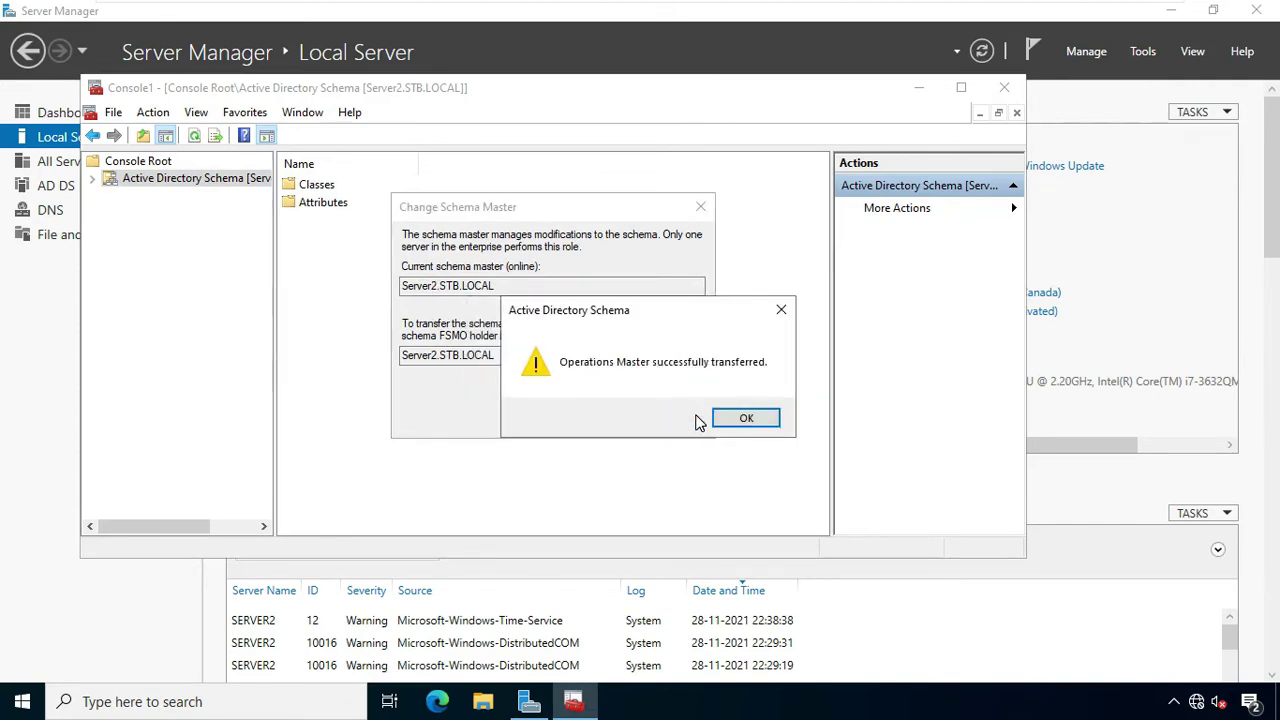
click(733, 421)
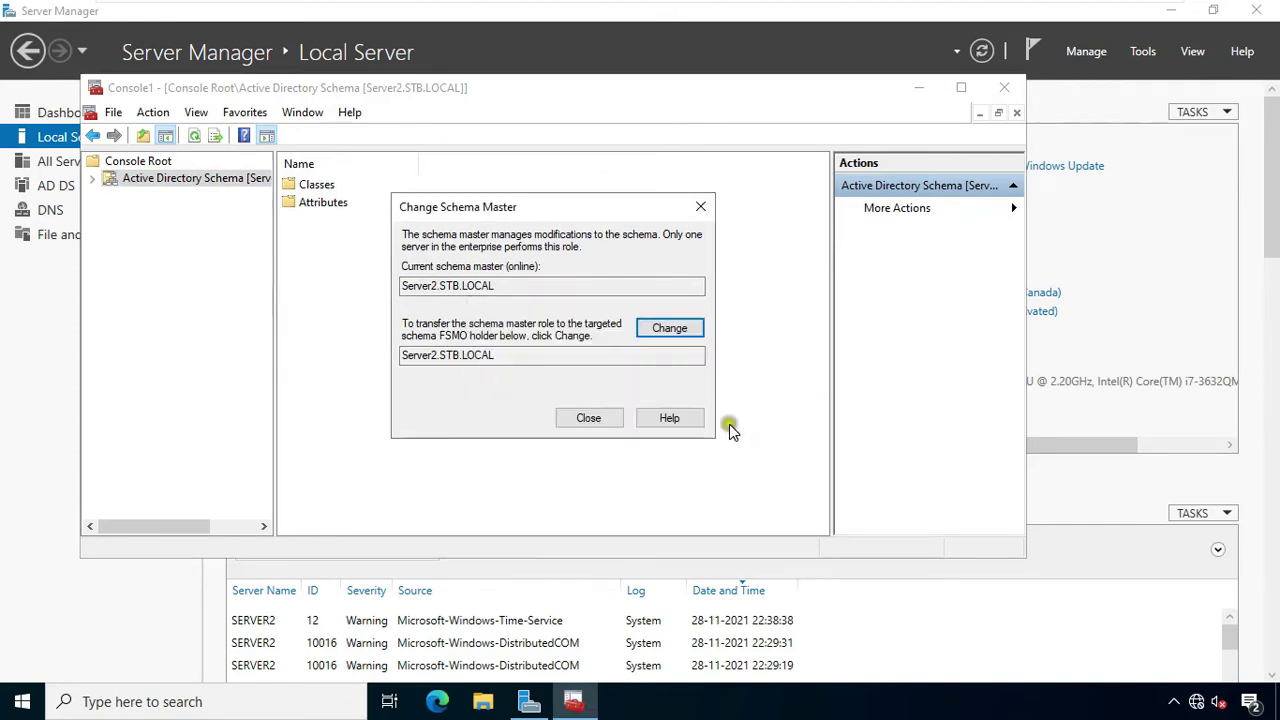
click(608, 423)
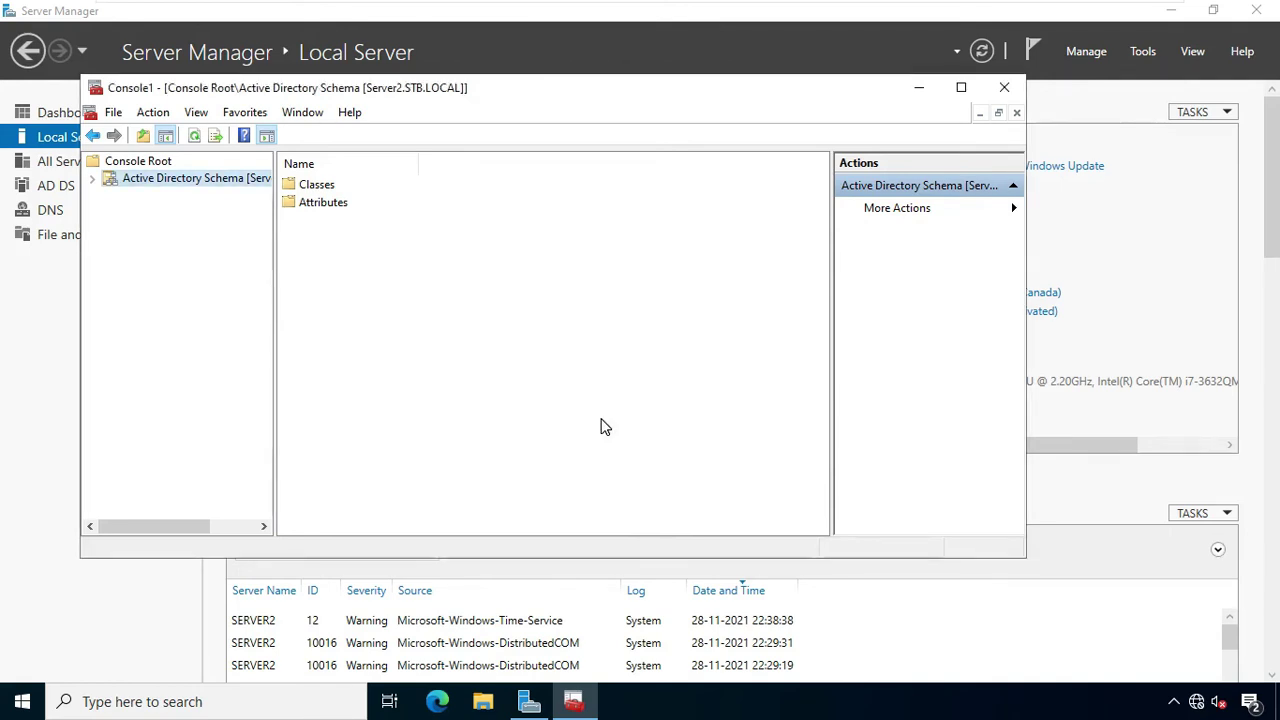
click(1004, 89)
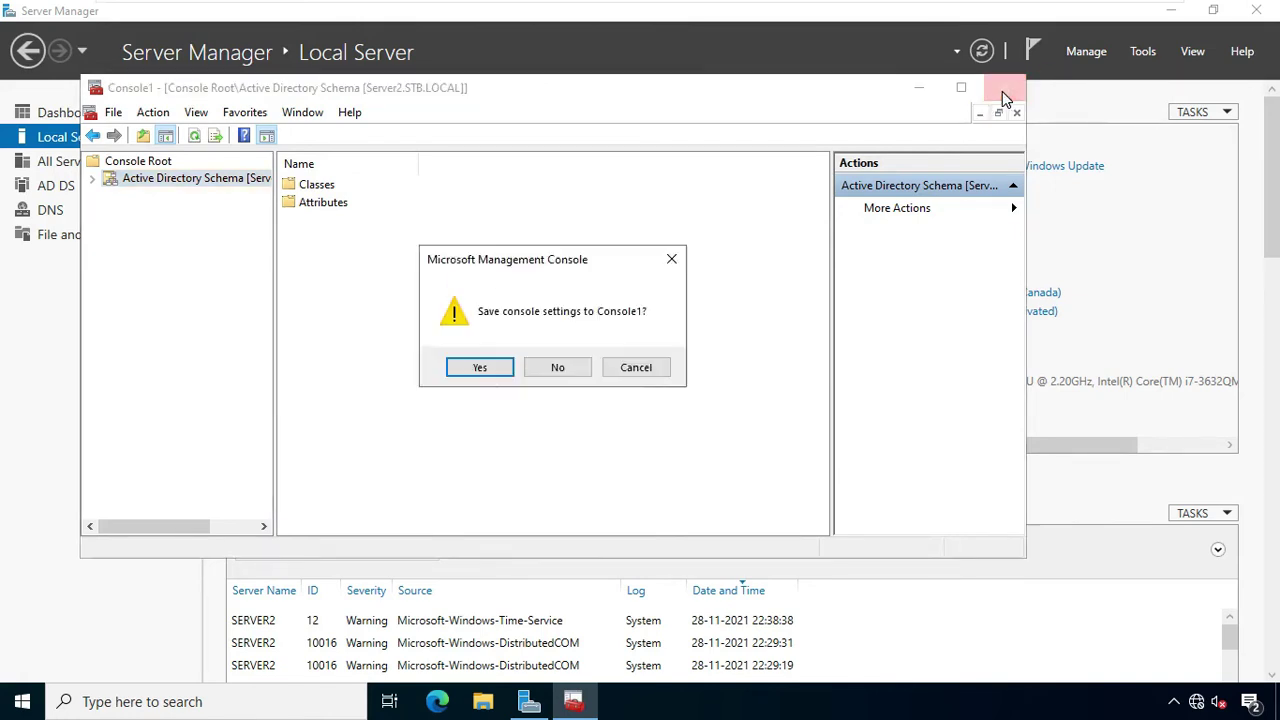
click(556, 364)
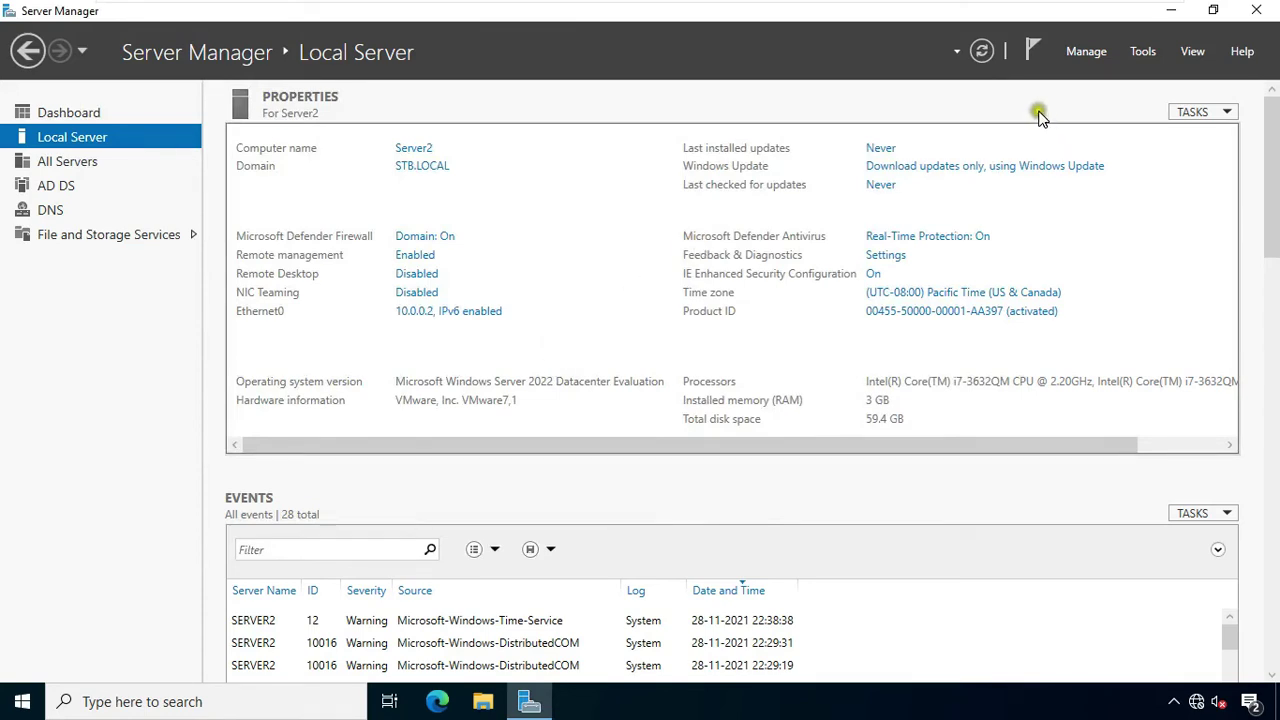
Refresh Server Manager and switch to the Server2022-1 virtual machine.
click(983, 51)
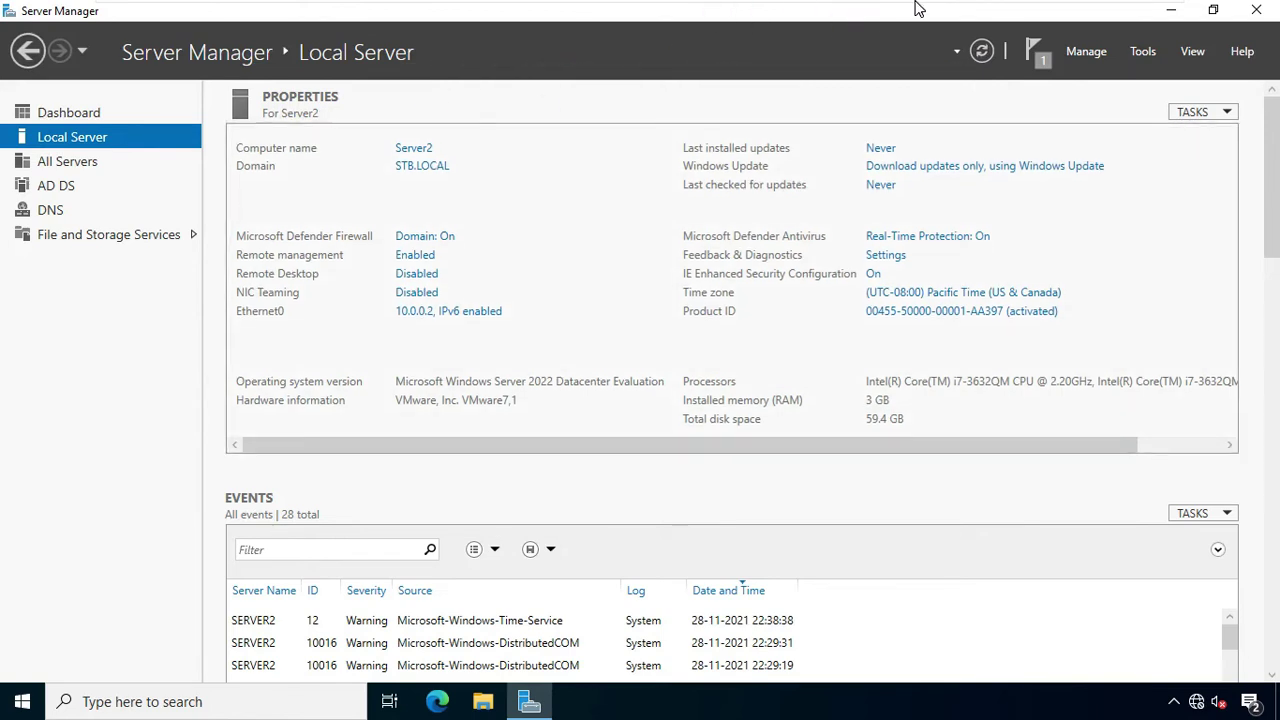
mouse_move(925, 8)
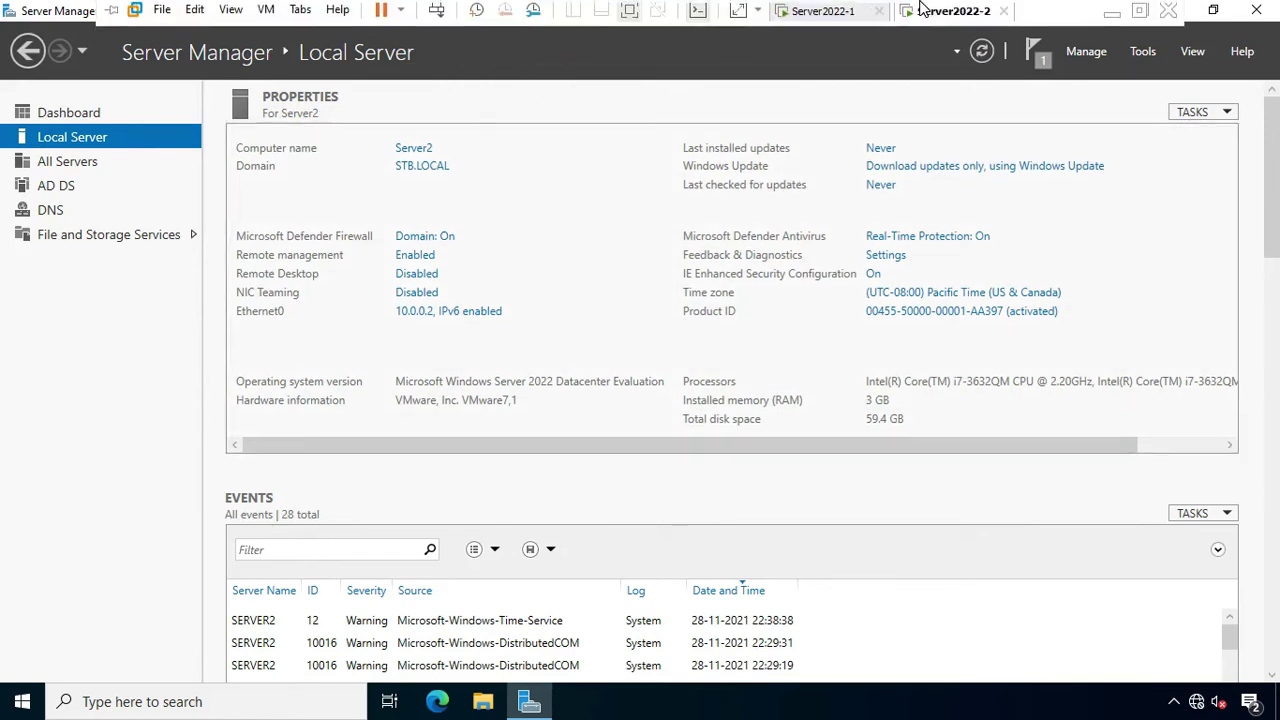
click(840, 16)
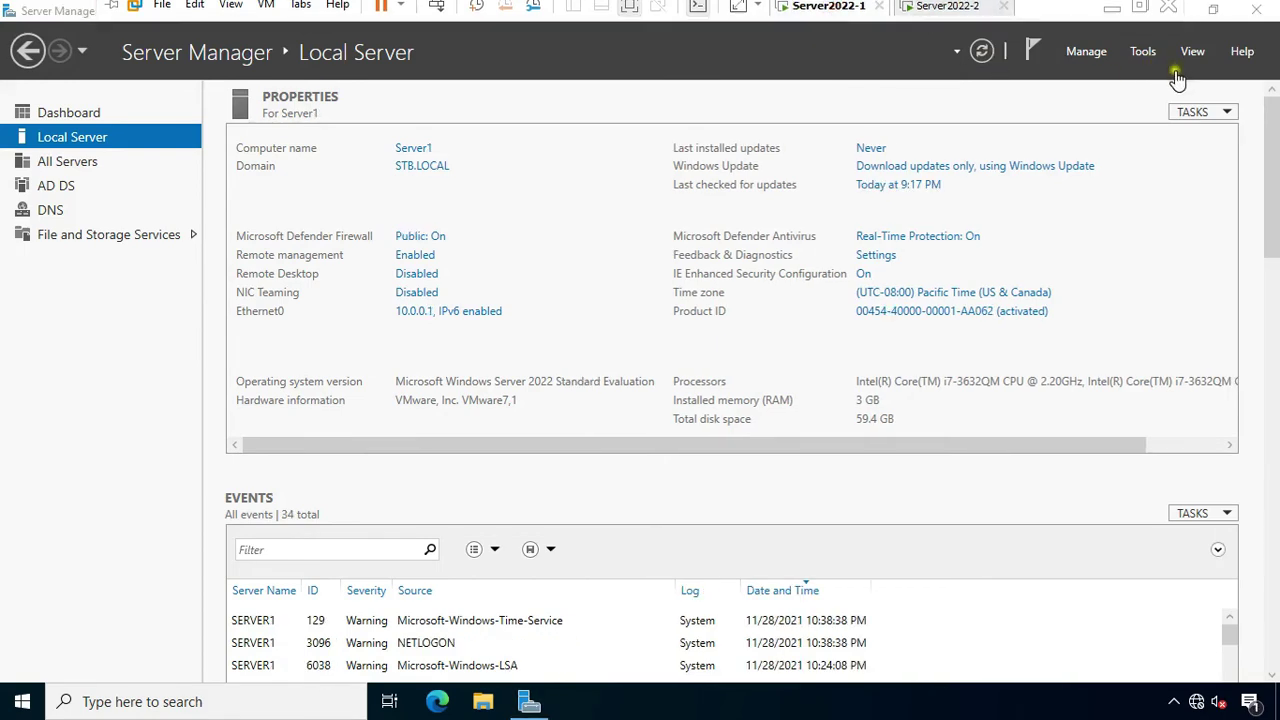
Shut down Server1, then return to the Server2022-2 virtual machine.
right_click(23, 701)
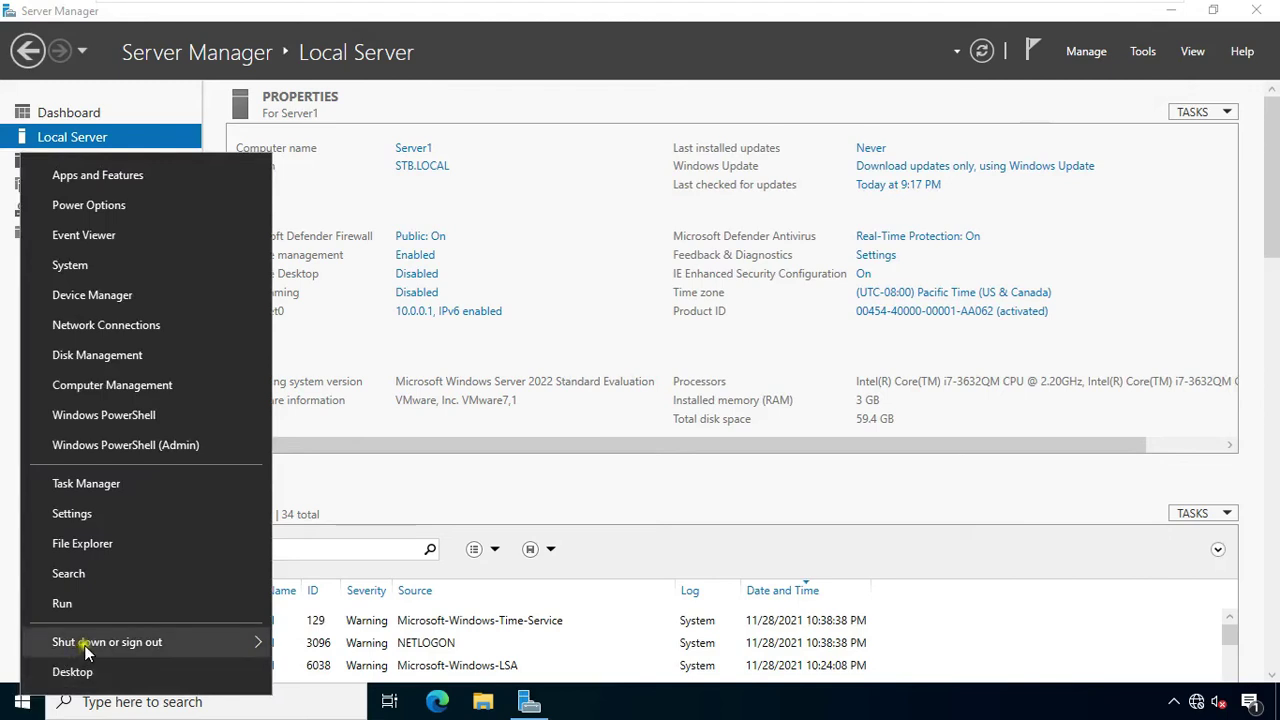
mouse_move(112, 642)
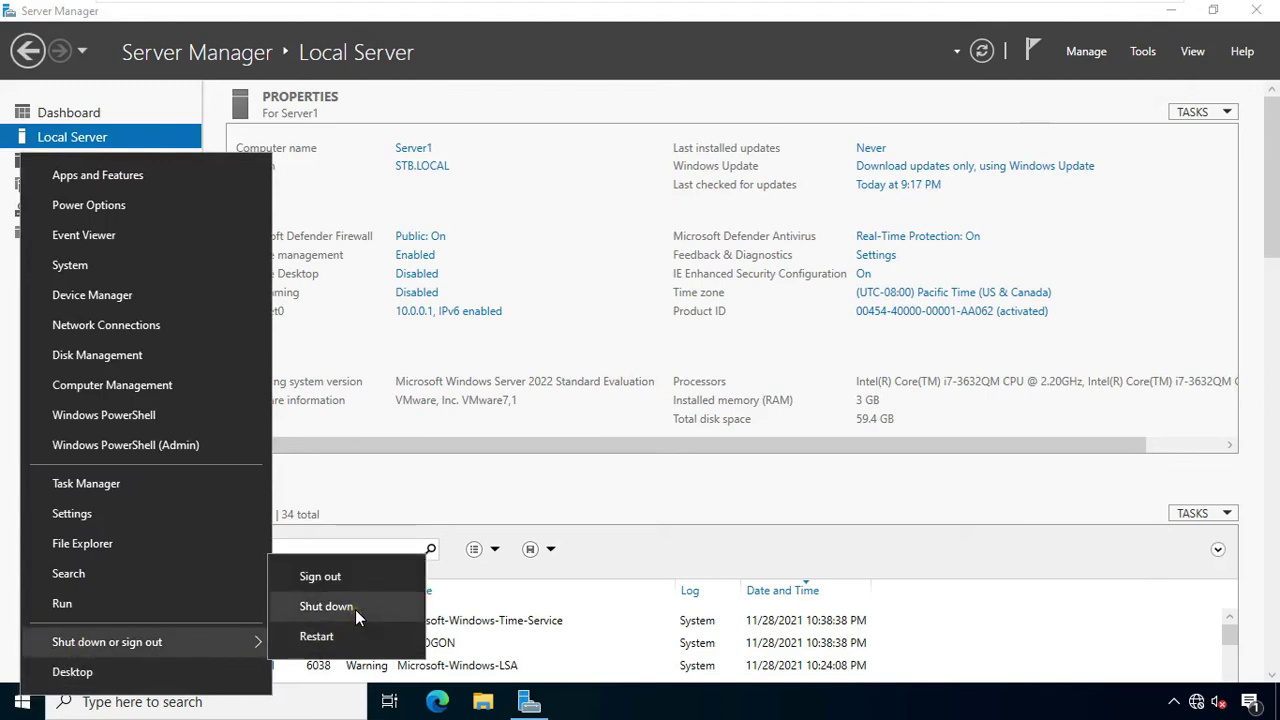
click(355, 610)
click(290, 661)
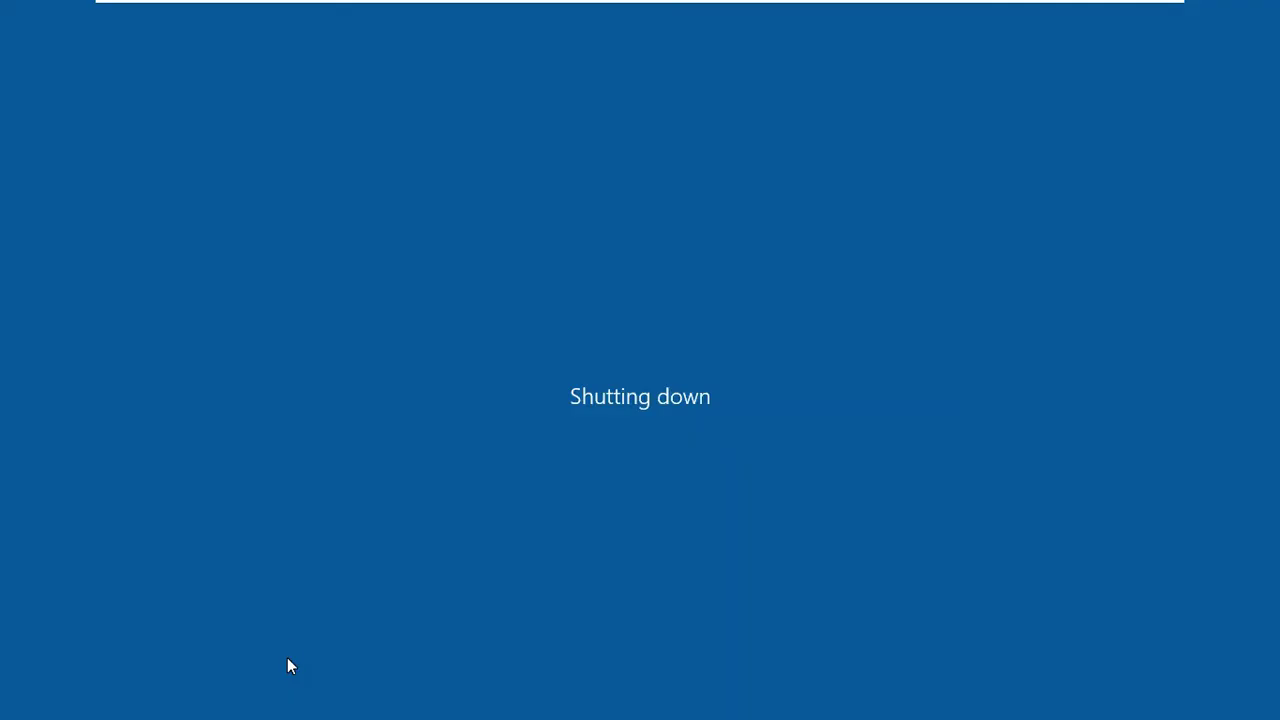
mouse_move(800, 10)
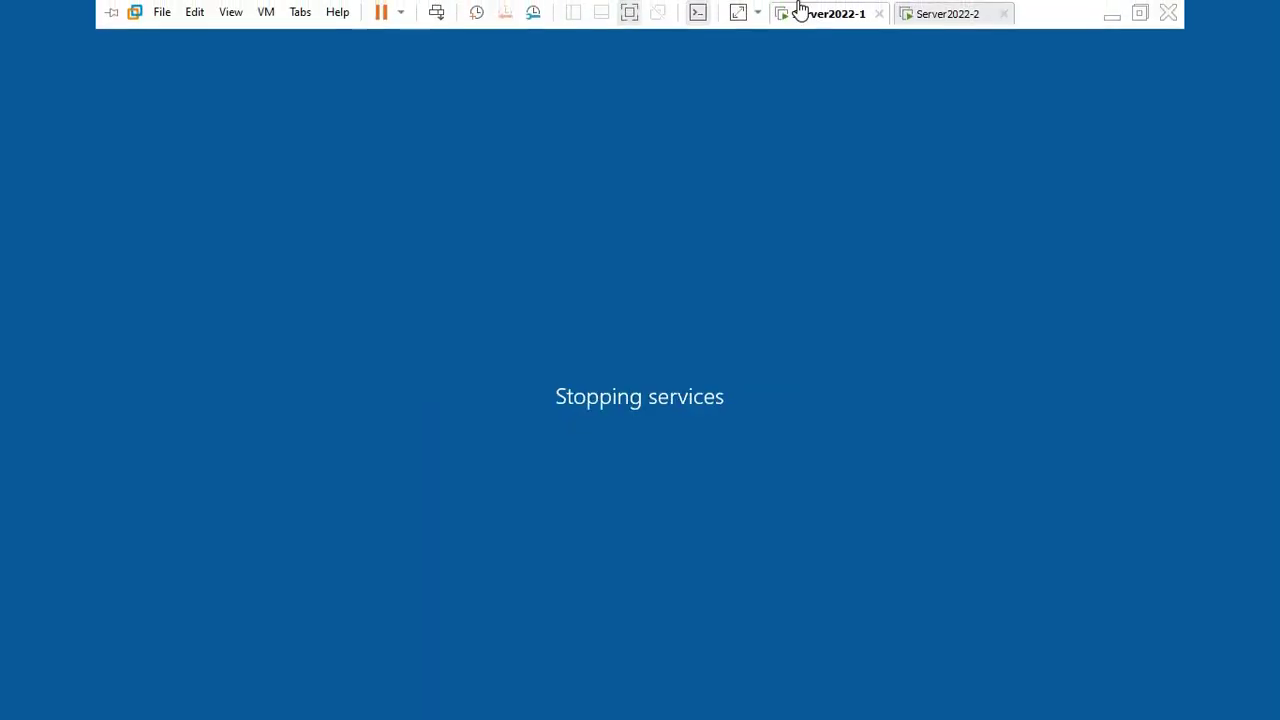
click(924, 15)
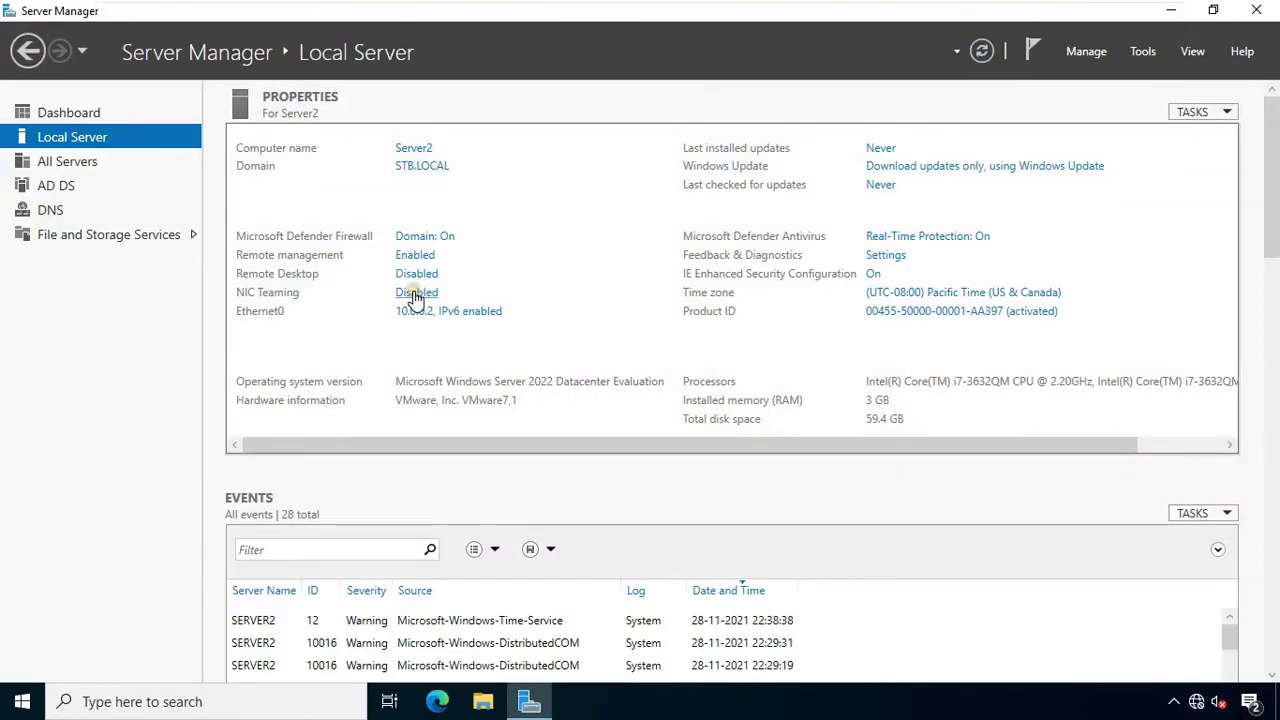
Open Ethernet0's Internet Protocol Version 4 properties via ncpa.cpl.
key(super+r)
text(ncpa)
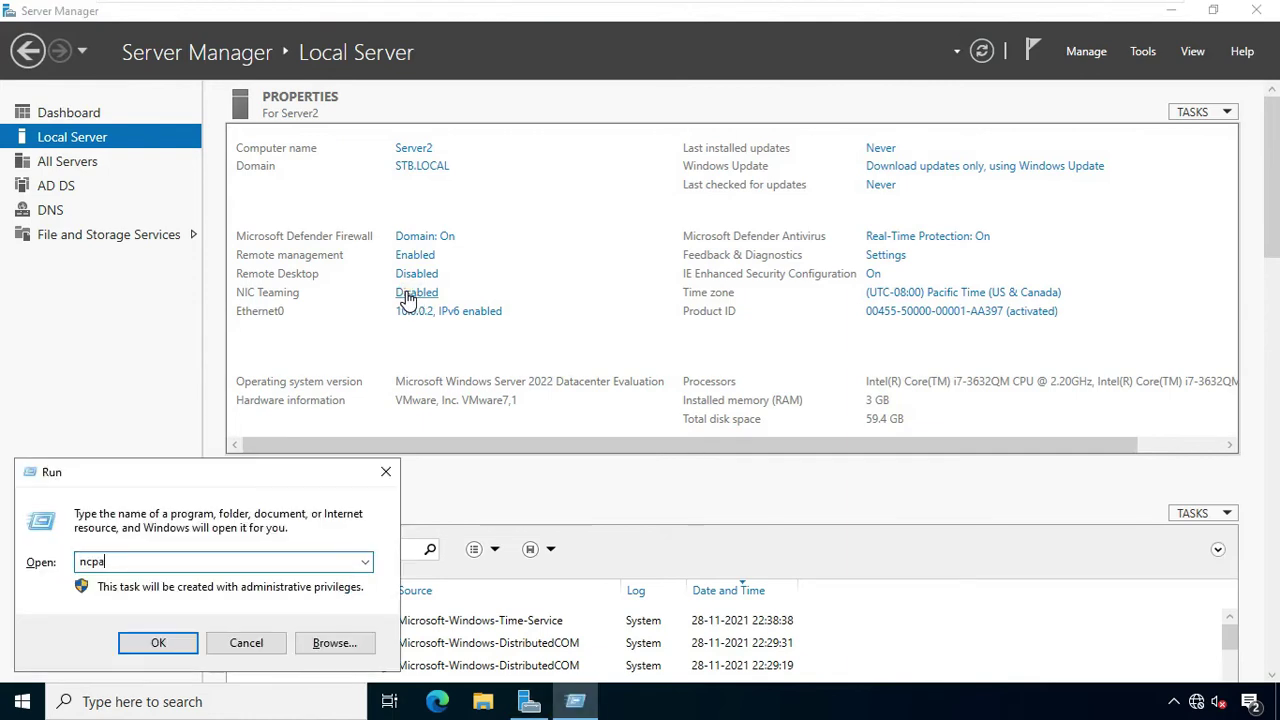
text(.cpl)
key(Return)
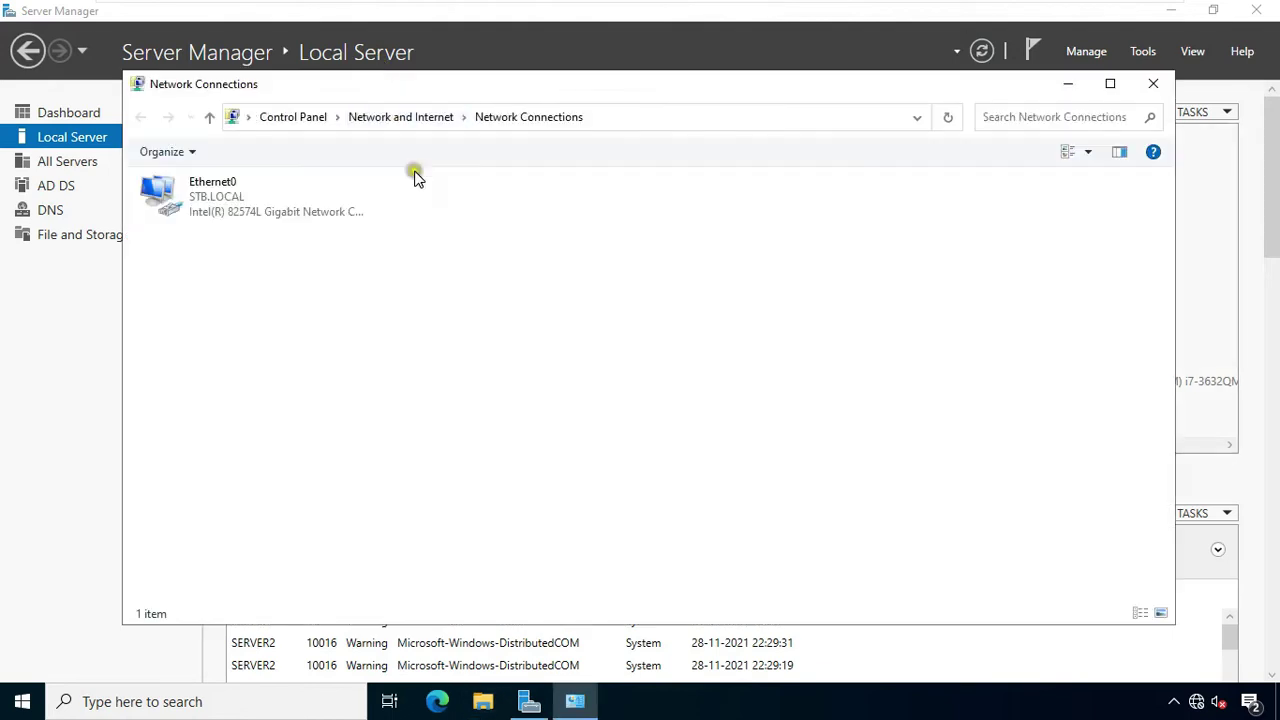
click(218, 203)
right_click(213, 199)
click(270, 376)
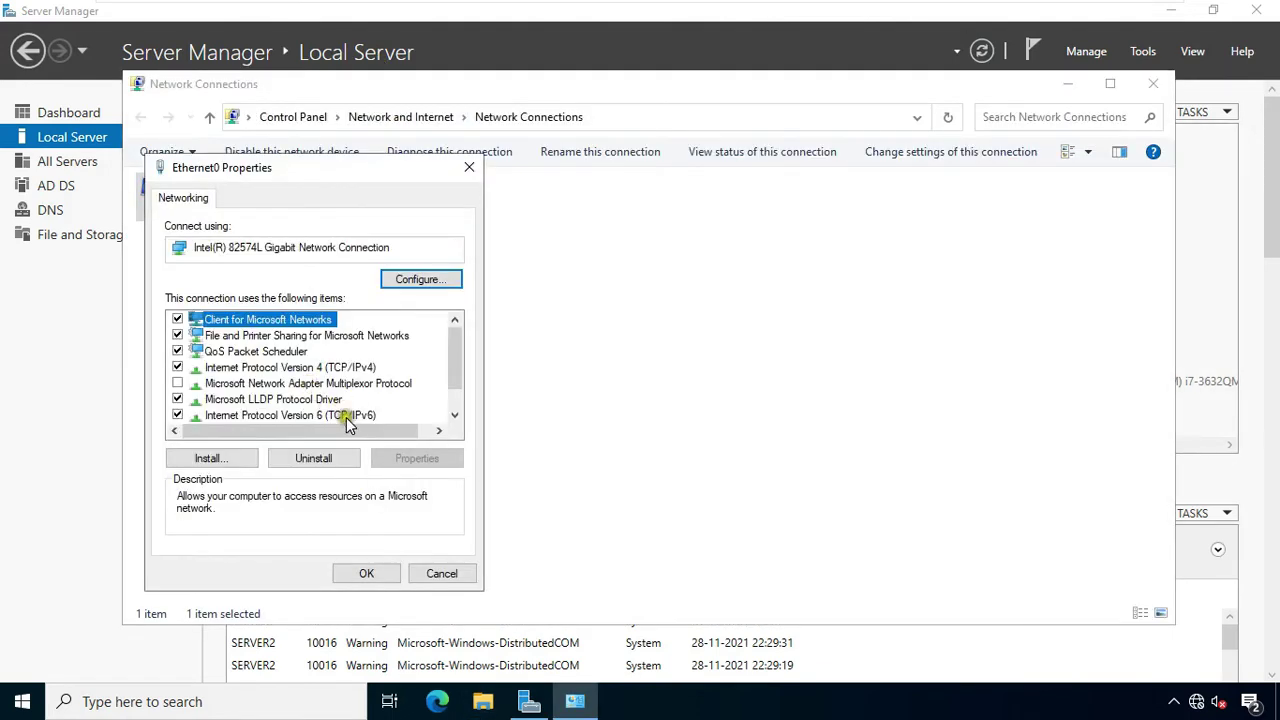
click(340, 368)
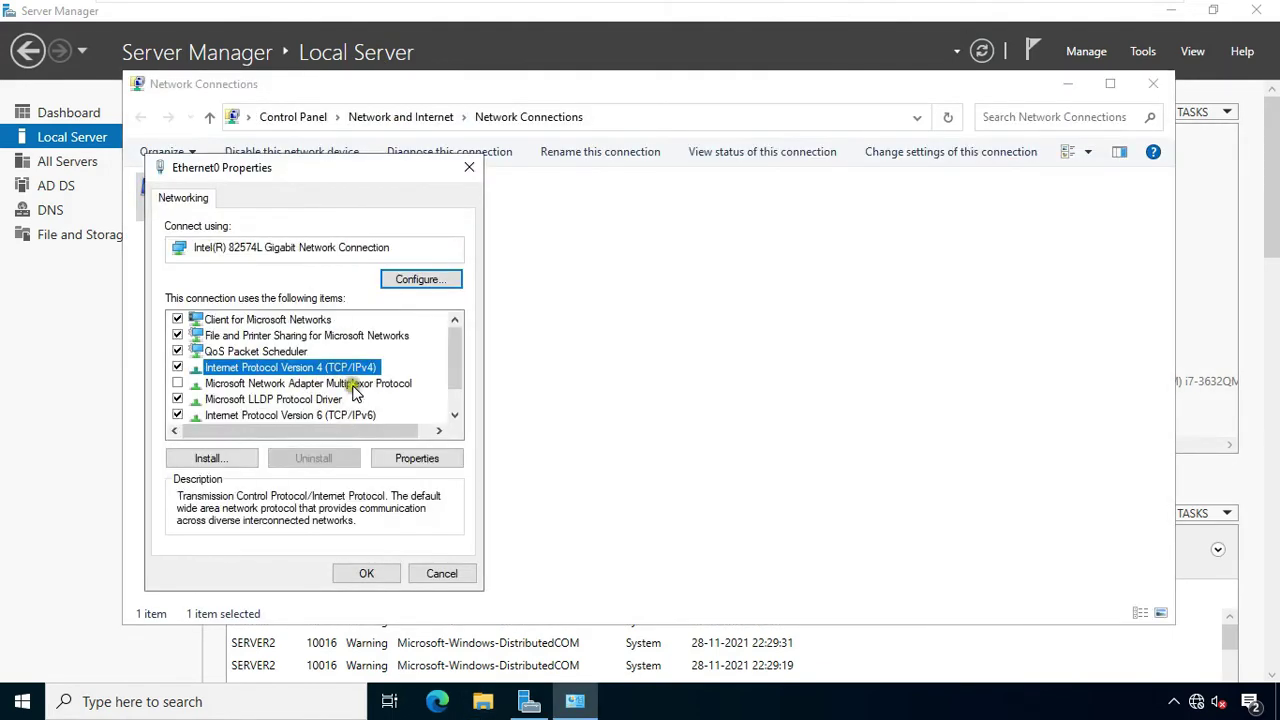
click(420, 460)
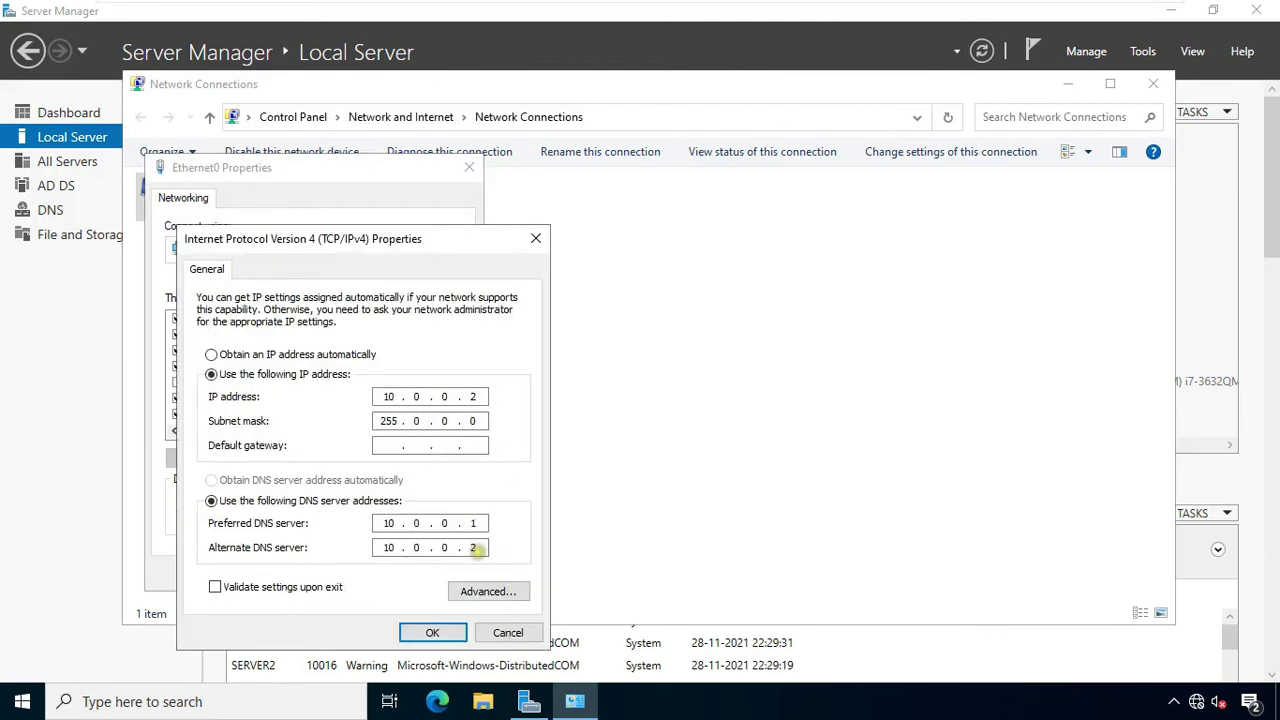
Set preferred DNS to 10.0.0.2, clear the alternate DNS, and close the network windows.
click(474, 547)
key(BackSpace)
key(BackSpace)
key(BackSpace)
key(BackSpace)
key(BackSpace)
click(476, 523)
key(BackSpace)
text(2)
click(440, 630)
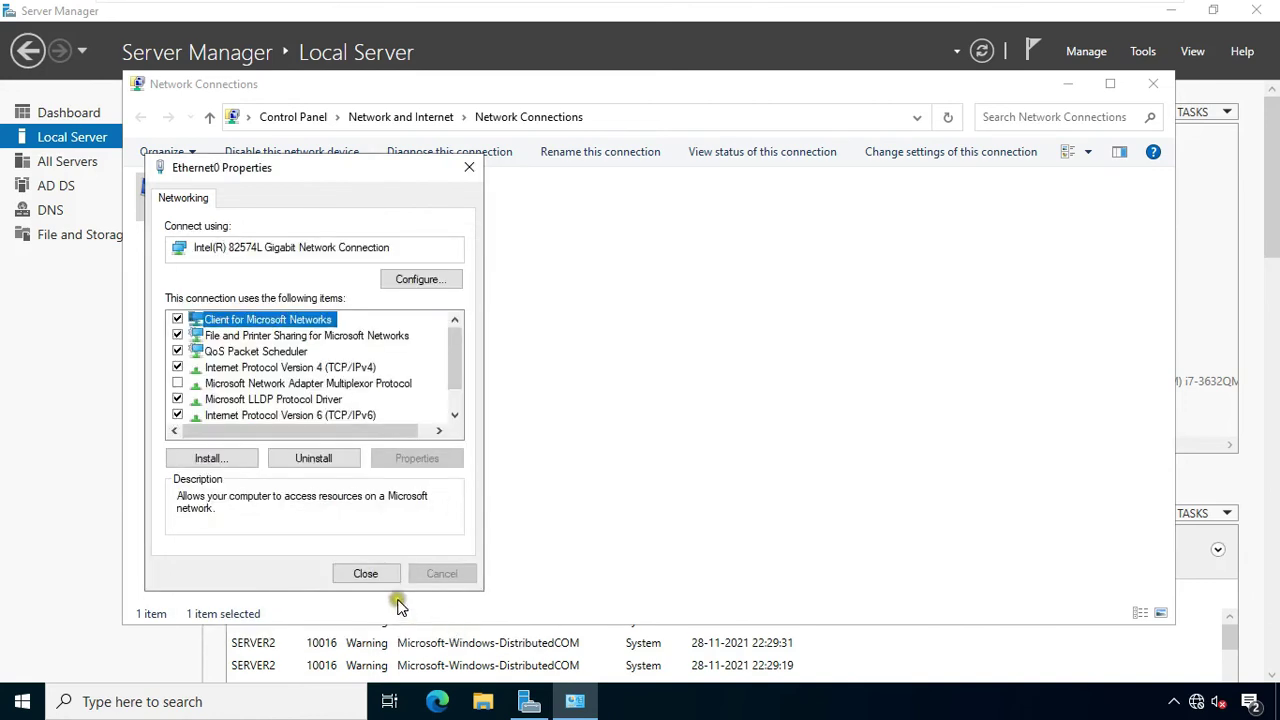
click(376, 569)
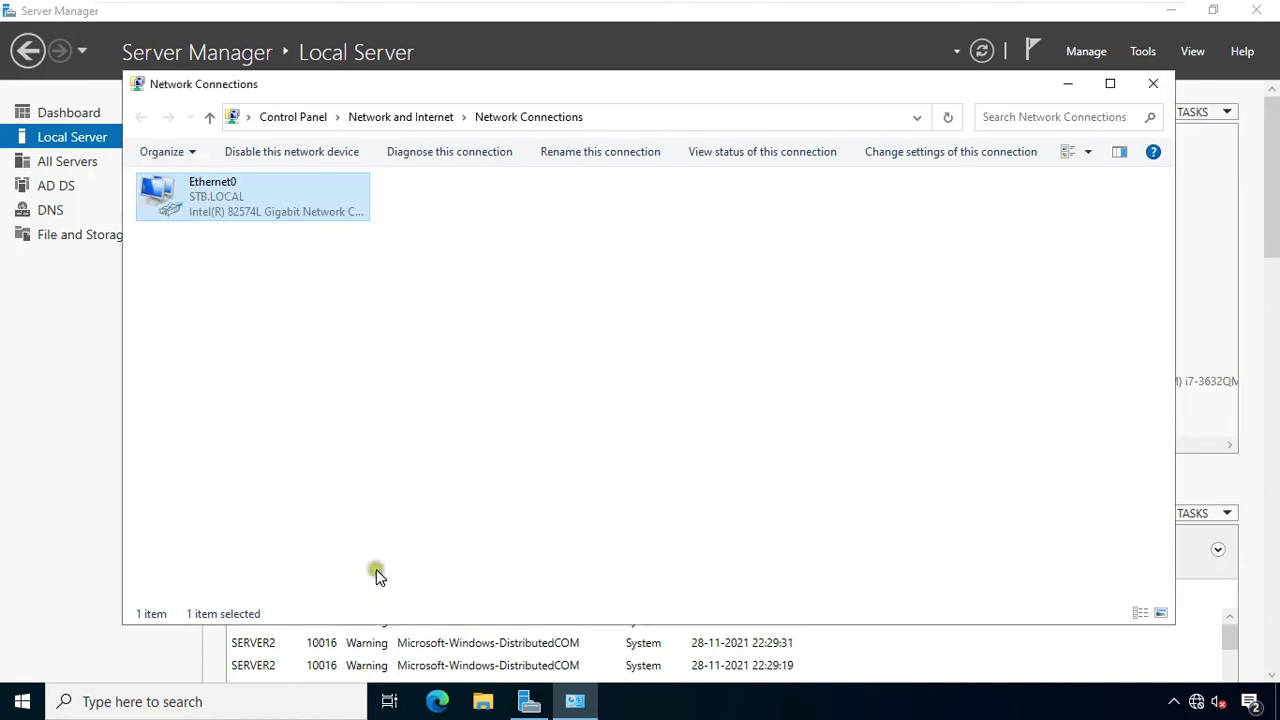
click(1156, 85)
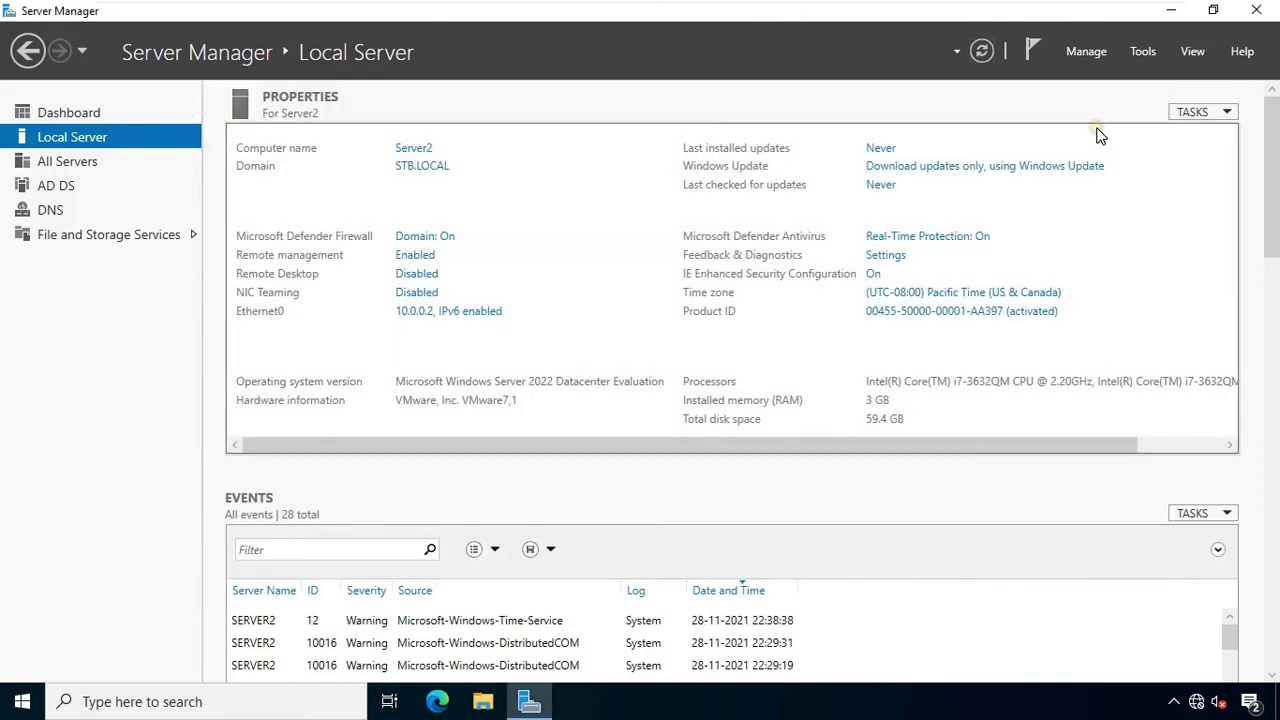
Open DNS Manager maximized and browse to SERVER2's STB.LOCAL forward lookup zone.
click(1143, 52)
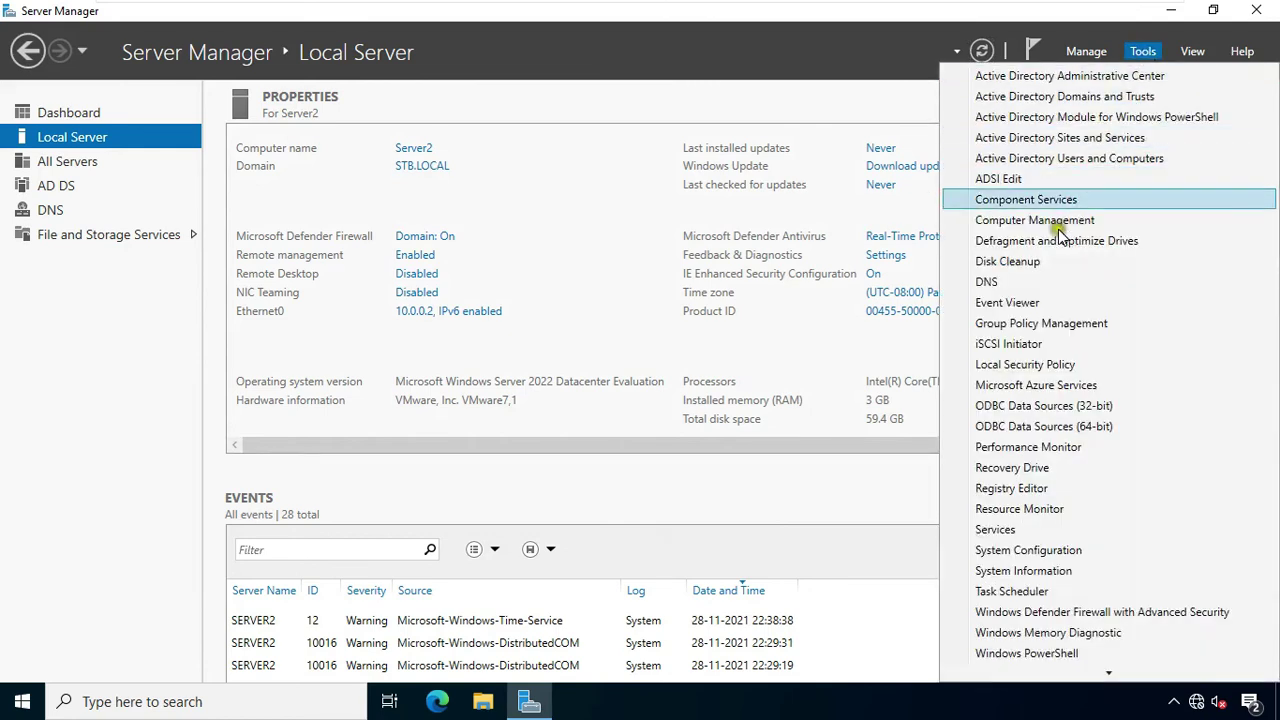
click(995, 285)
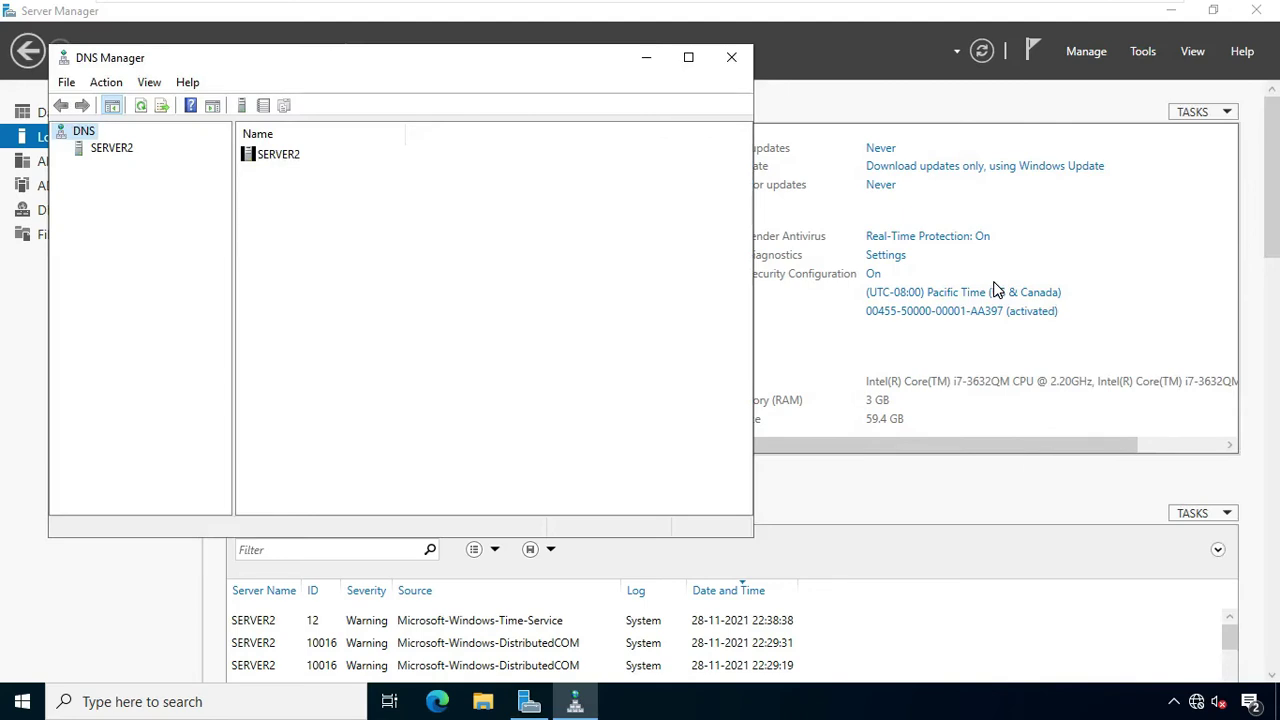
click(688, 57)
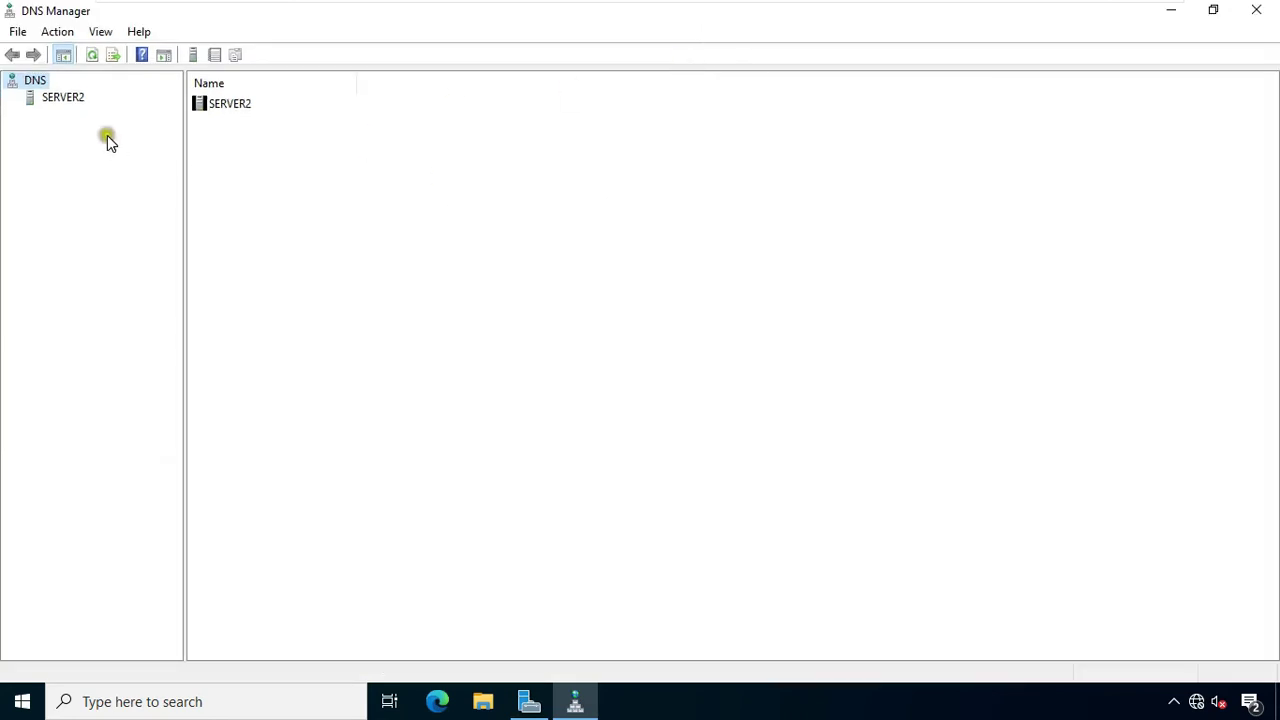
click(52, 100)
click(12, 97)
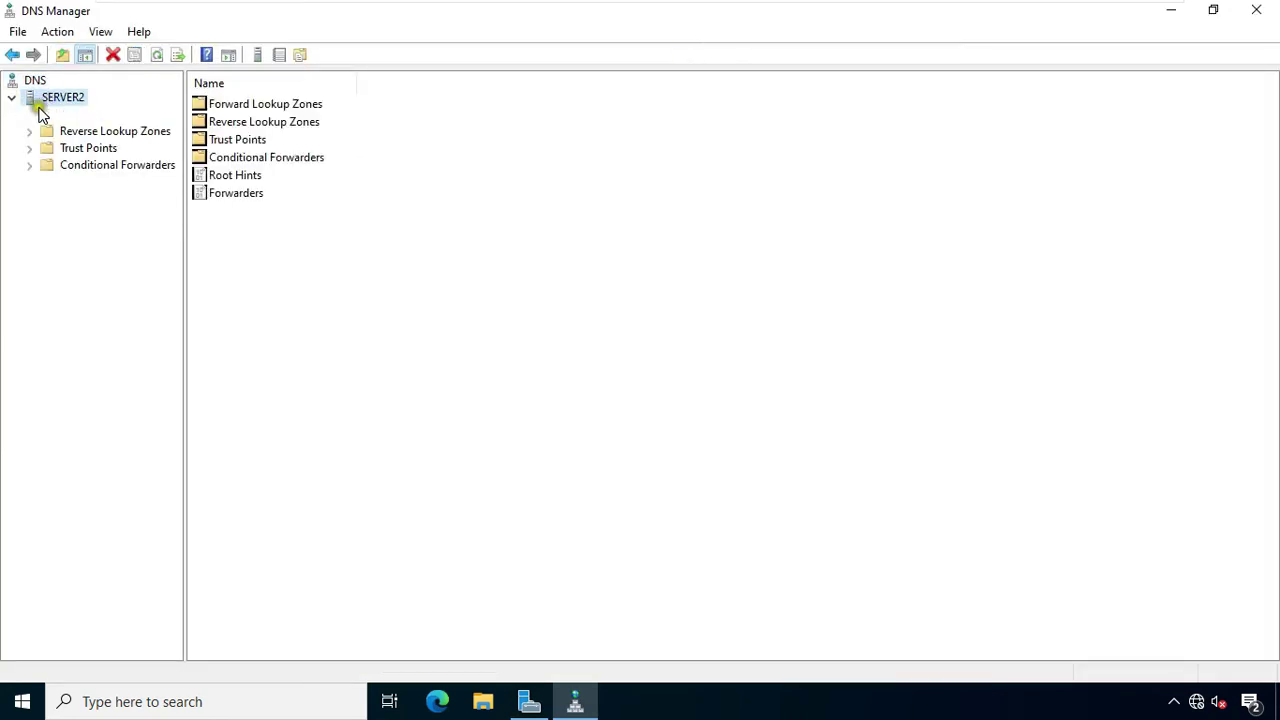
click(50, 114)
click(31, 116)
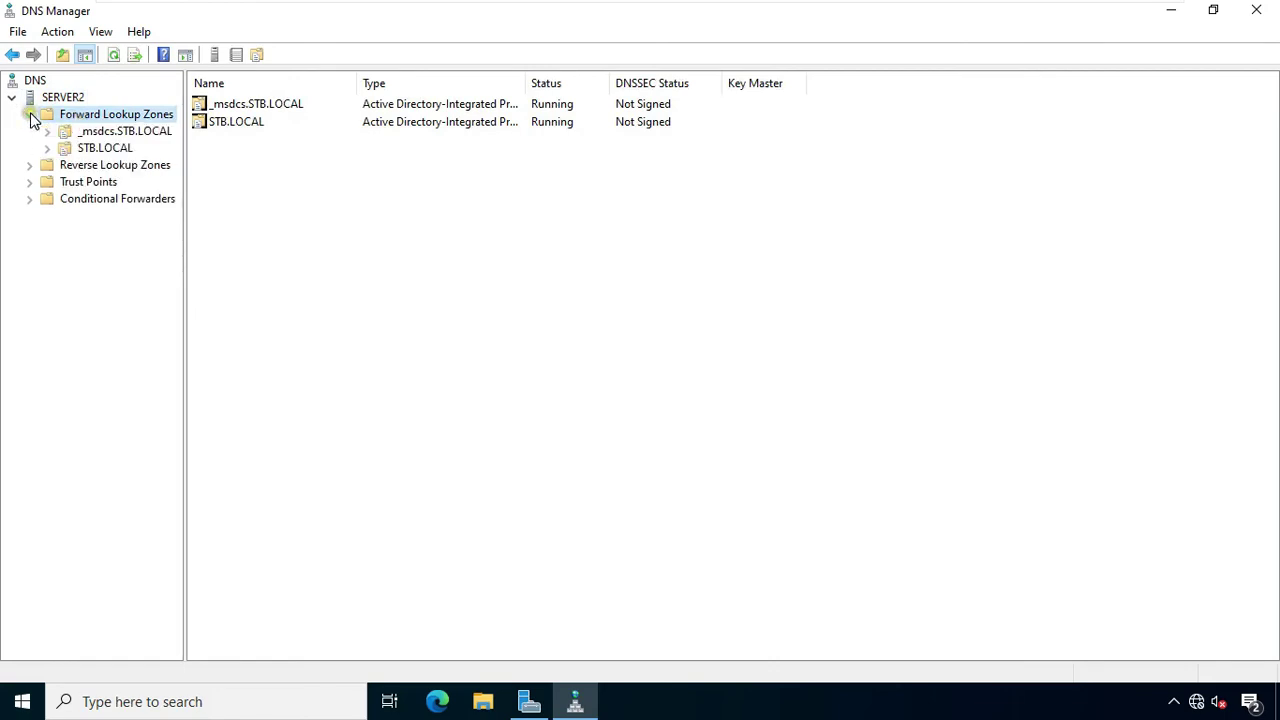
click(91, 150)
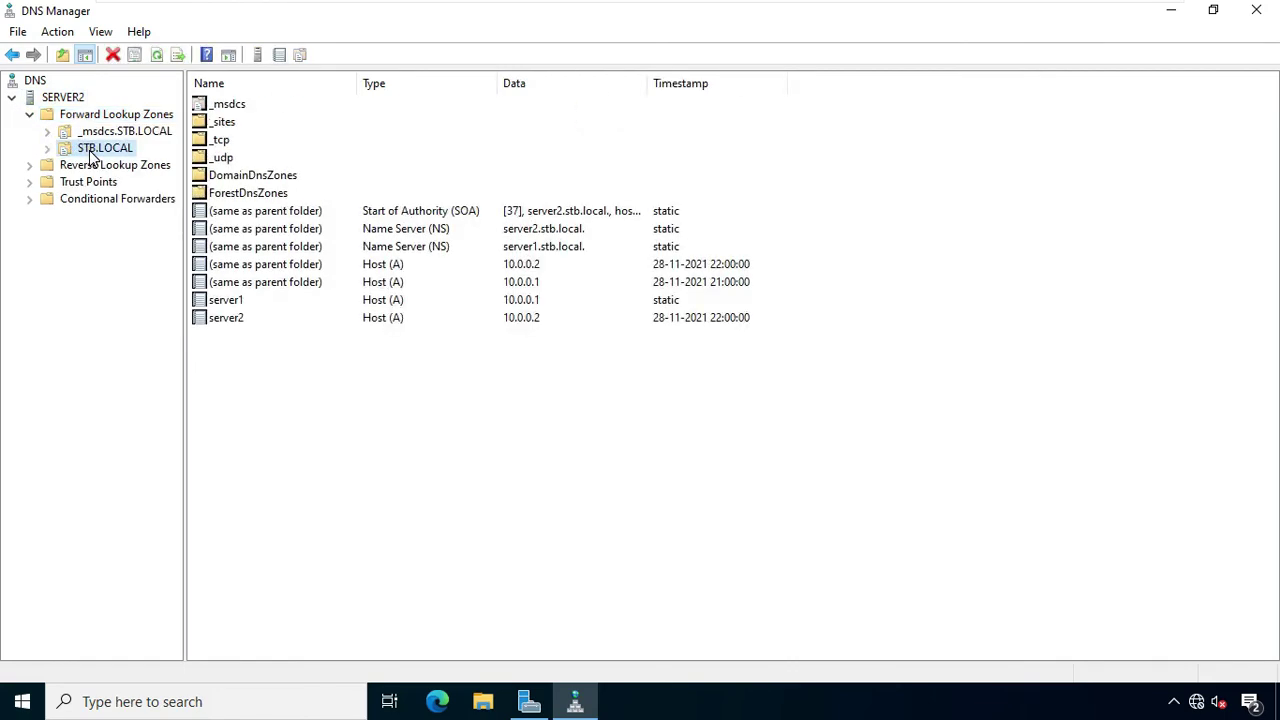
Delete the server1 host record from the STB.LOCAL zone.
click(300, 300)
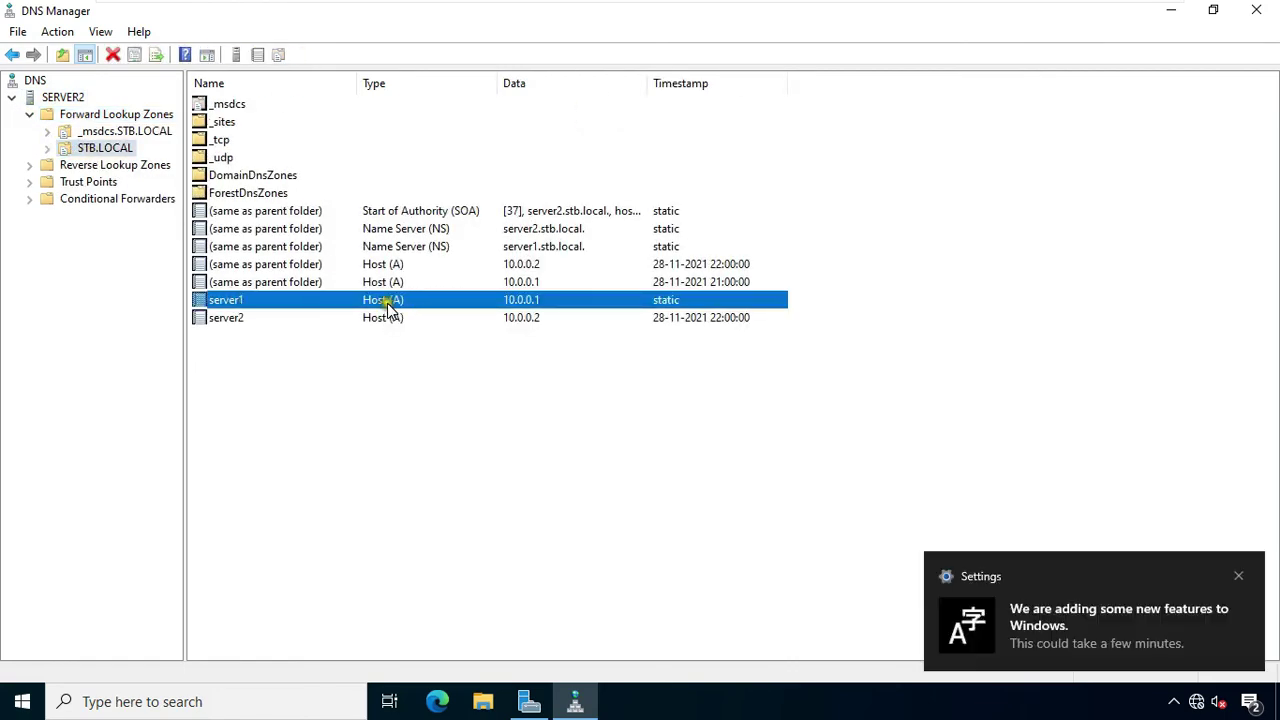
right_click(298, 303)
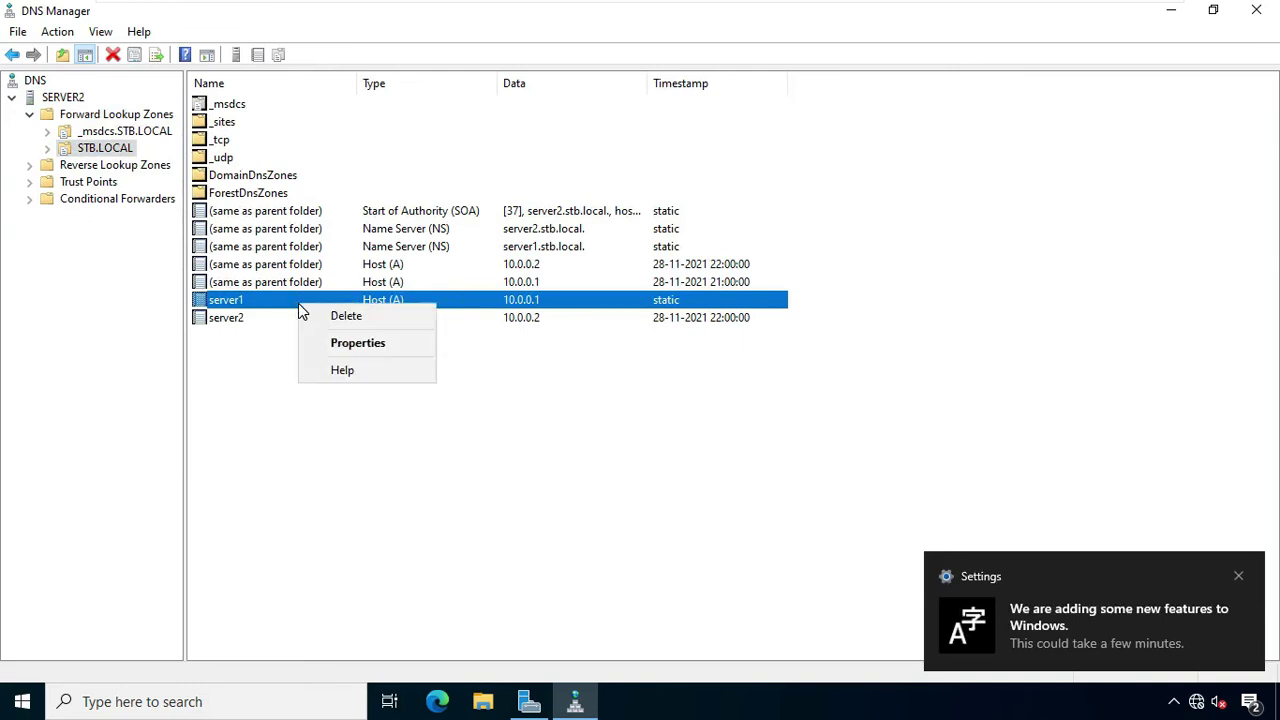
click(331, 316)
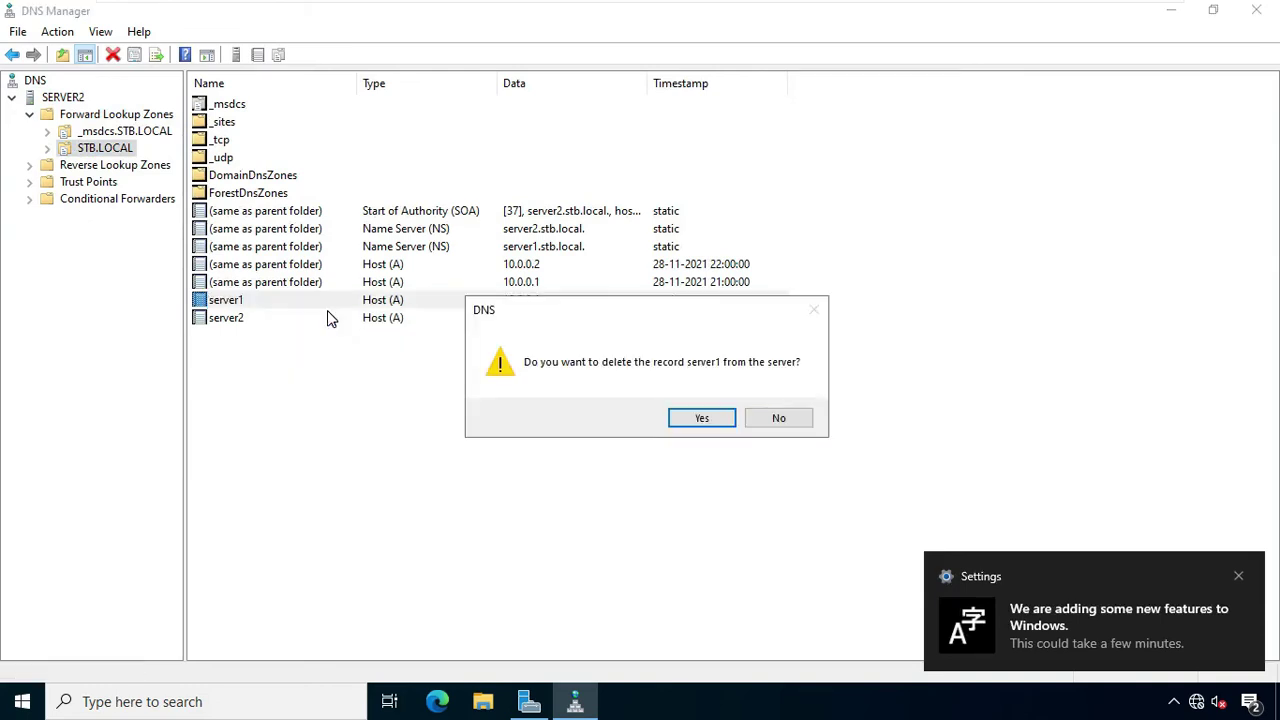
click(700, 418)
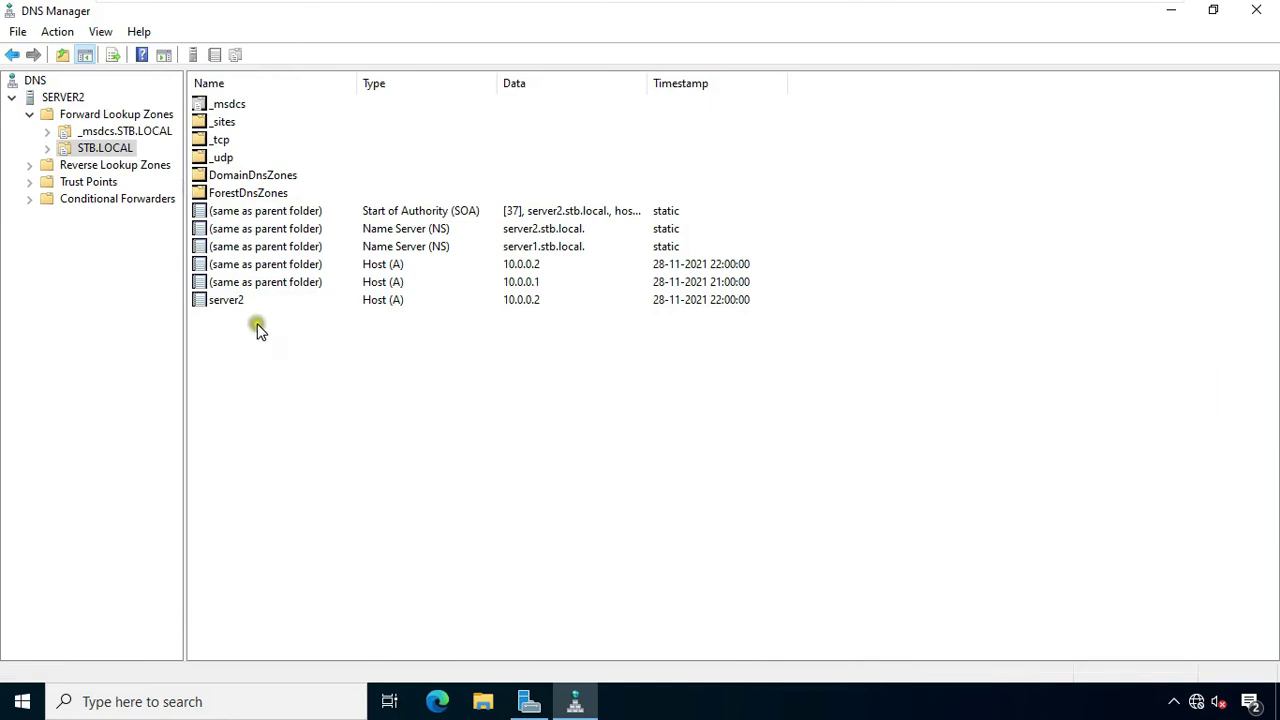
click(234, 305)
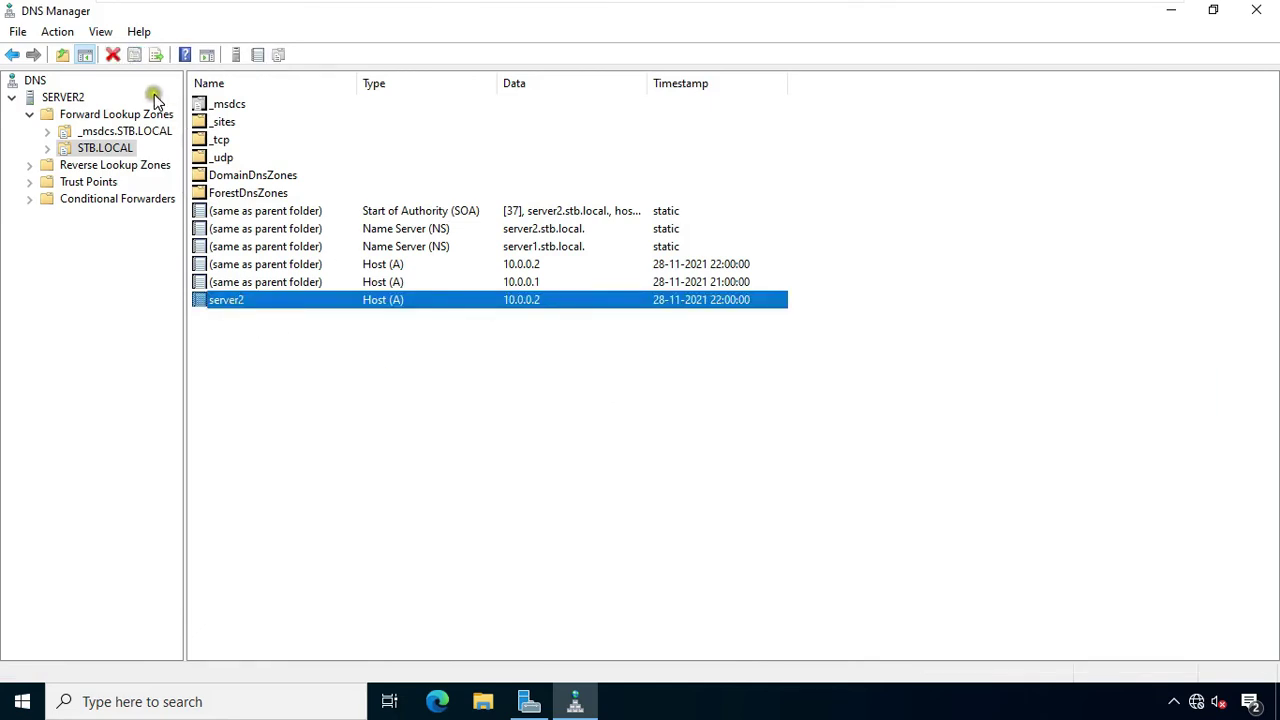
Clear the SERVER2 DNS cache, reload the STB.LOCAL zone, and close DNS Manager.
right_click(60, 99)
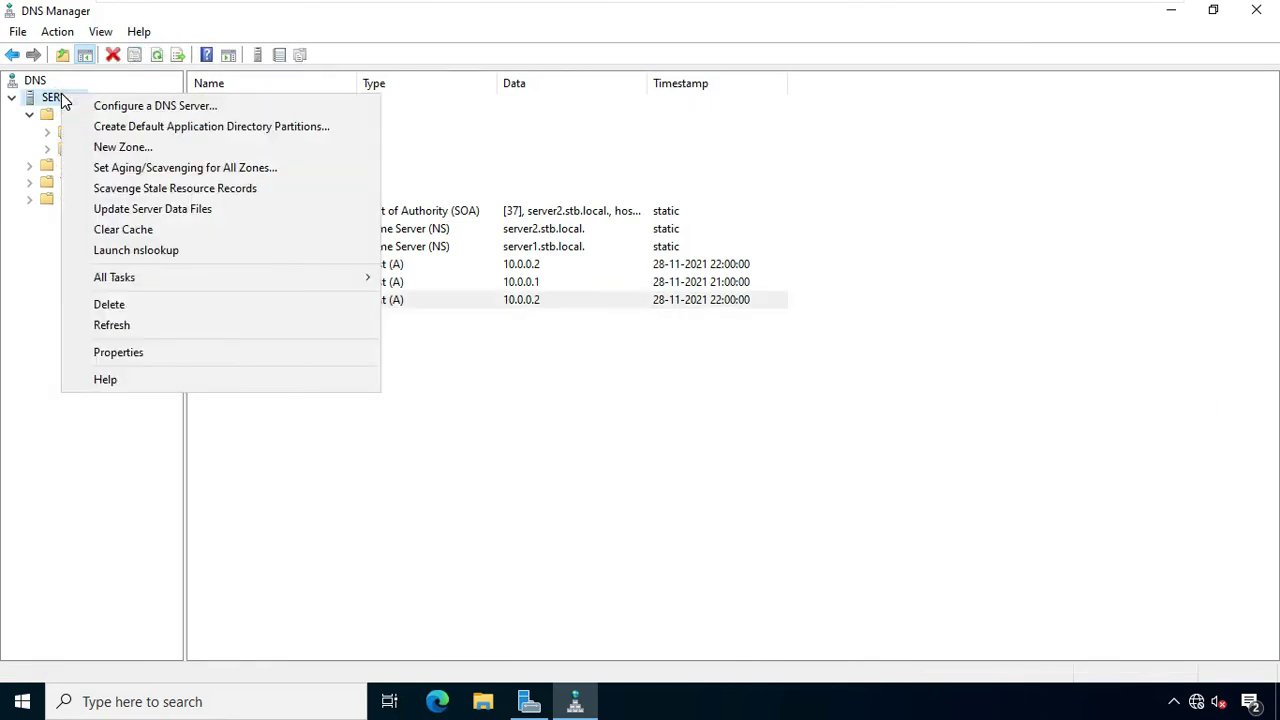
click(143, 231)
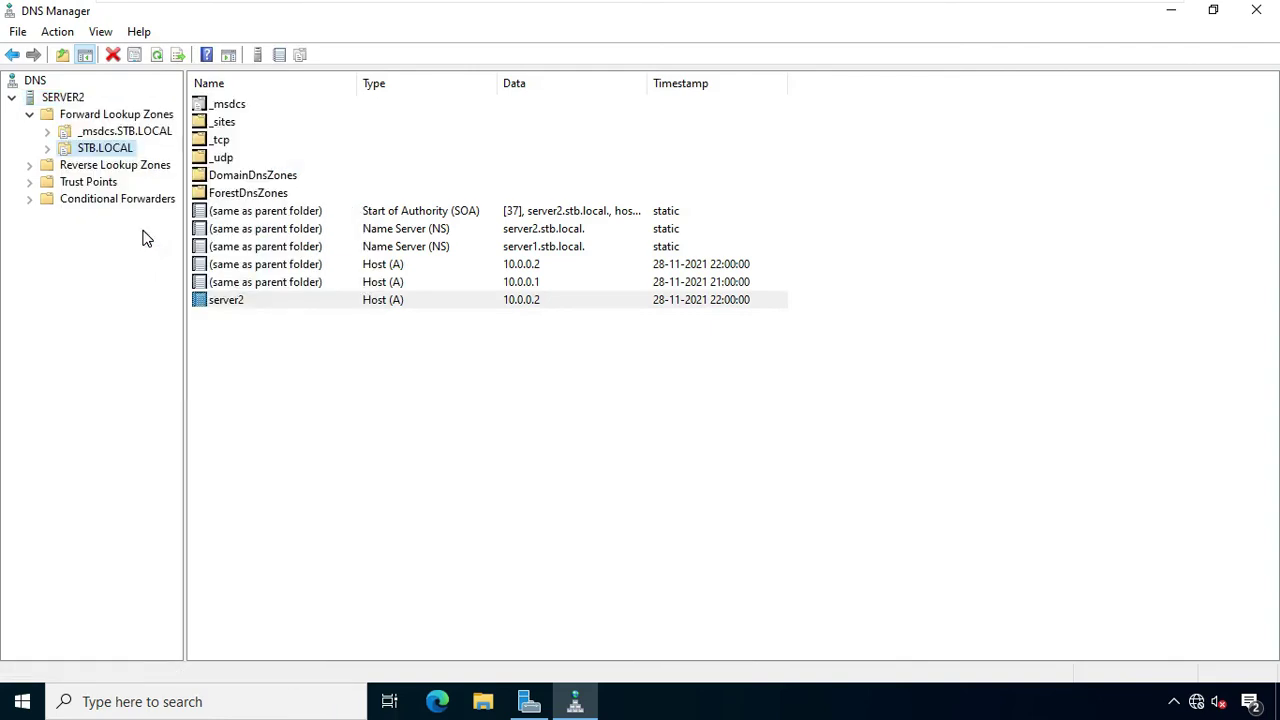
right_click(116, 149)
click(163, 178)
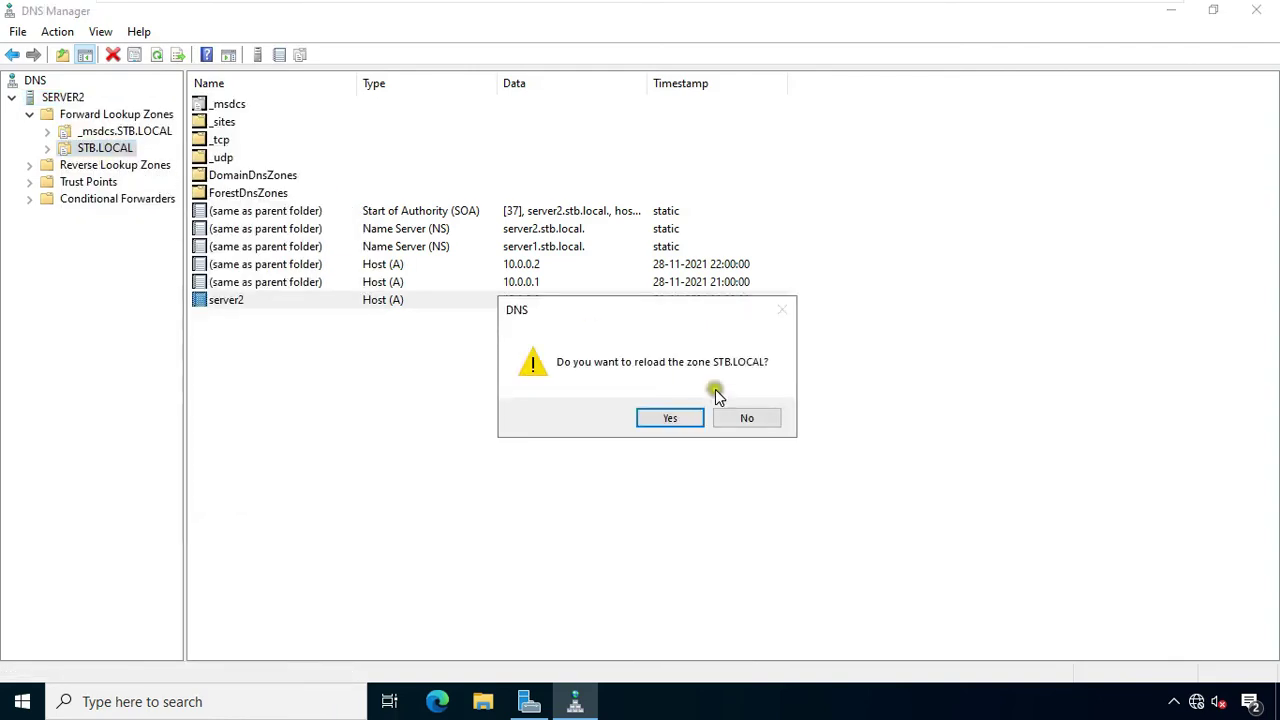
click(670, 418)
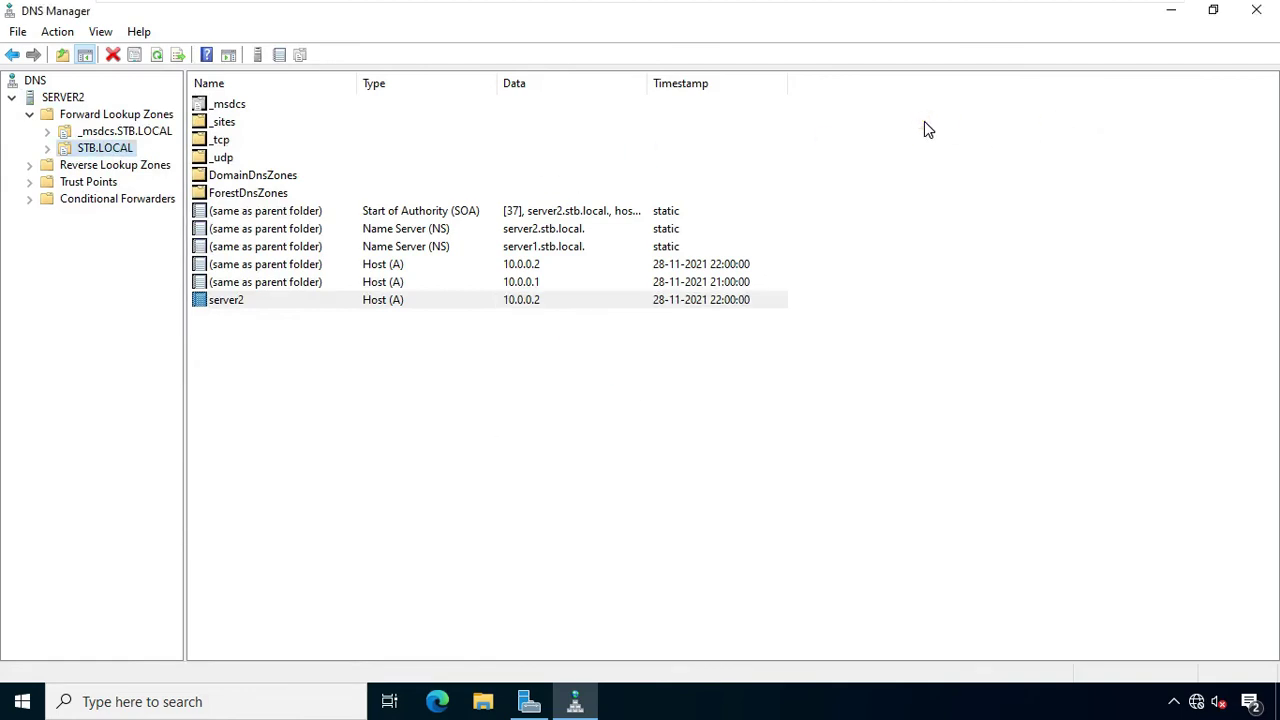
click(1255, 14)
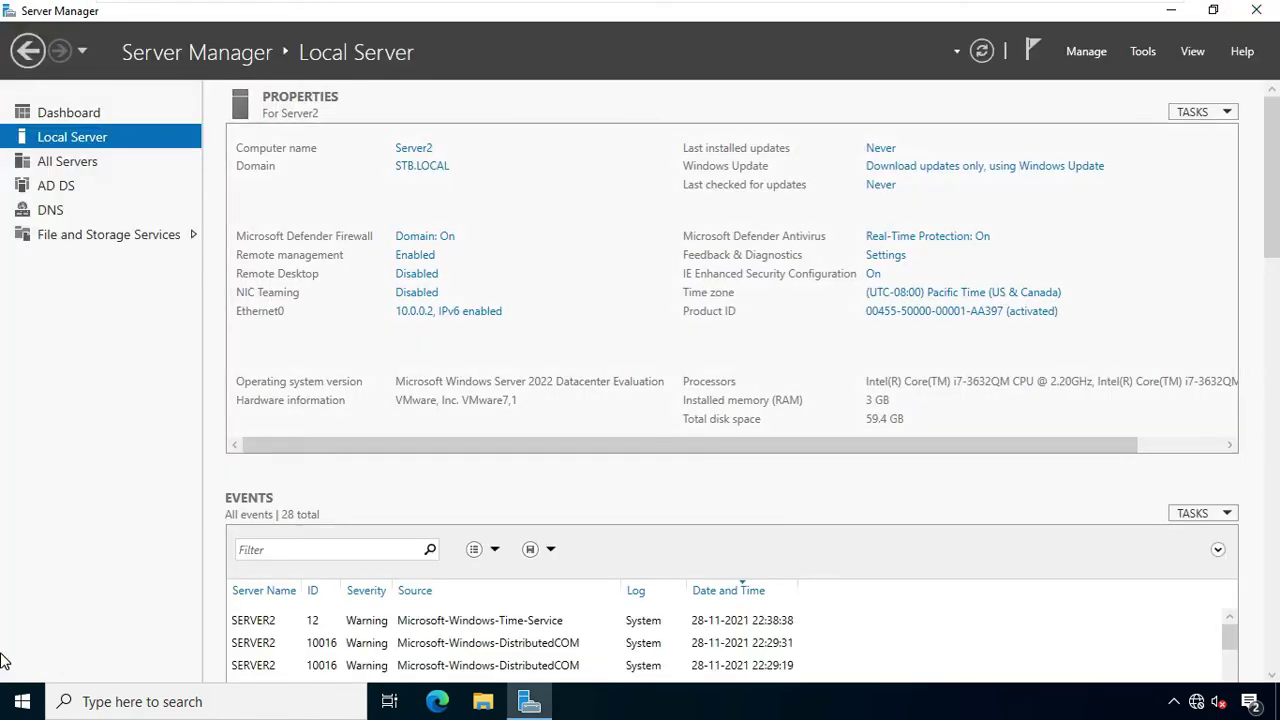
Restart Server2 with the default shutdown reason.
right_click(22, 701)
mouse_move(122, 652)
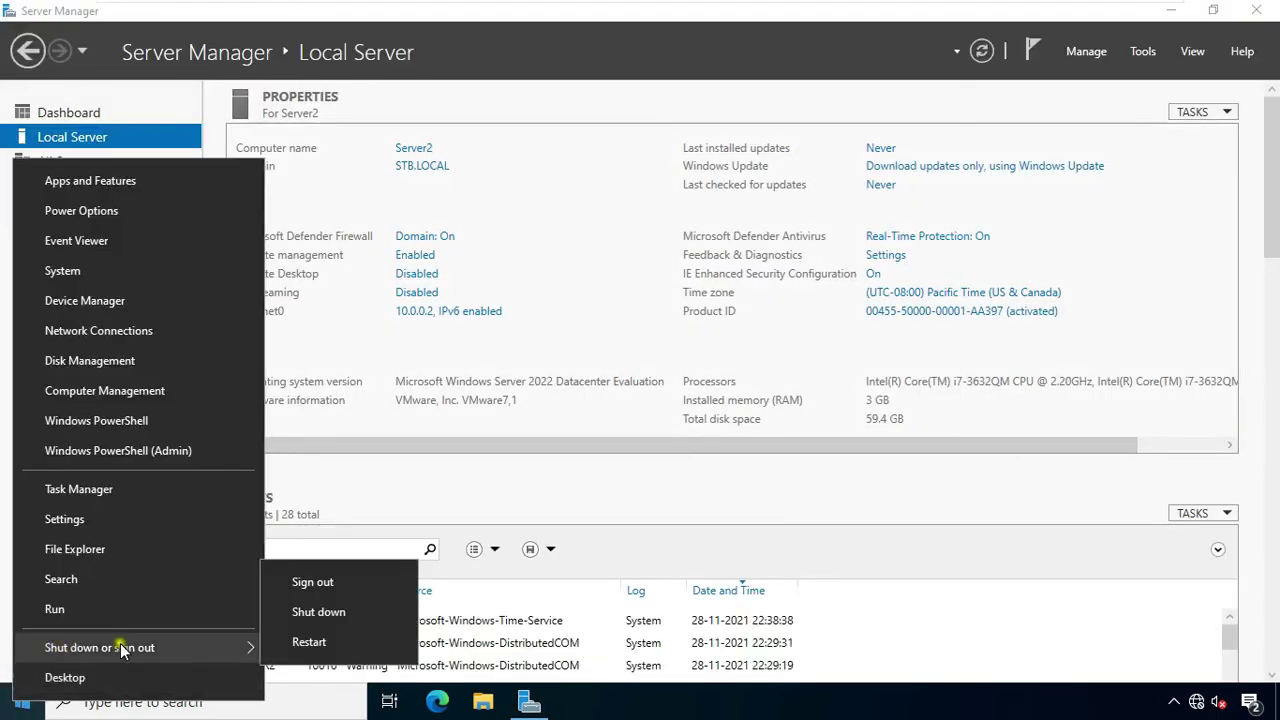
click(322, 641)
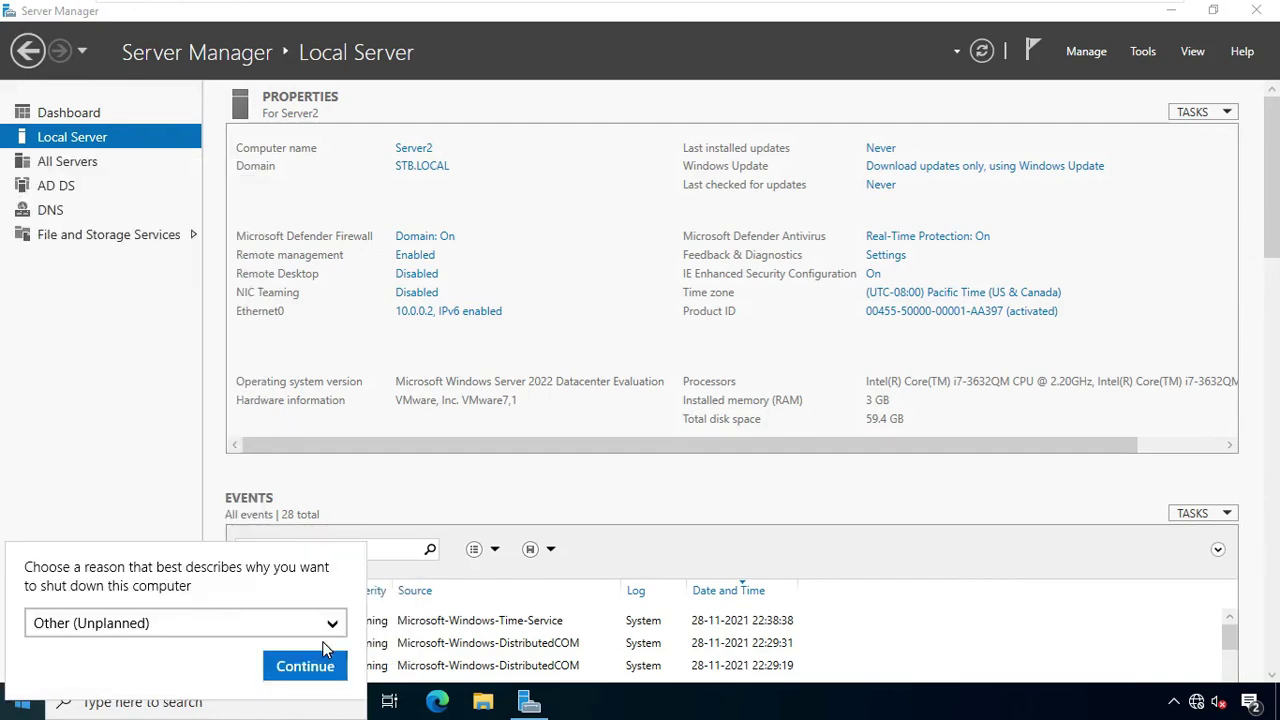
click(300, 668)
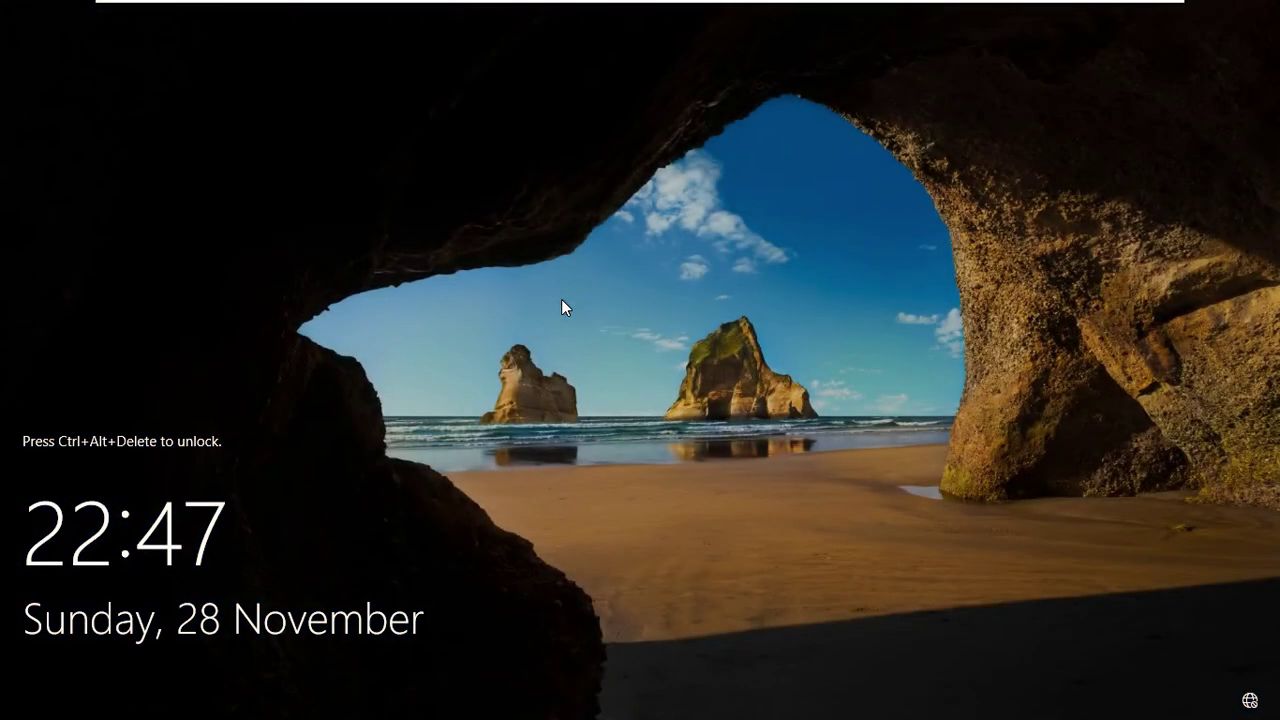
After the reboot, sign back in with the administrator password.
key(ctrl+alt+Delete)
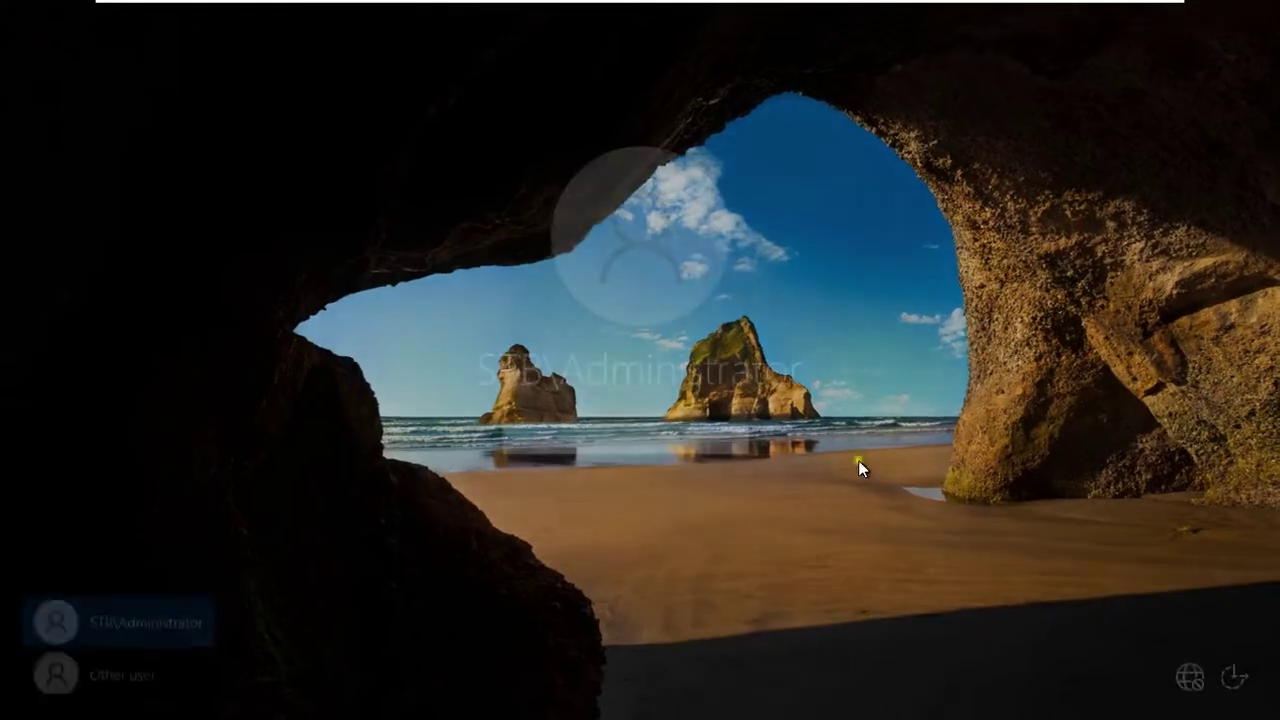
text(***)
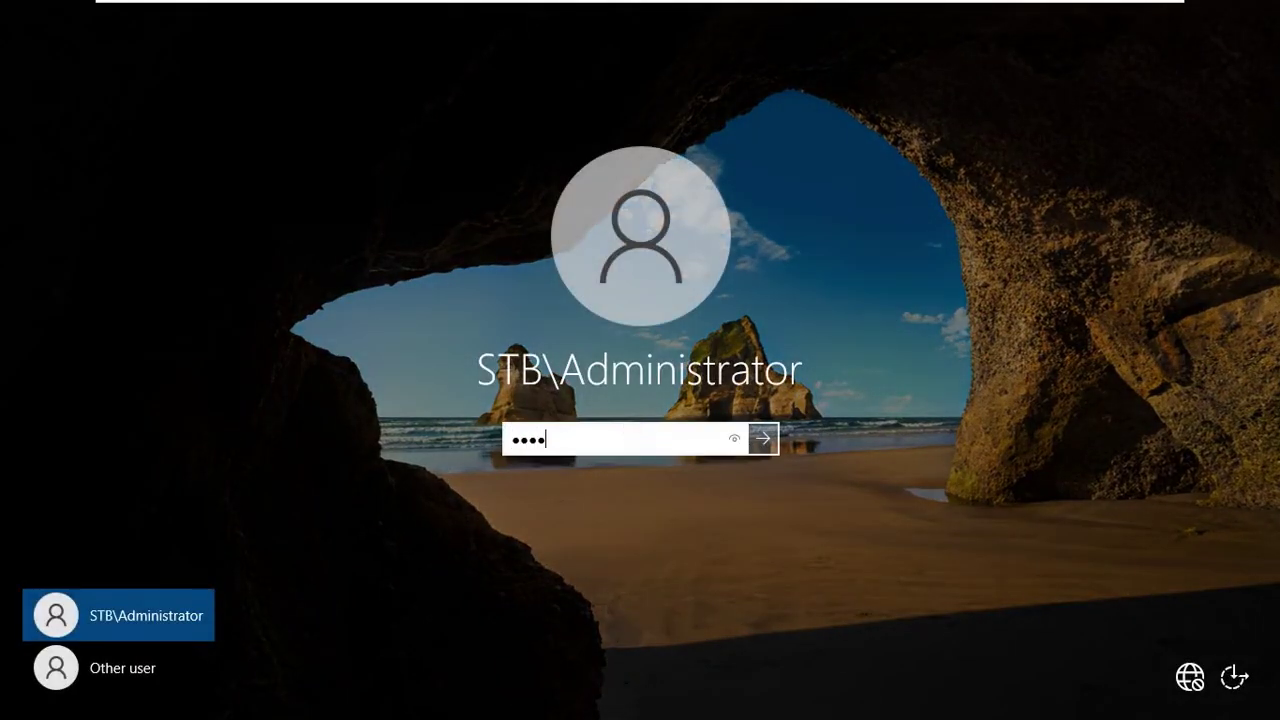
key(Return)
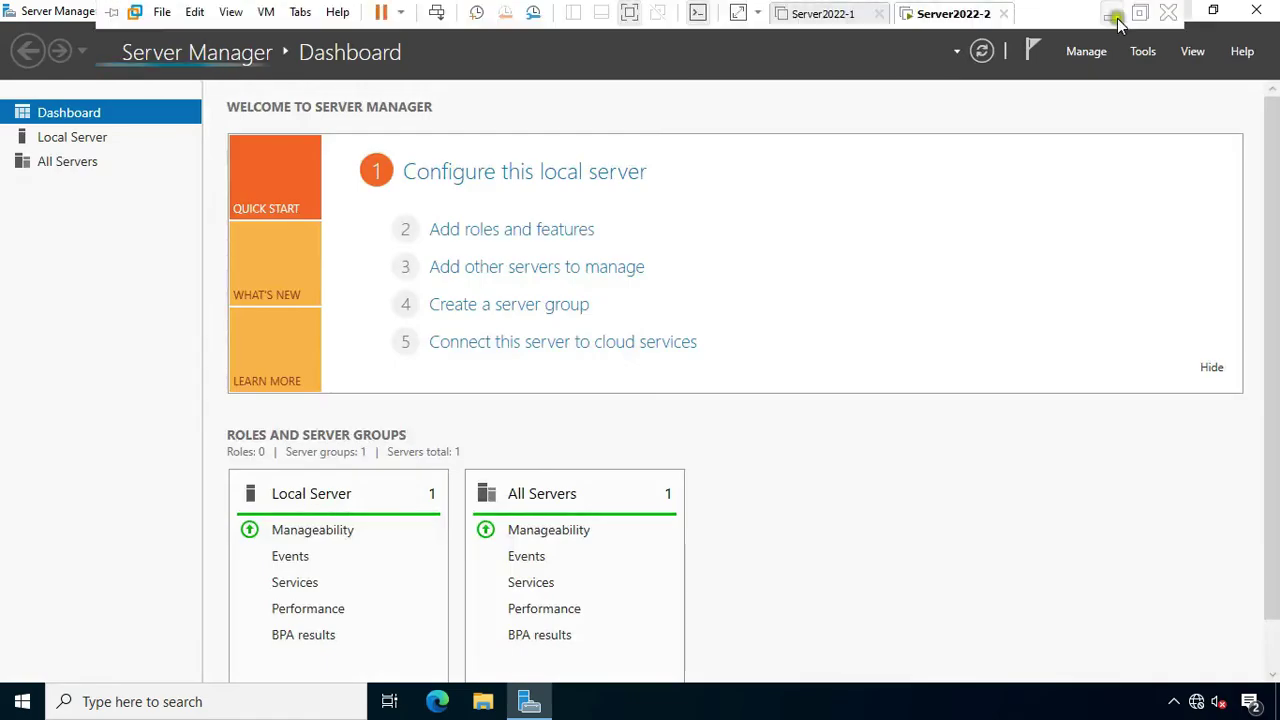
Open a Command Prompt through Run with cmd and ping stb.local.
click(1164, 10)
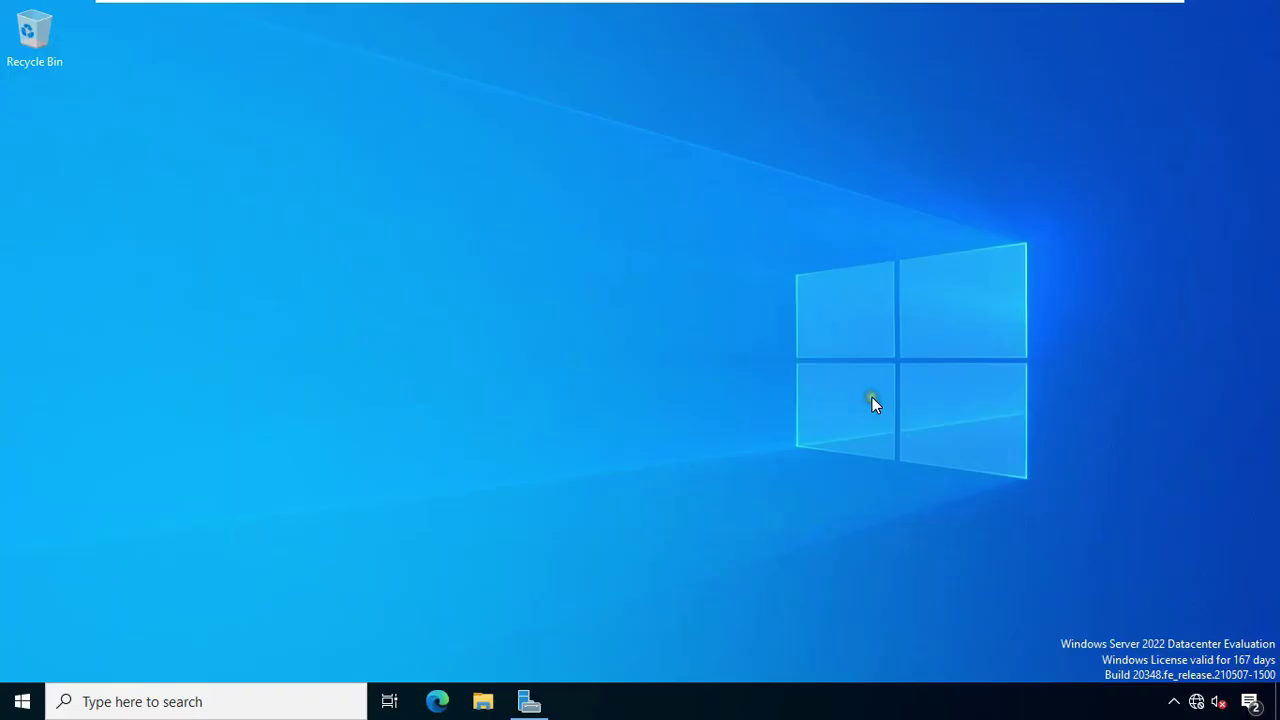
right_click(22, 701)
click(66, 606)
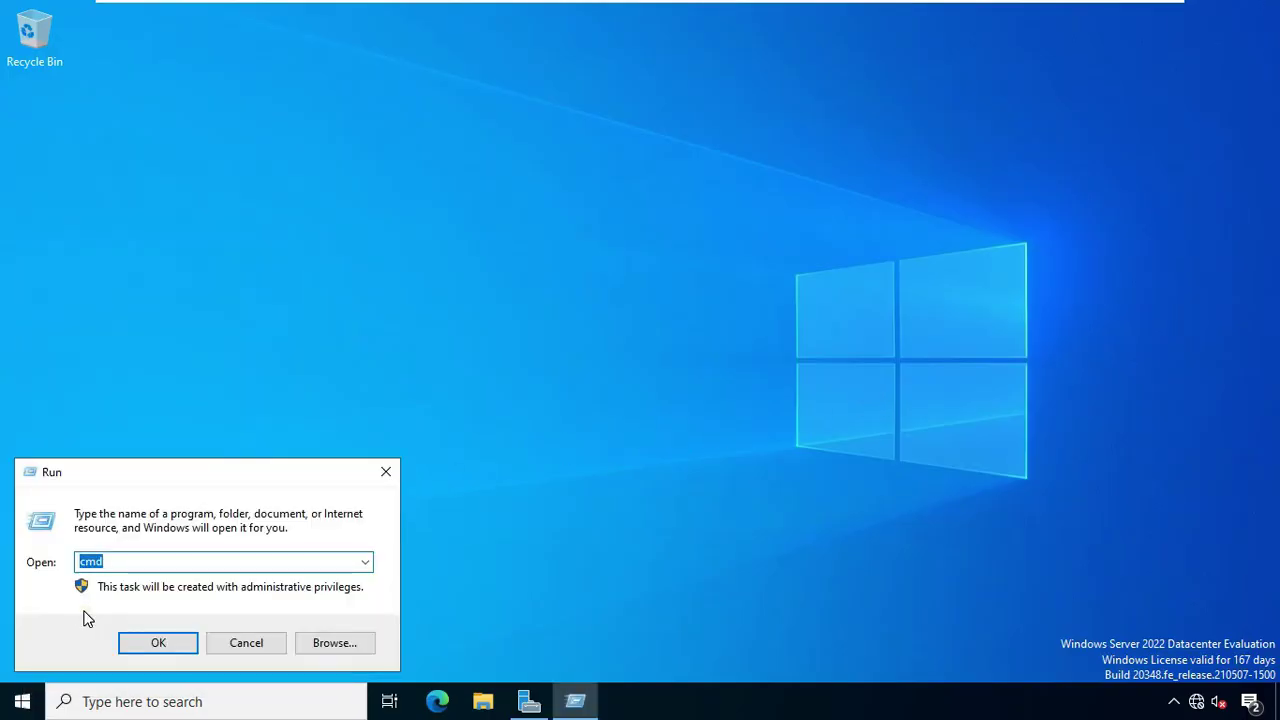
key(Return)
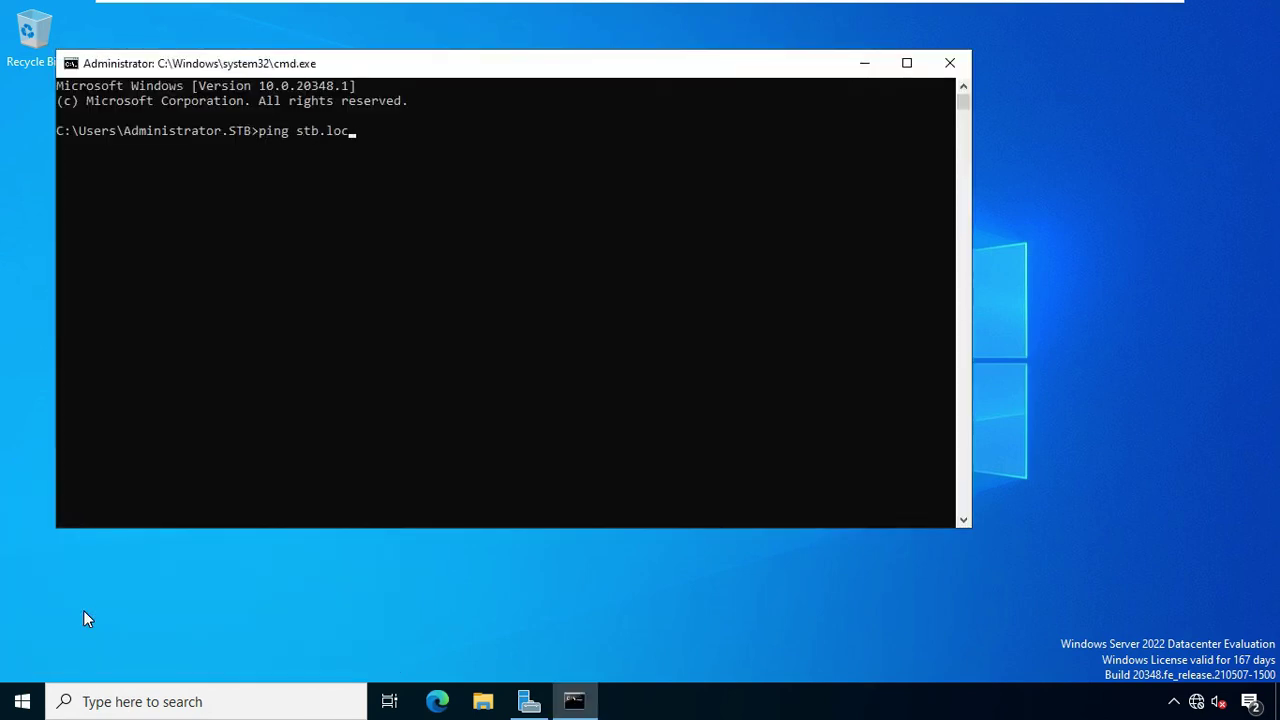
key(Return)
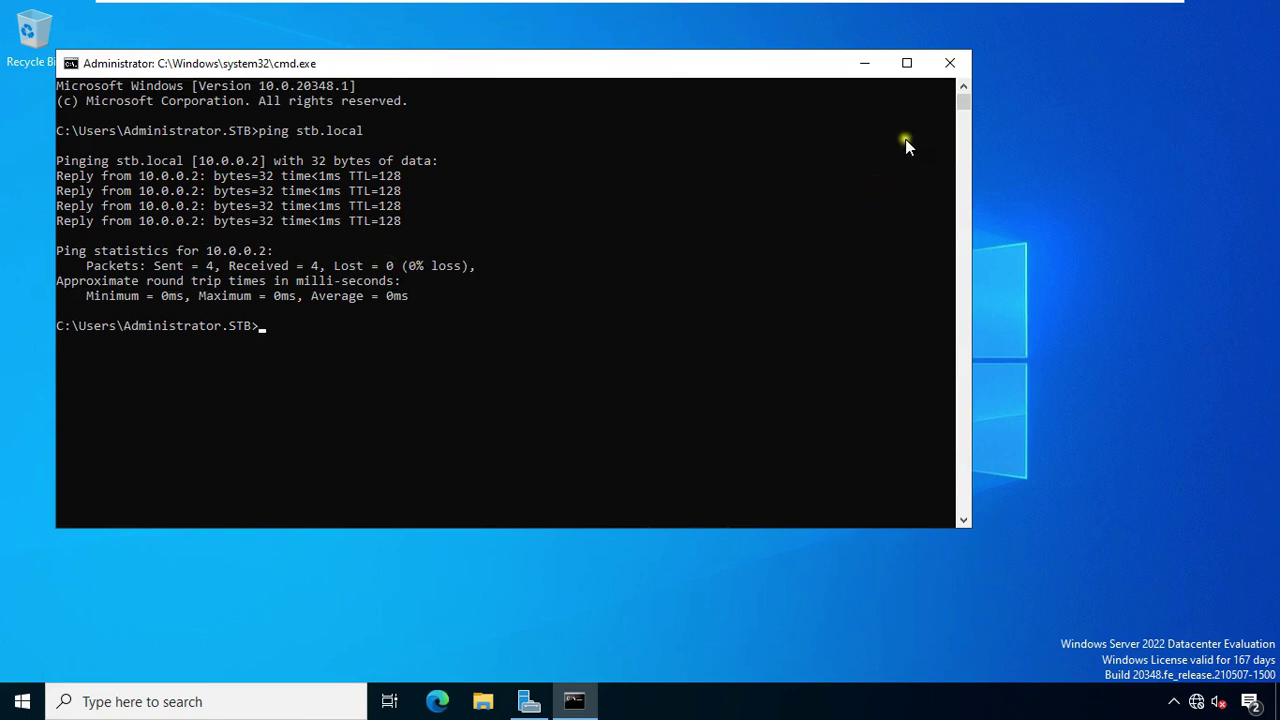
click(937, 96)
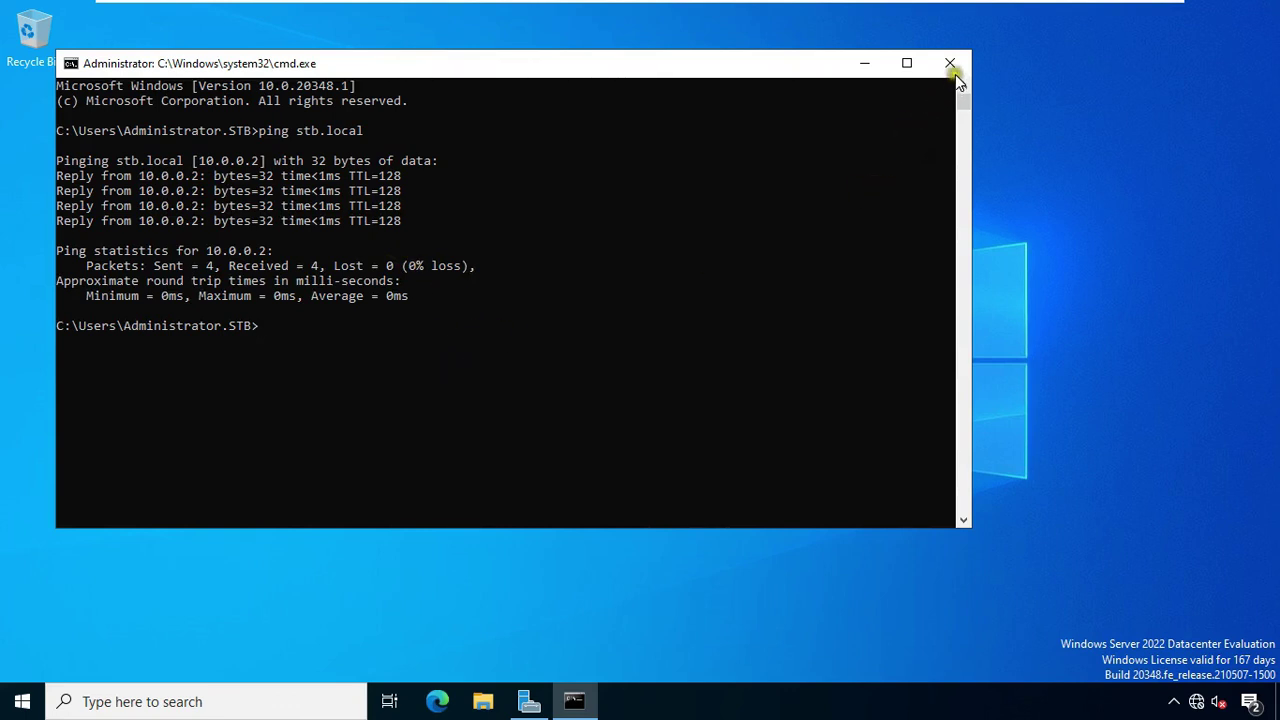